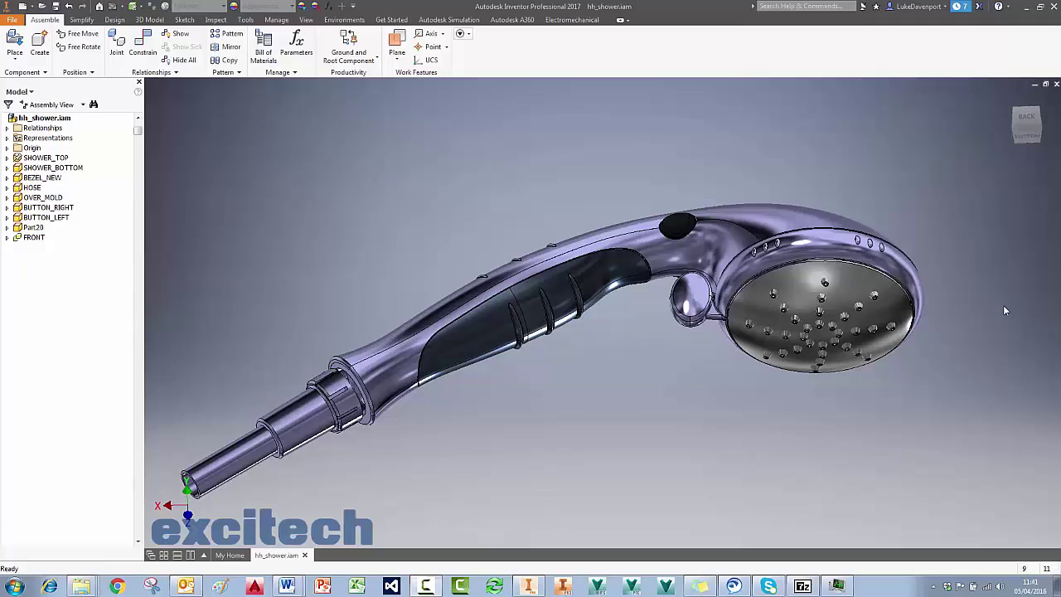
# Open the FRONT spray plate of the shower head for in-place editing within the assembly
pyautogui.press('F2')
pyautogui.scroll(5, 1001, 282)
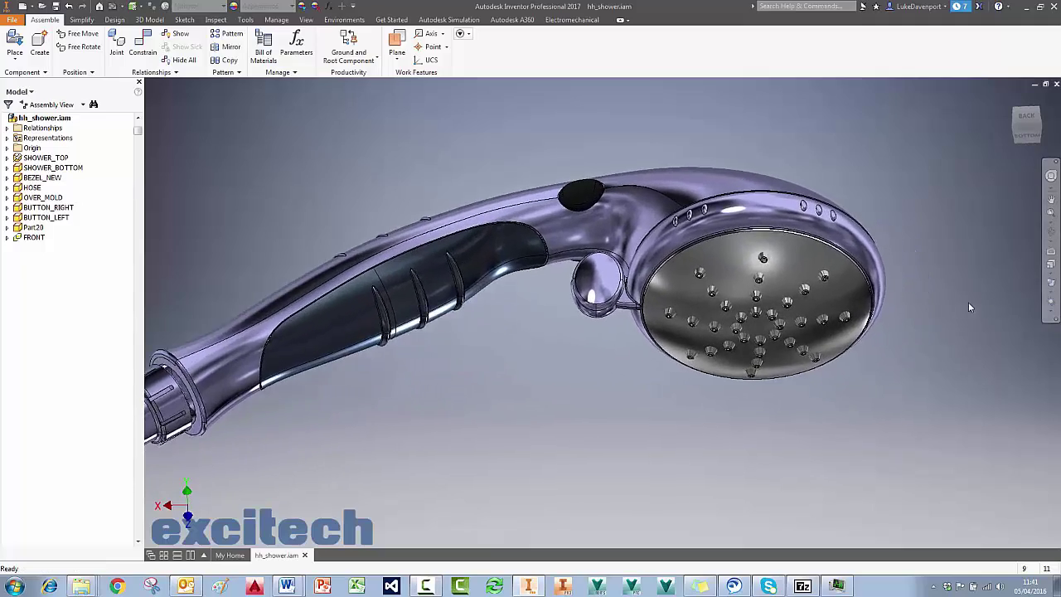
pyautogui.scroll(3, 969, 307)
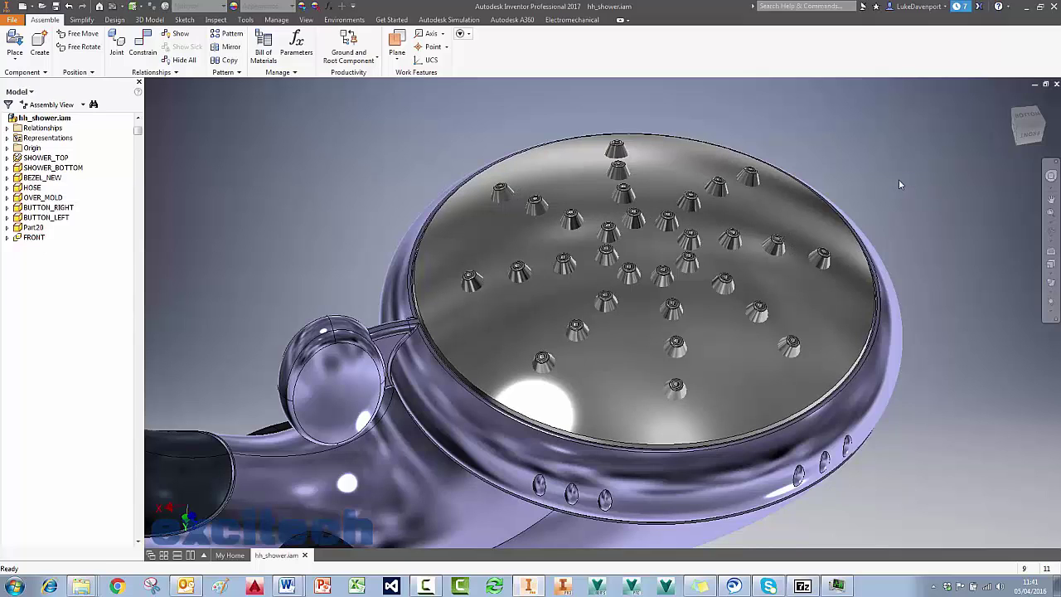
pyautogui.press('F2')
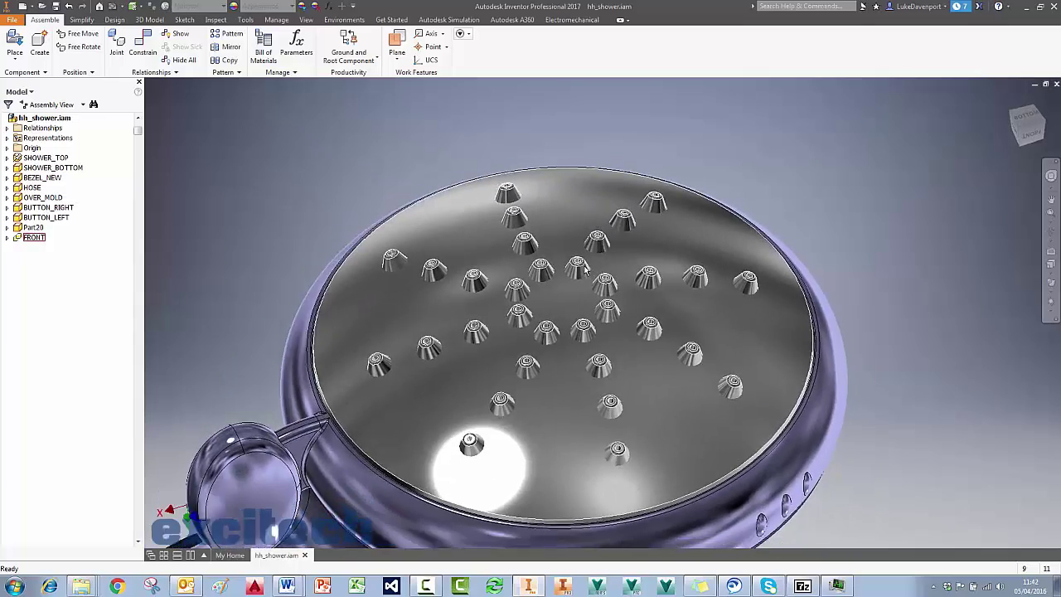
pyautogui.doubleClick(635, 260)
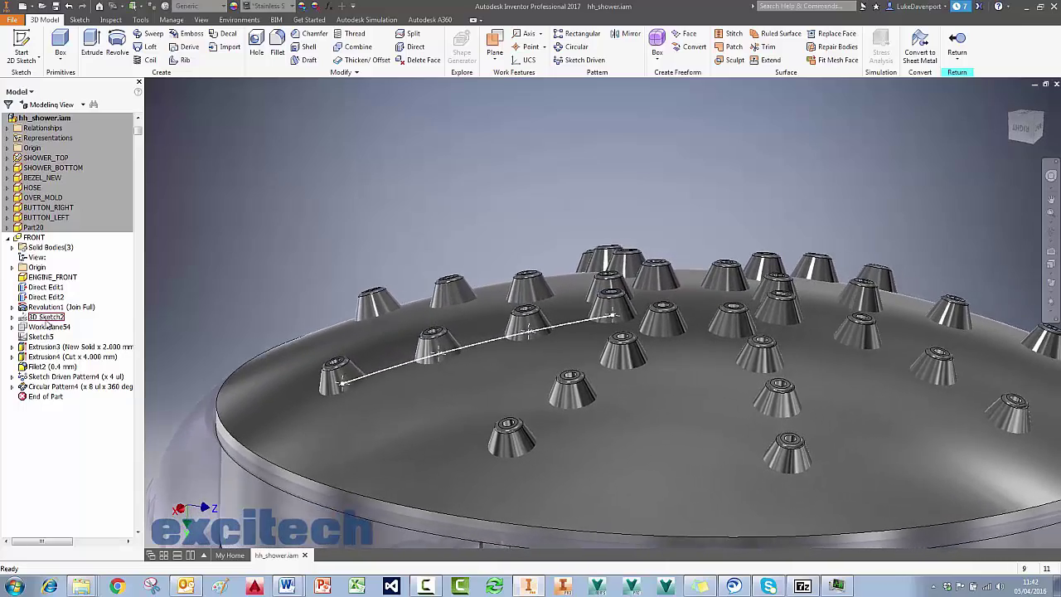
# Delete the FRONT part's nozzle features from 3D Sketch2 through Circular Pattern4
pyautogui.keyDown('shift'); pyautogui.click(60, 386); pyautogui.keyUp('shift')
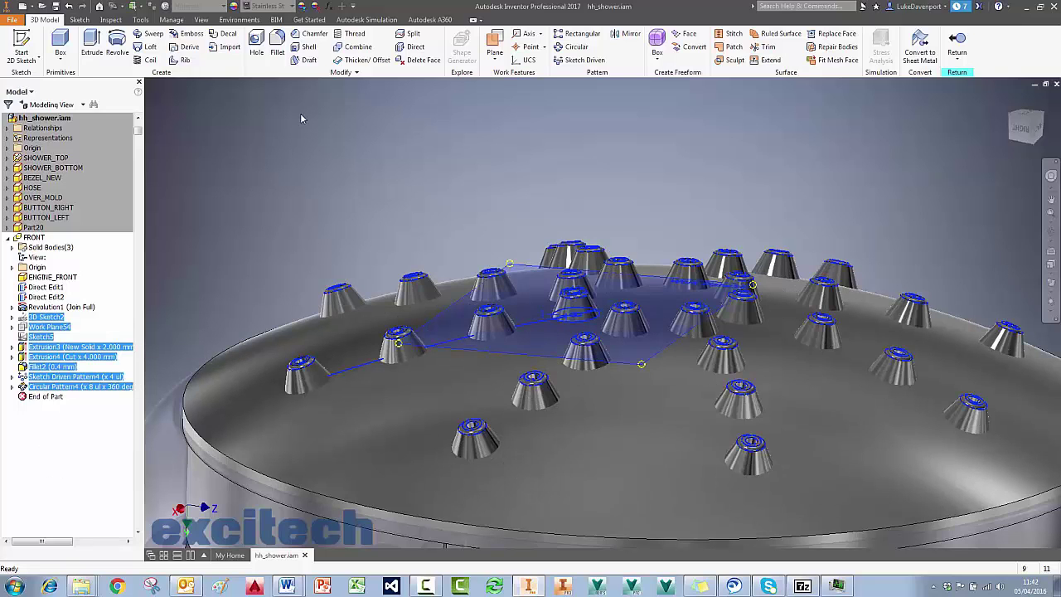
pyautogui.press('Delete')
pyautogui.click(130, 140)
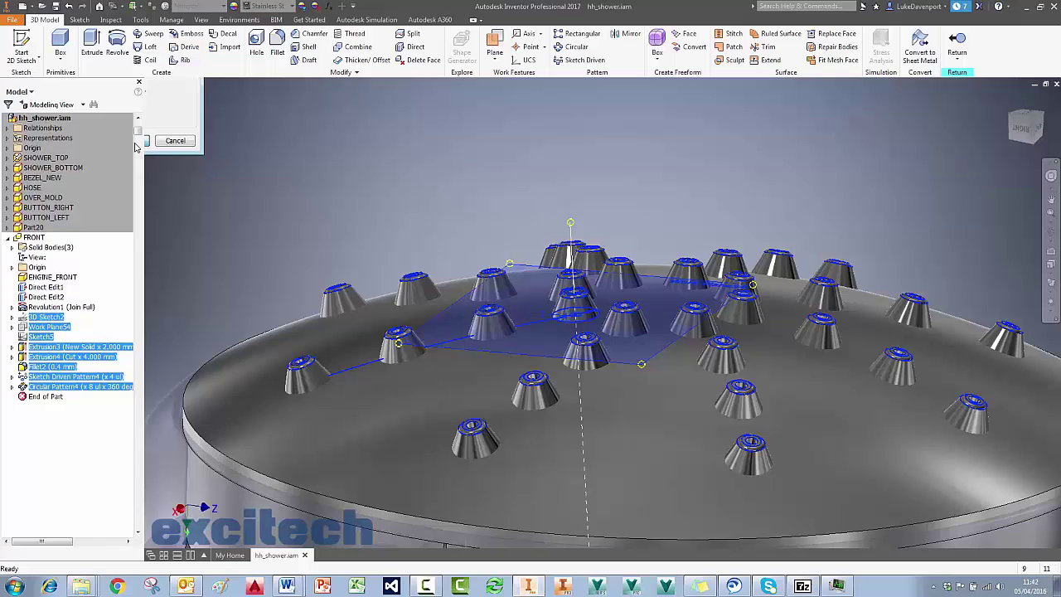
# Delete the leftover work plane and sketch that follow Revolution1 in the FRONT part
pyautogui.click(46, 318)
pyautogui.press('Delete')
pyautogui.keyDown('ctrl'); pyautogui.click(41, 327); pyautogui.keyUp('ctrl')
pyautogui.rightClick(43, 328)
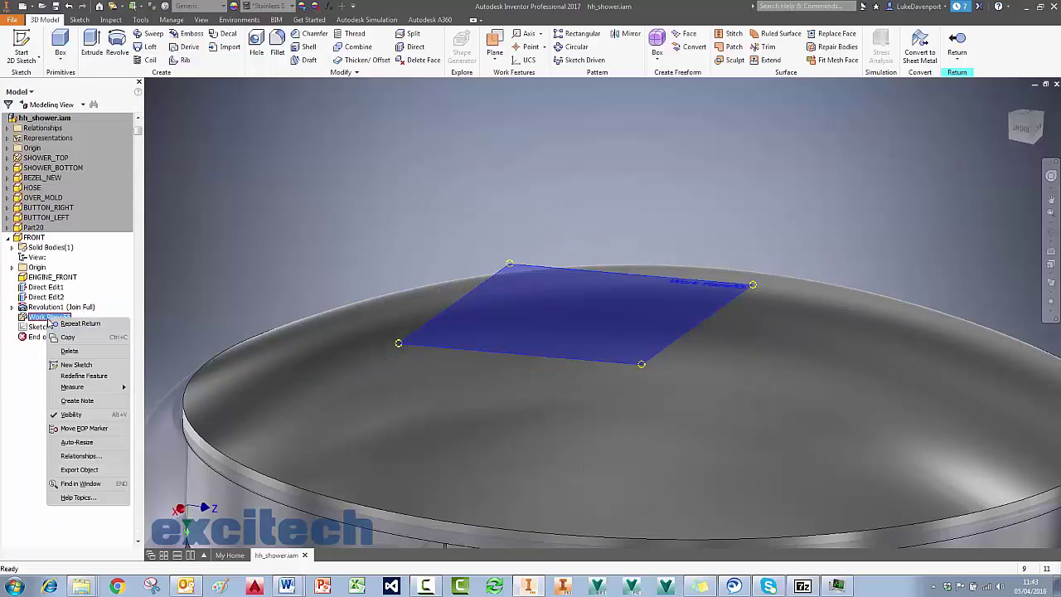
pyautogui.press('Delete')
pyautogui.click(128, 141)
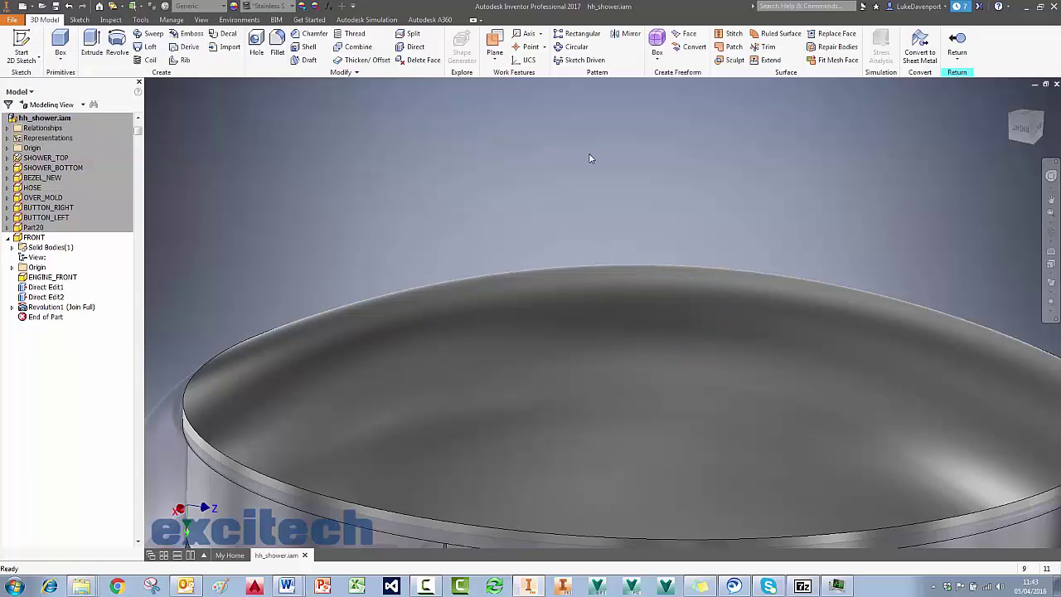
# Start a new 3D sketch in the FRONT part
pyautogui.scroll(4, 550, 150)
pyautogui.moveTo(572, 165)
pyautogui.mouseDown(button='middle')
pyautogui.moveTo(549, 150)
pyautogui.moveTo(549, 207)
pyautogui.mouseUp(button='middle')
pyautogui.click(33, 61)
pyautogui.click(45, 97)
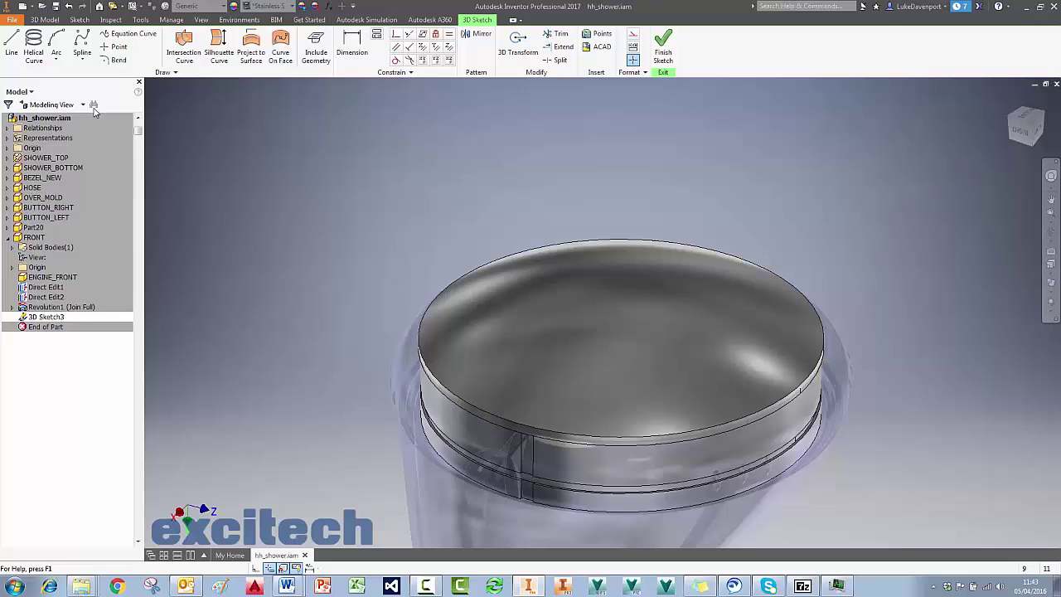
# Draw a four-point Curve on Face spline on the domed spray face, arcing from near the centre towards the rim opposite the handle
pyautogui.scroll(4, 566, 145)
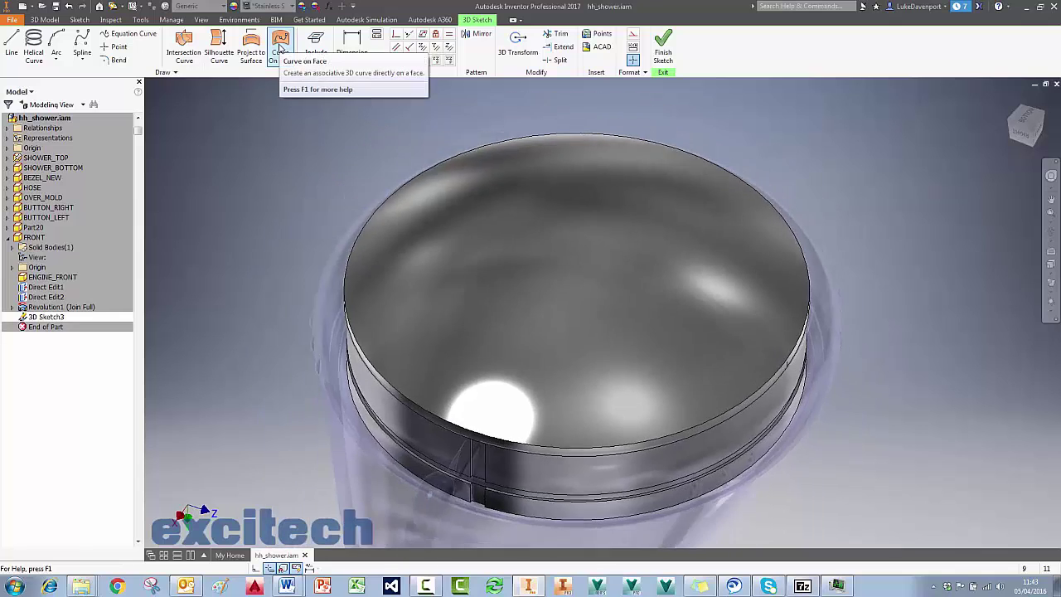
pyautogui.click(1025, 116)
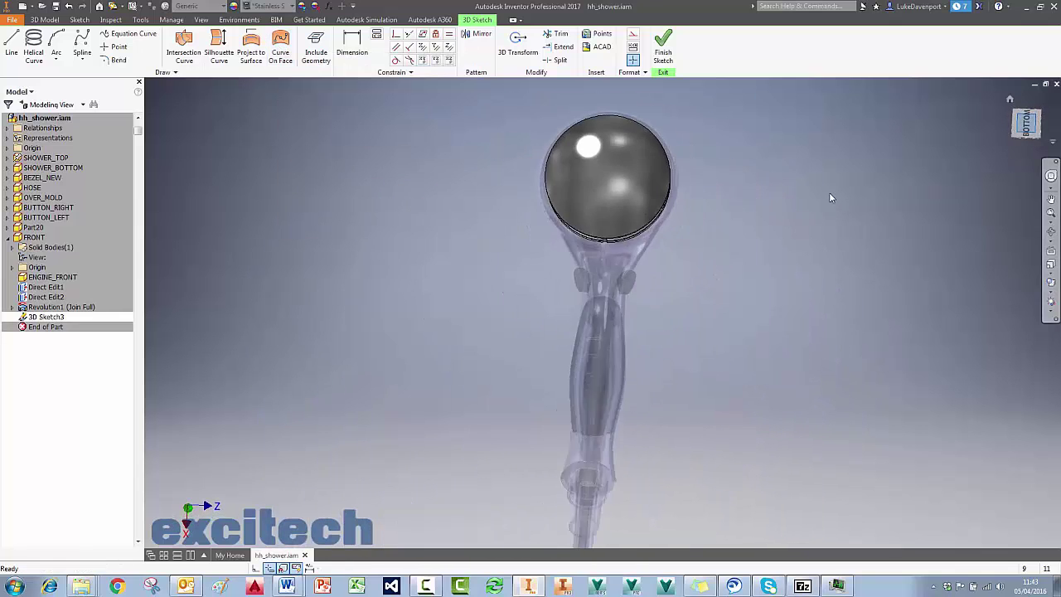
pyautogui.scroll(4, 608, 148)
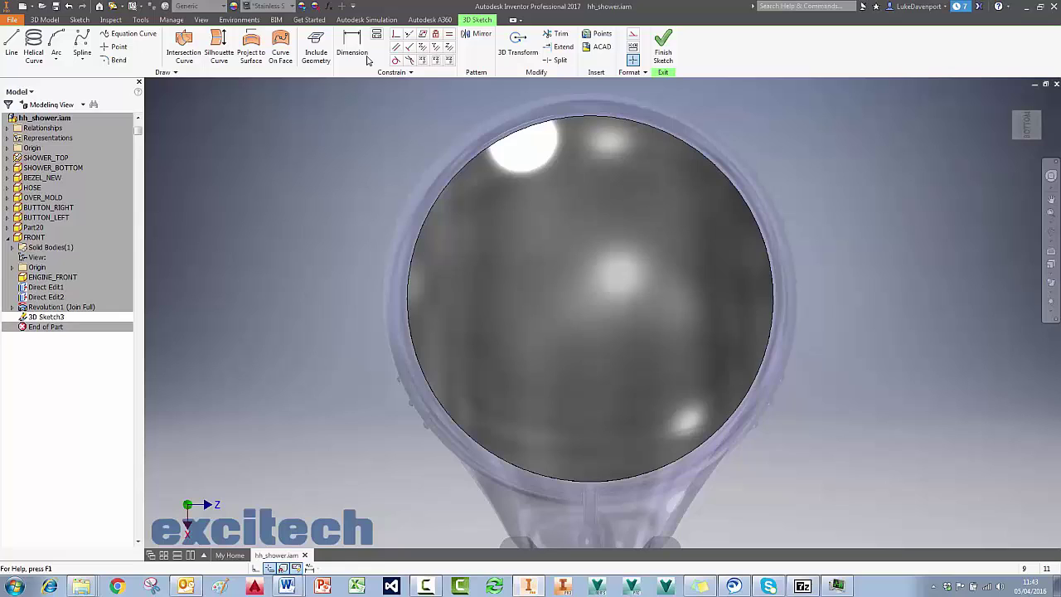
pyautogui.click(280, 45)
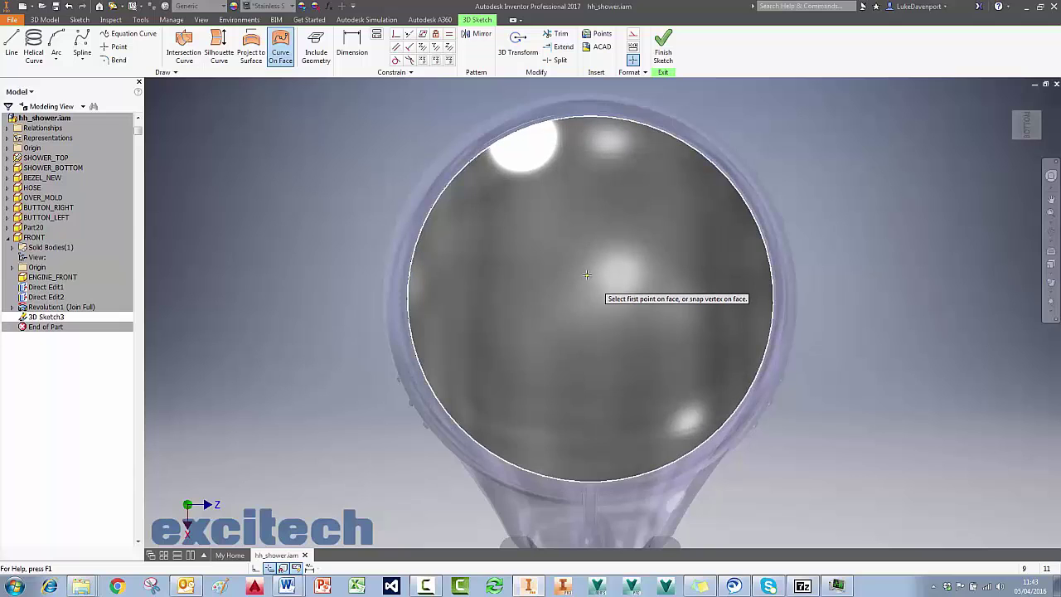
pyautogui.click(591, 259)
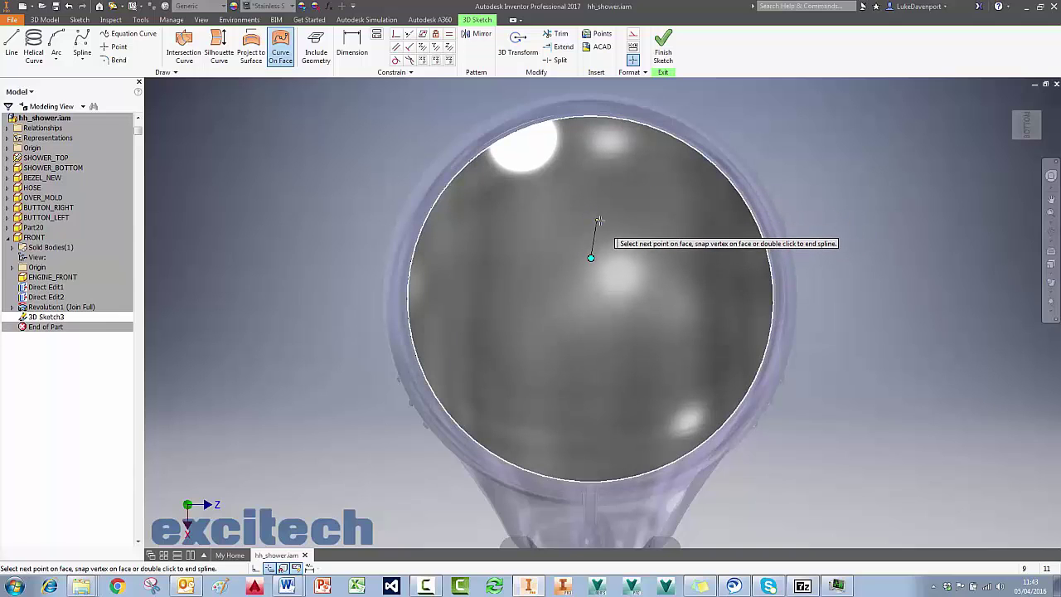
pyautogui.rightClick(604, 220)
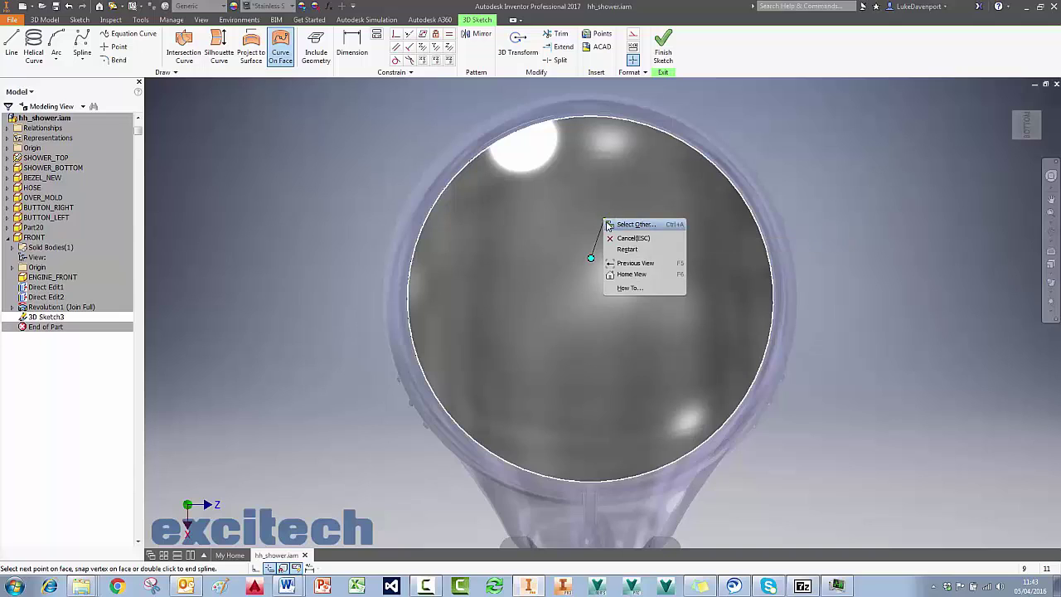
pyautogui.press('Escape')
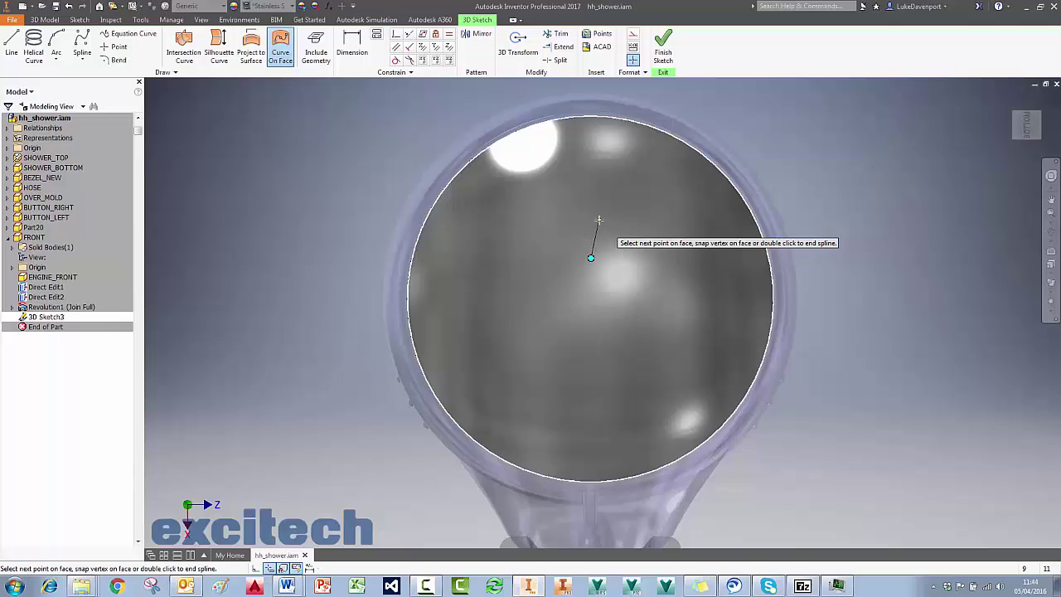
pyautogui.click(598, 219)
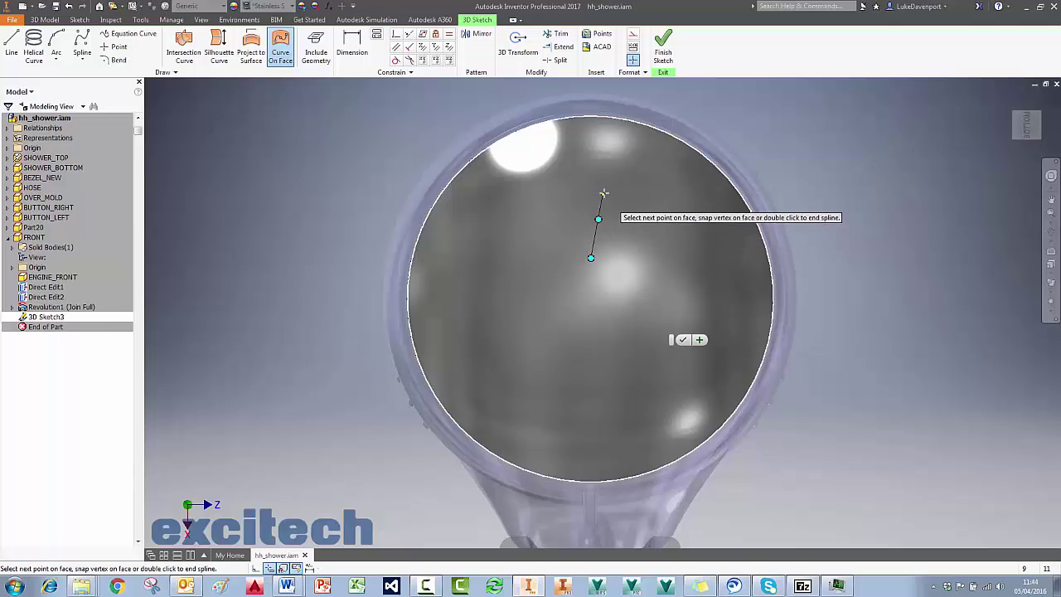
pyautogui.click(610, 183)
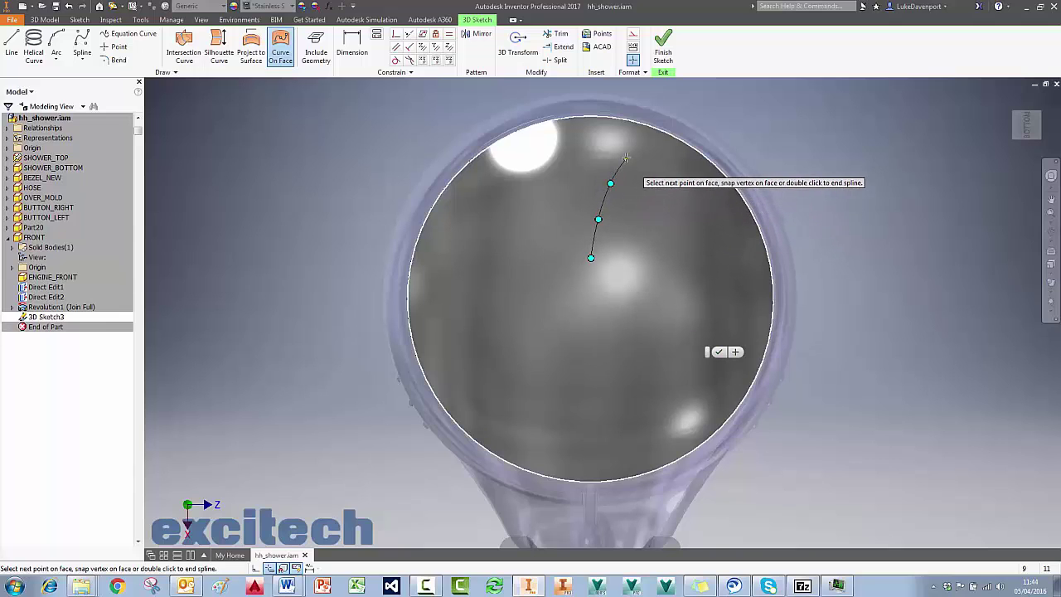
pyautogui.click(629, 150)
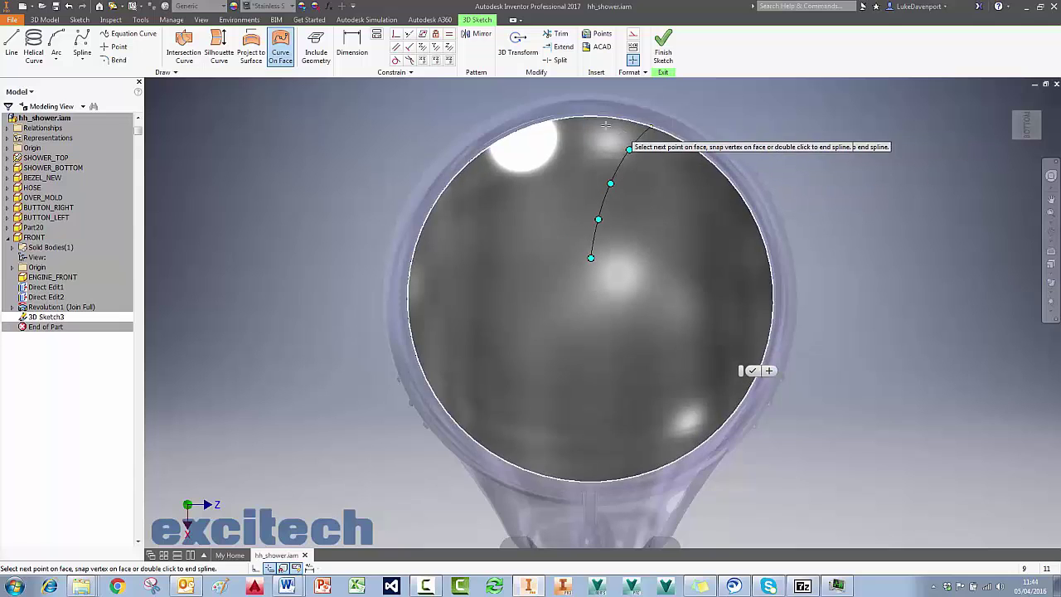
pyautogui.keyDown('shift'); pyautogui.moveTo(776, 144); pyautogui.dragTo(767, 157, button='middle'); pyautogui.keyUp('shift')
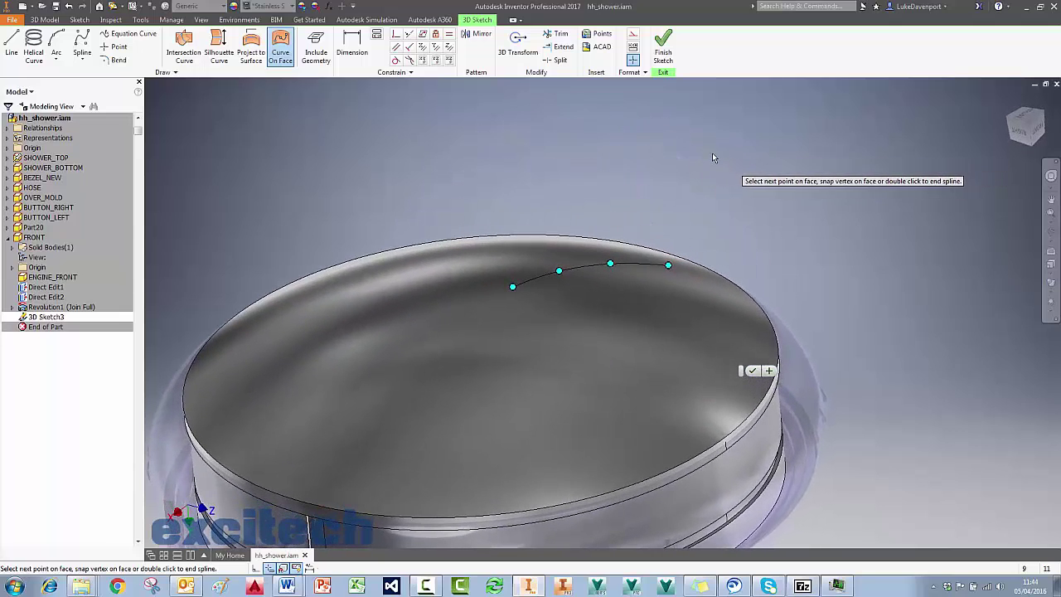
pyautogui.rightClick(712, 152)
pyautogui.click(733, 157)
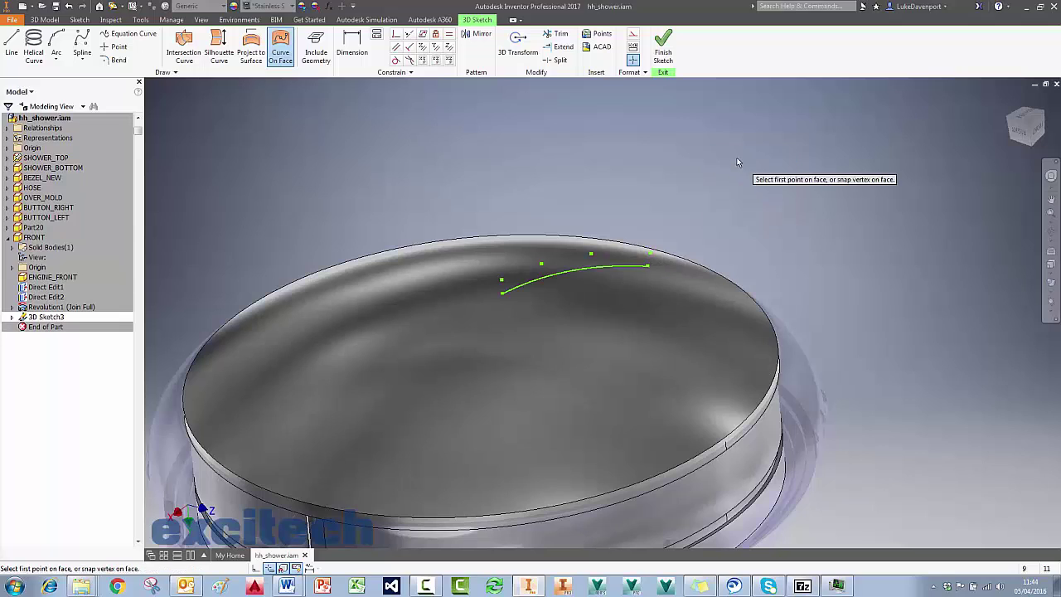
pyautogui.keyDown('shift'); pyautogui.moveTo(856, 200); pyautogui.dragTo(763, 149, button='middle'); pyautogui.keyUp('shift')
pyautogui.scroll(-2, 754, 155)
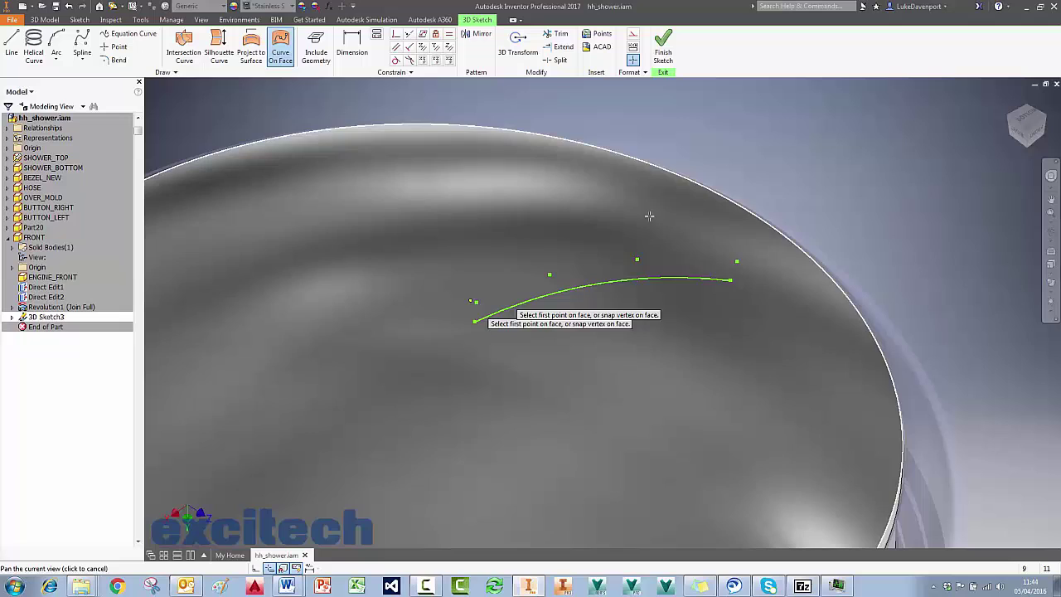
pyautogui.press('Escape')
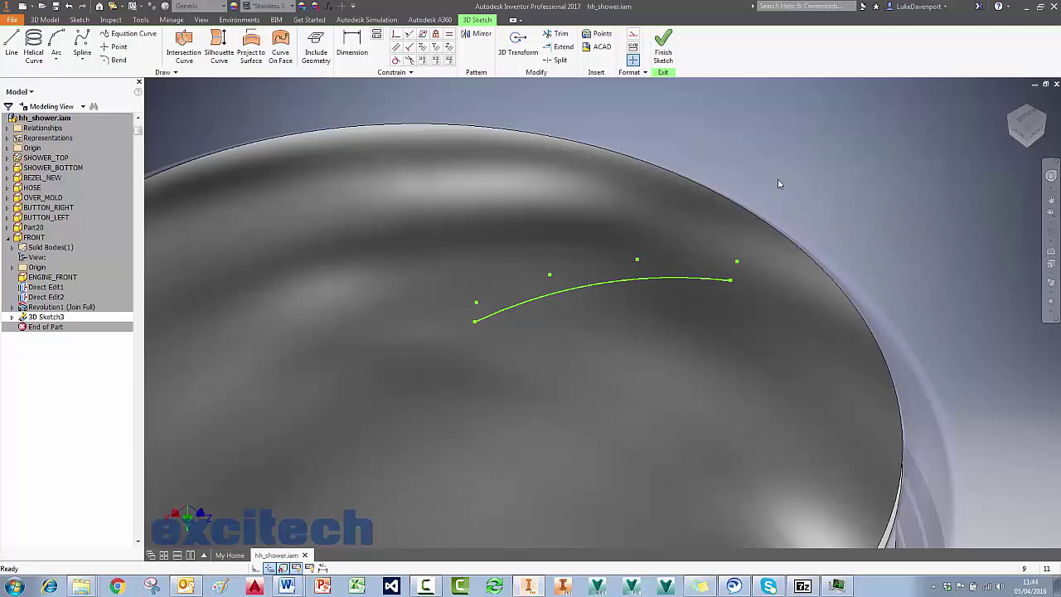
# Make the FRONT part's YZ and XY origin planes visible, with the spray face viewed from the bottom
pyautogui.click(1027, 116)
pyautogui.scroll(5, 605, 129)
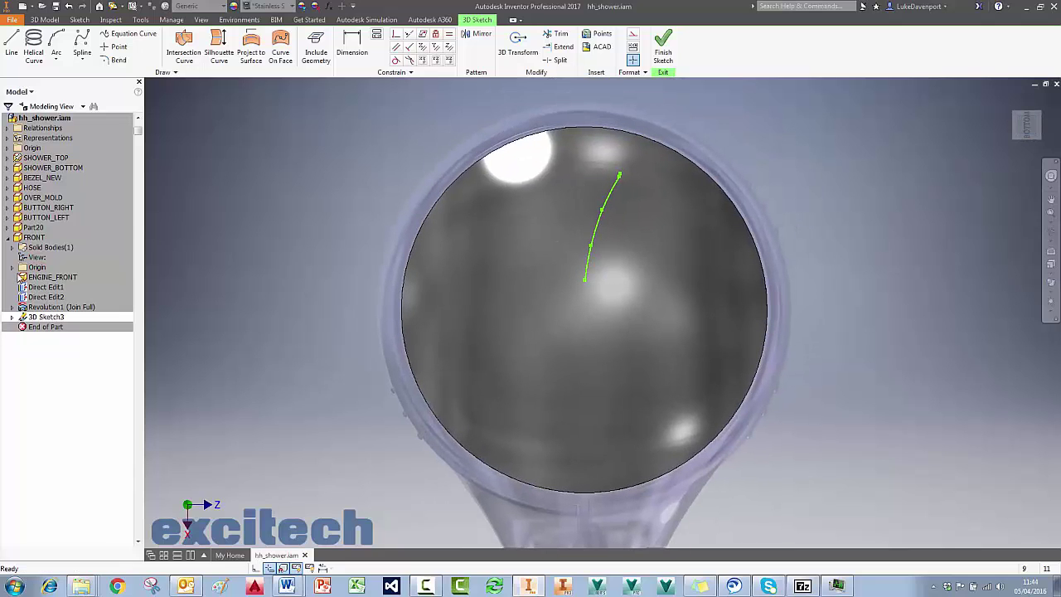
pyautogui.click(13, 268)
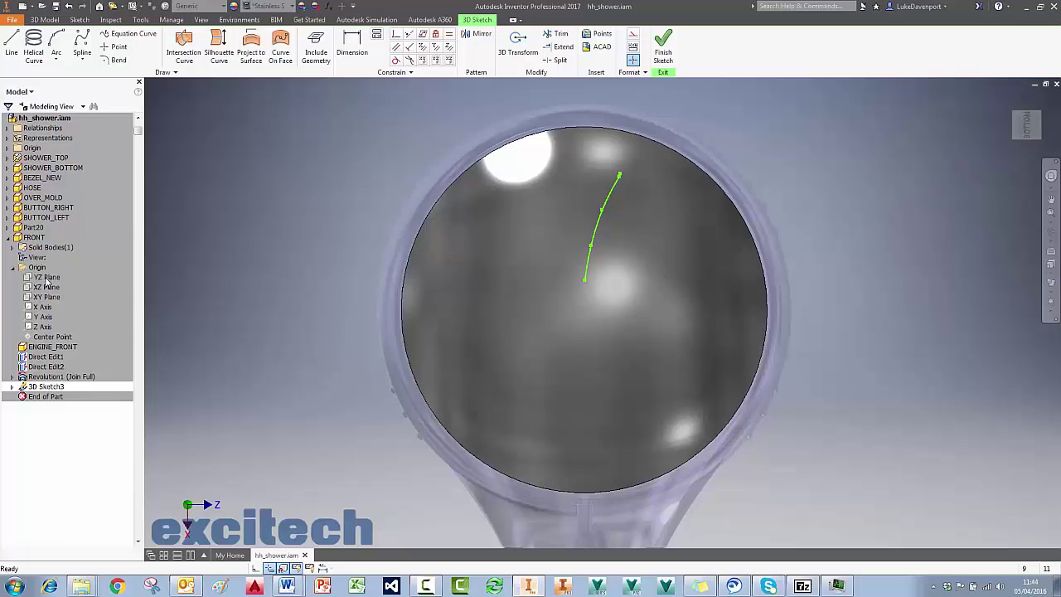
pyautogui.rightClick(47, 277)
pyautogui.click(69, 363)
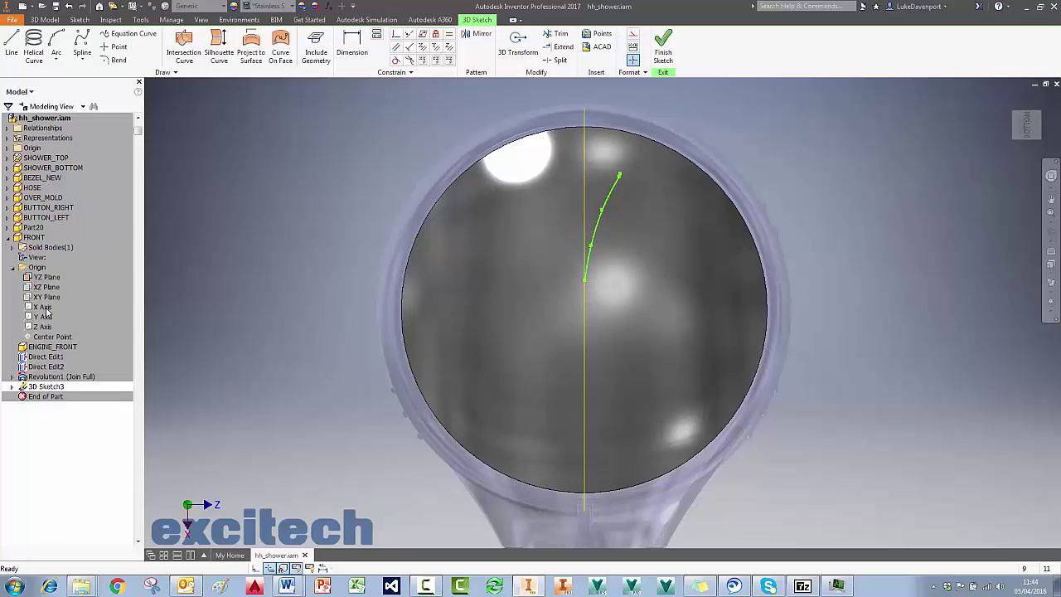
pyautogui.rightClick(48, 297)
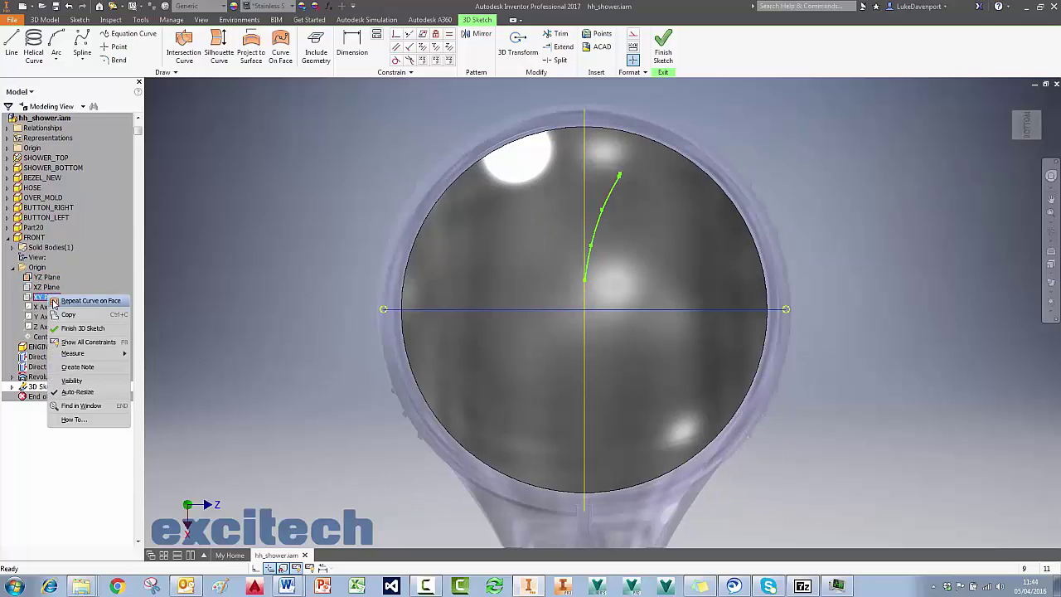
pyautogui.click(73, 382)
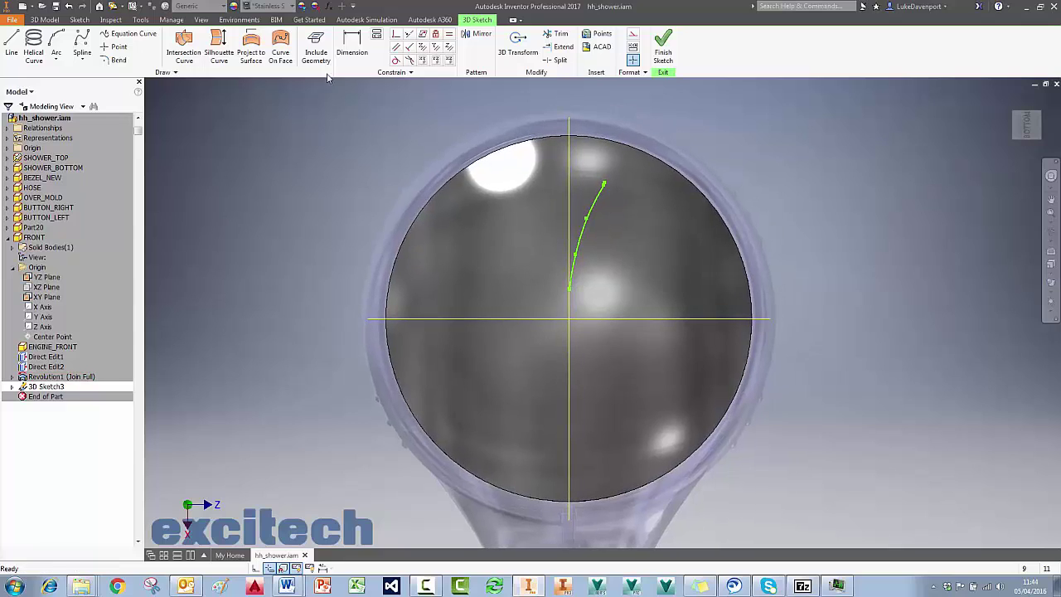
# Dimension the curve's innermost point from the XY plane and set the distance to 10 mm
pyautogui.click(351, 44)
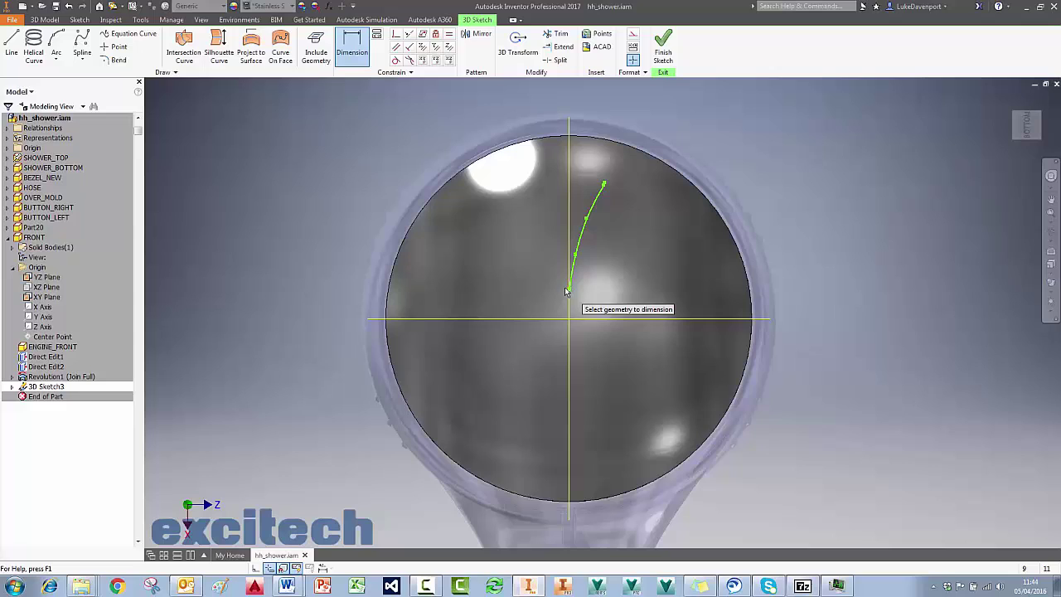
pyautogui.click(766, 320)
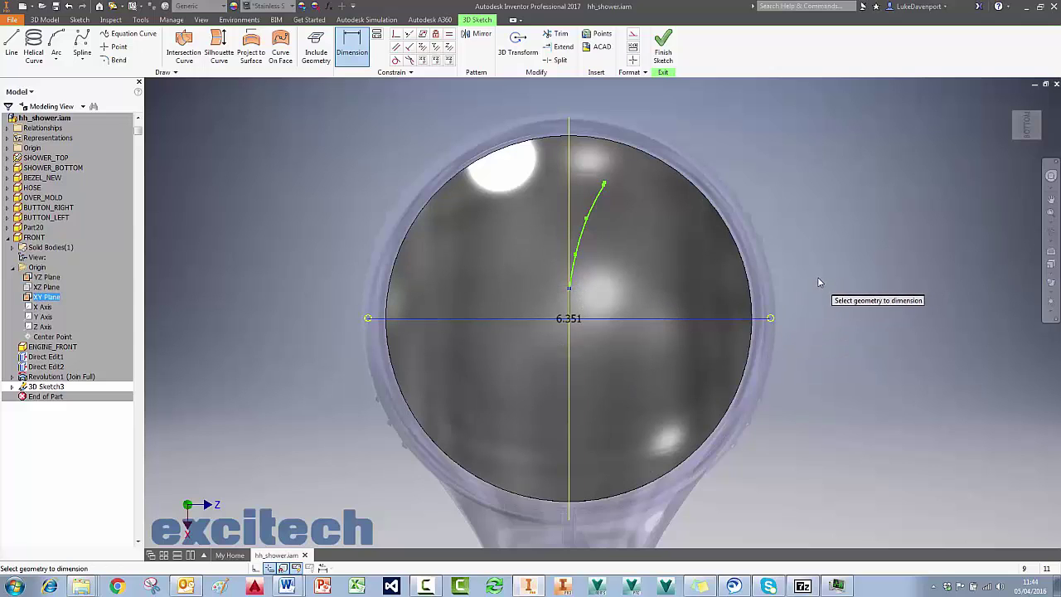
pyautogui.click(821, 283)
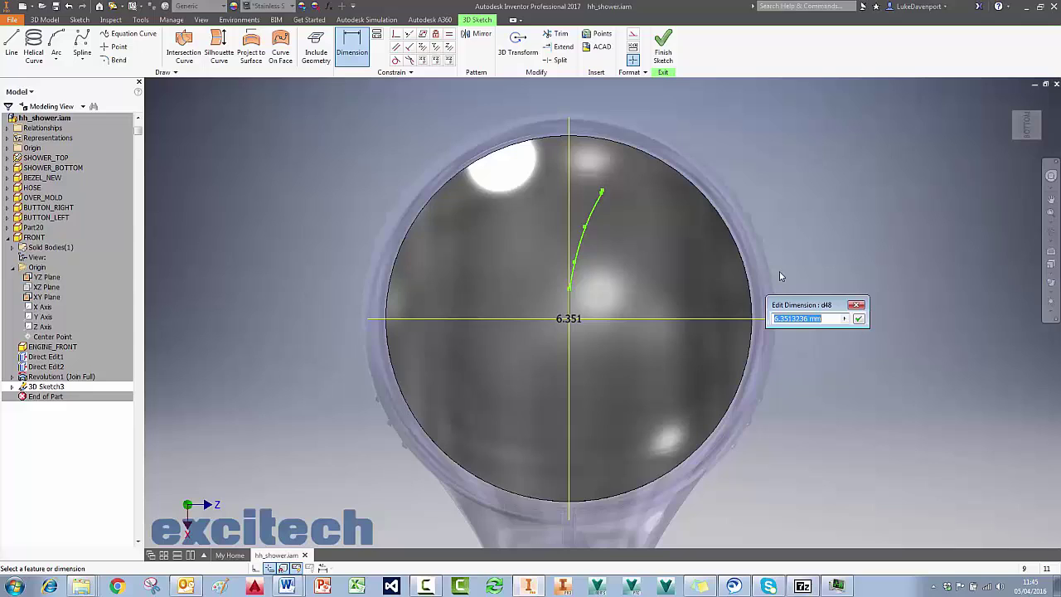
pyautogui.write('10')
pyautogui.press('Return')
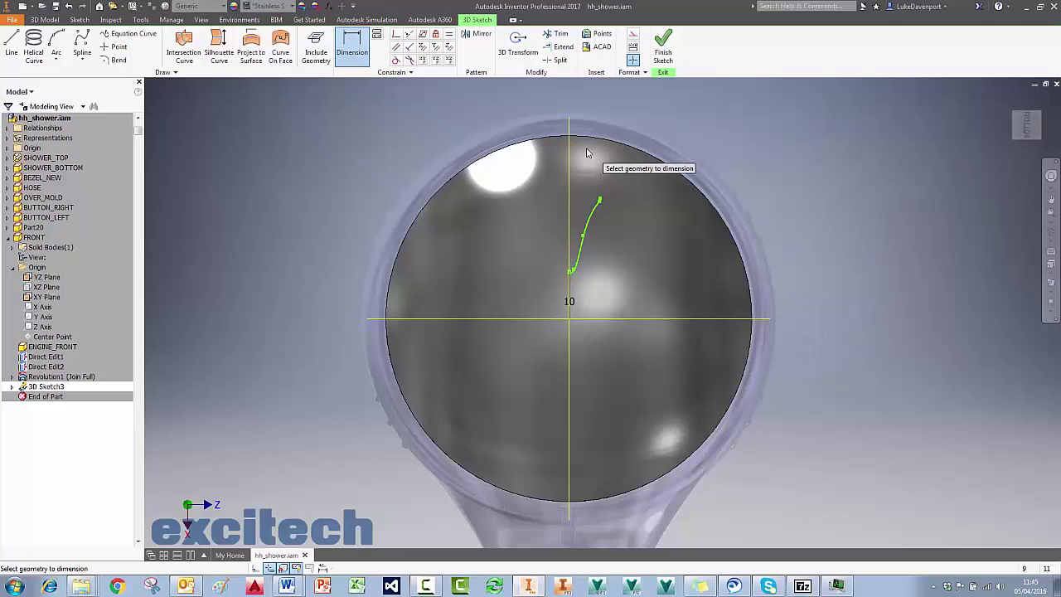
# Dimension the curve's second point from the XY plane and set the distance to 14 mm
pyautogui.click(573, 268)
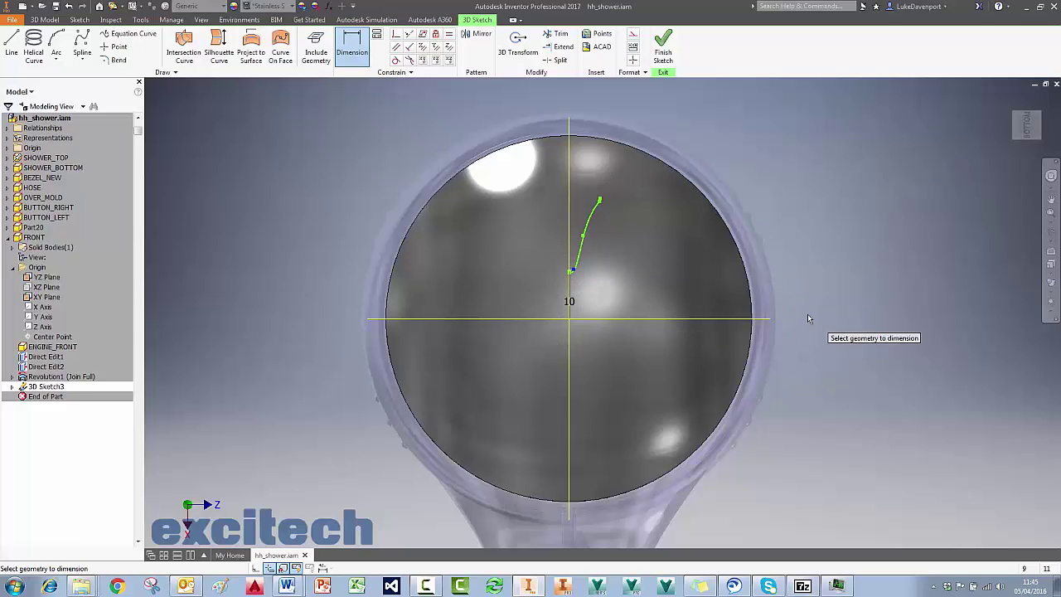
pyautogui.click(758, 319)
pyautogui.click(854, 290)
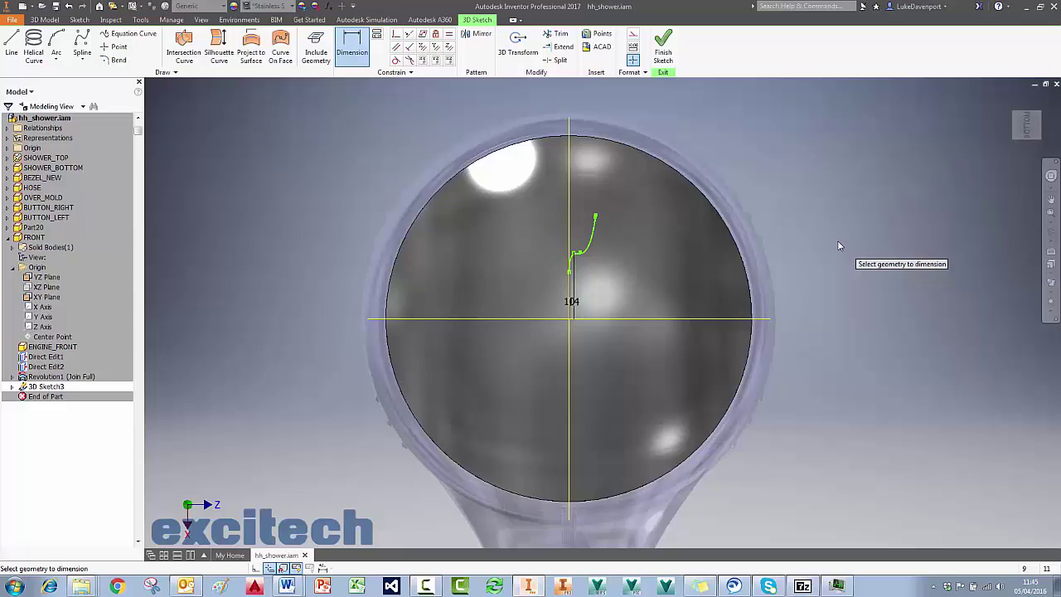
# Dimension the curve's third point from the XY plane and set the distance to 20 mm
pyautogui.click(578, 252)
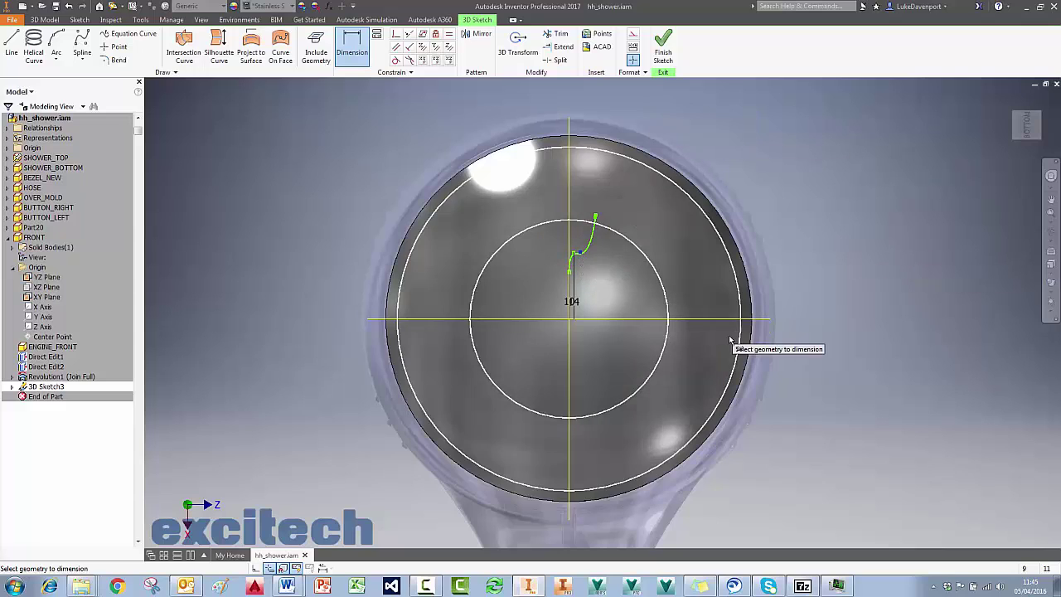
pyautogui.click(759, 318)
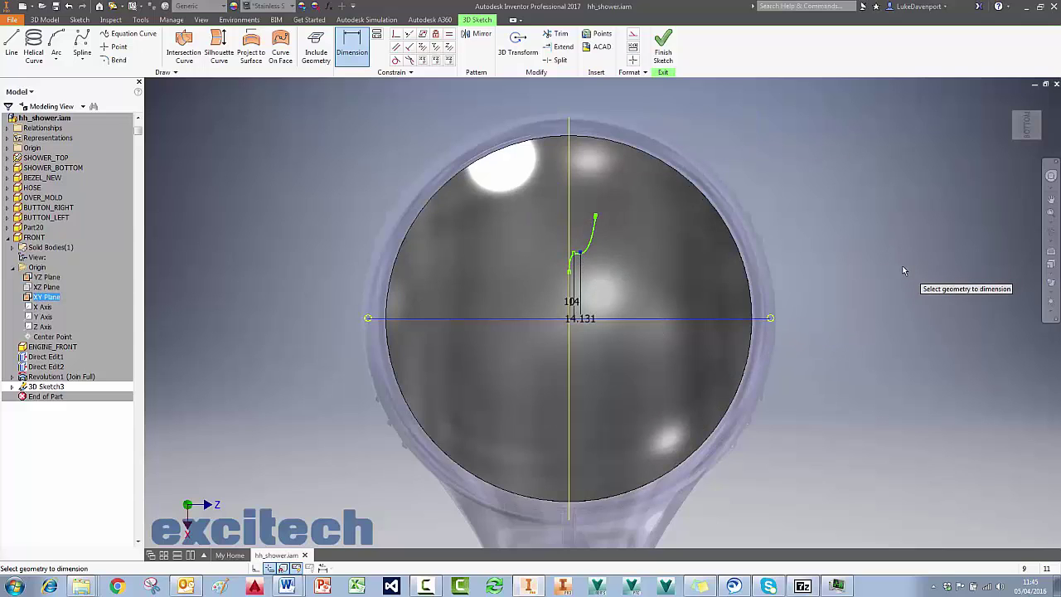
pyautogui.click(876, 266)
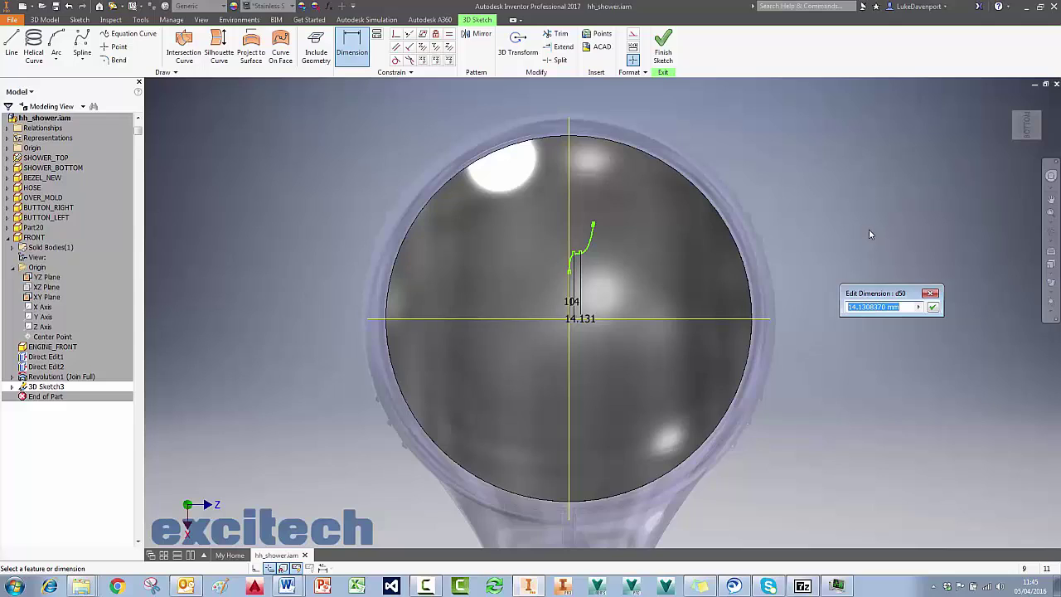
pyautogui.write('20')
pyautogui.press('Return')
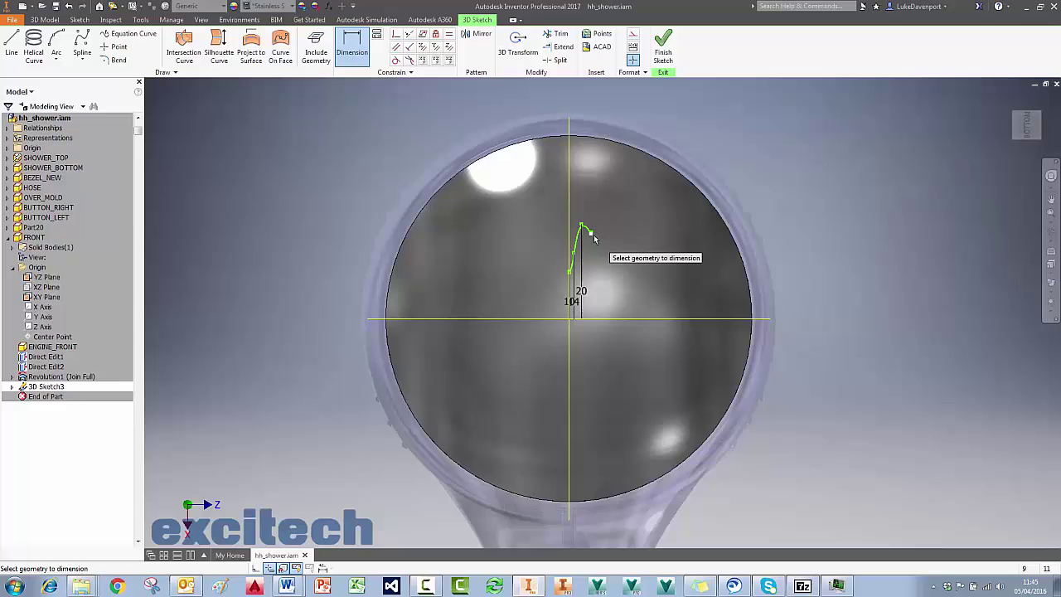
# Dimension the curve's outermost point from the XY plane and set the distance to 26 mm
pyautogui.scroll(-4, 591, 236)
pyautogui.scroll(10, 591, 236)
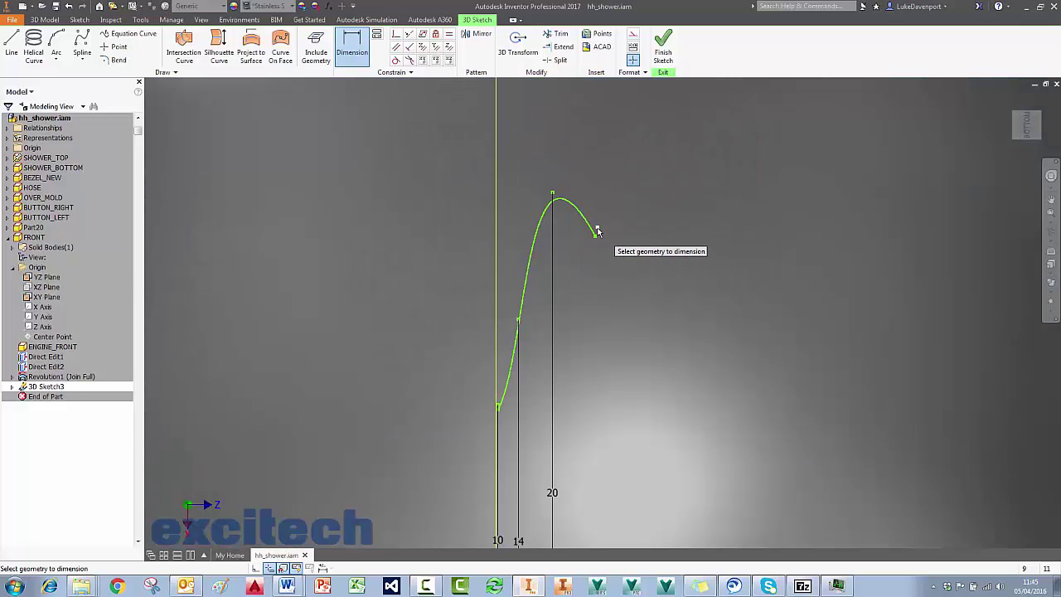
pyautogui.scroll(-5, 604, 245)
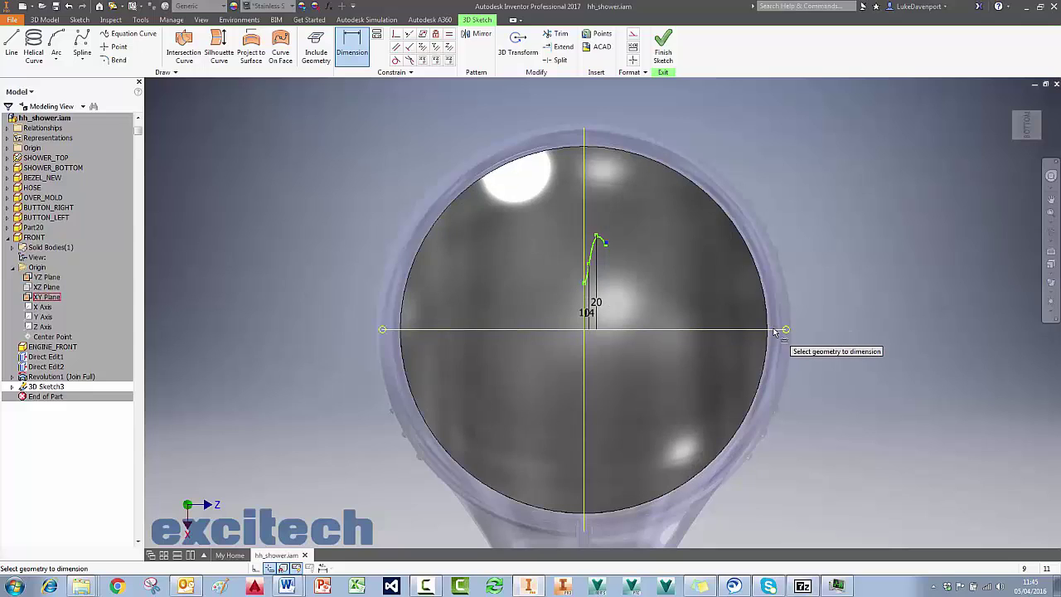
pyautogui.click(776, 330)
pyautogui.click(882, 289)
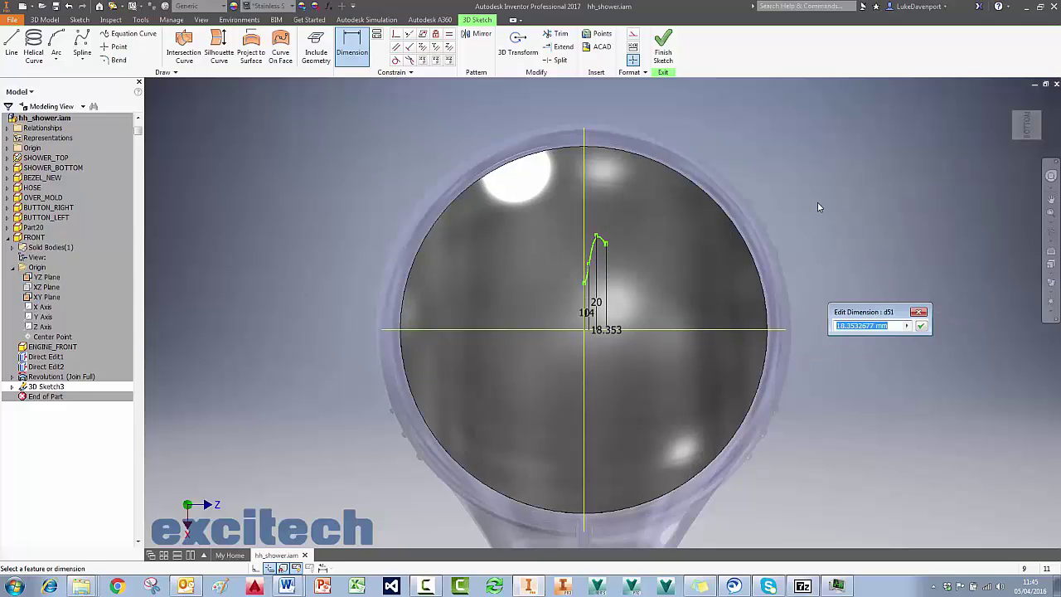
pyautogui.write('26')
pyautogui.press('Return')
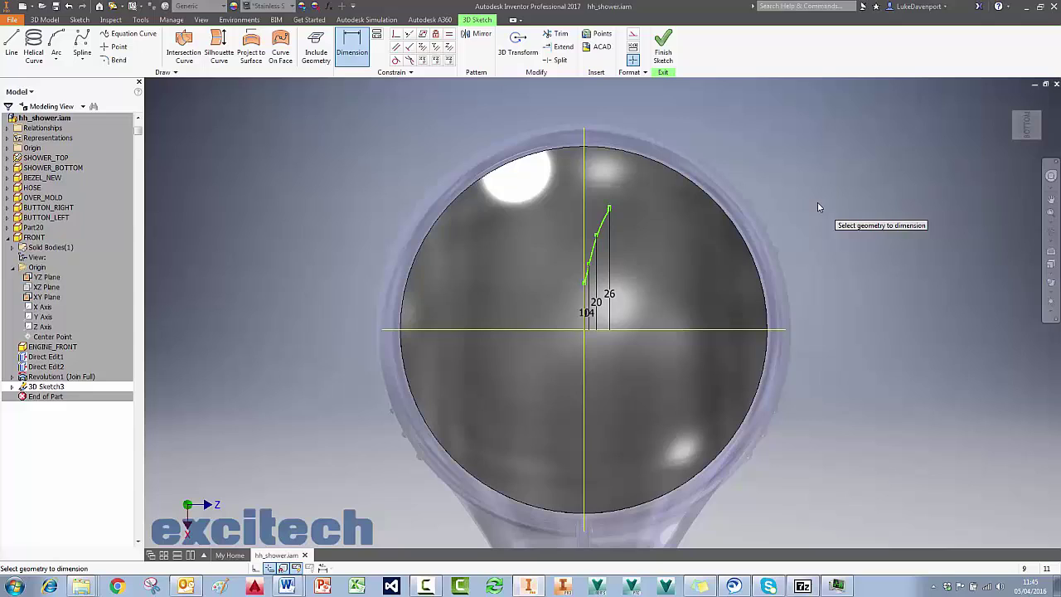
# Change the outermost point's distance from the XY plane to 35 mm
pyautogui.moveTo(585, 312); pyautogui.dragTo(587, 314)
pyautogui.doubleClick(586, 315)
pyautogui.press('Escape')
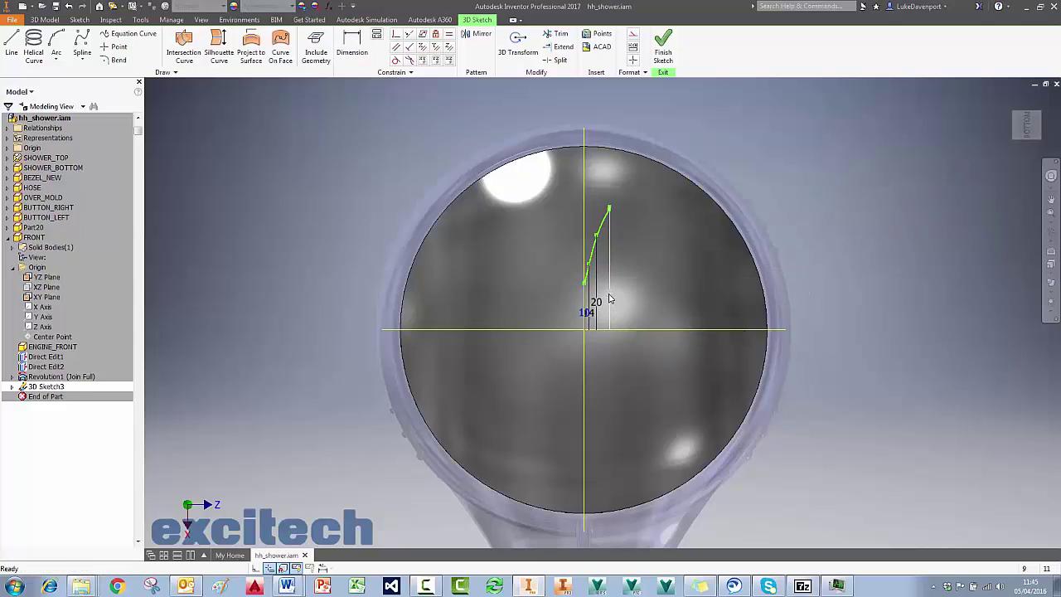
pyautogui.doubleClick(611, 296)
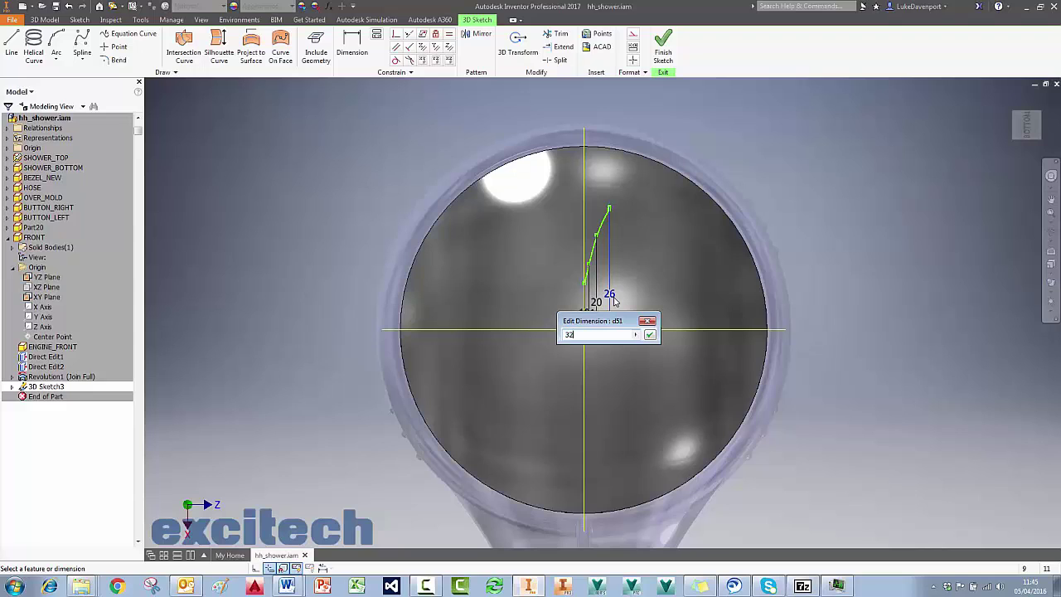
pyautogui.write('35')
pyautogui.press('Return')
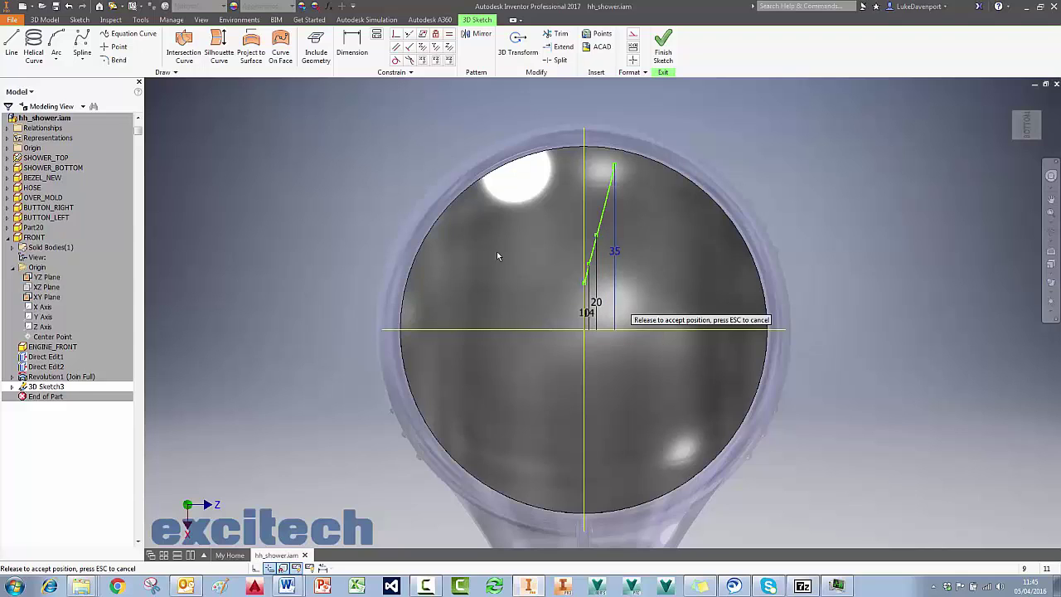
# Set the distances from the XY plane to 28 mm for the curve's third point and 18 mm for its second point
pyautogui.moveTo(600, 306); pyautogui.dragTo(603, 303)
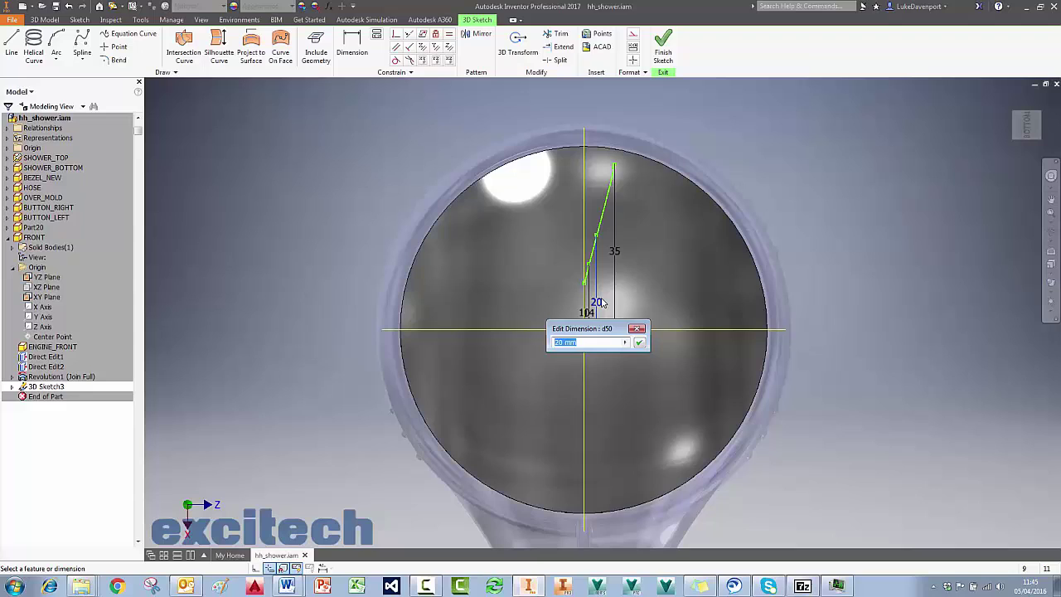
pyautogui.write('28')
pyautogui.press('Return')
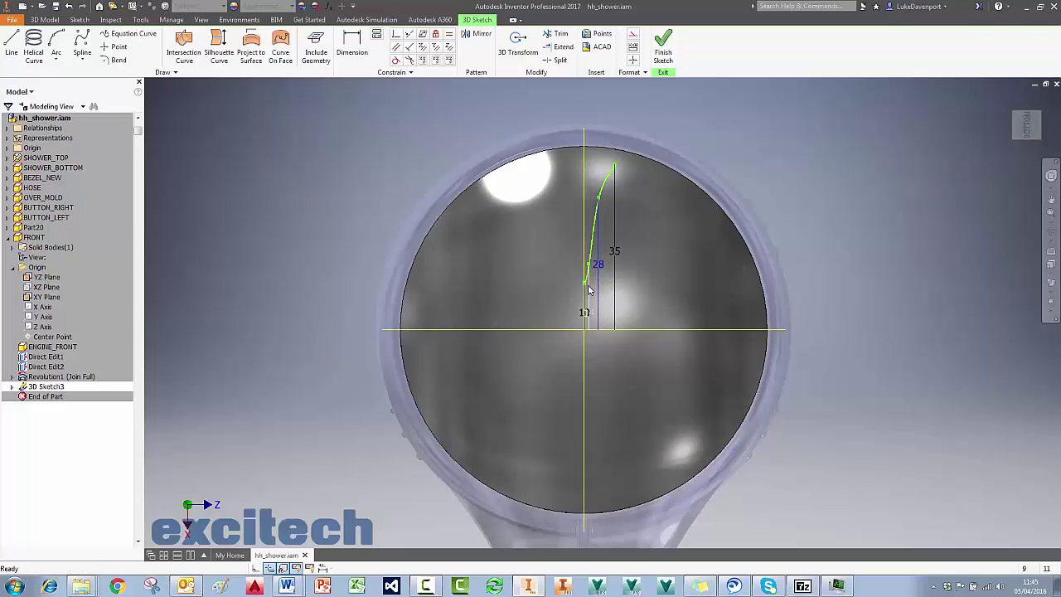
pyautogui.click(588, 288)
pyautogui.write('18')
pyautogui.press('Return')
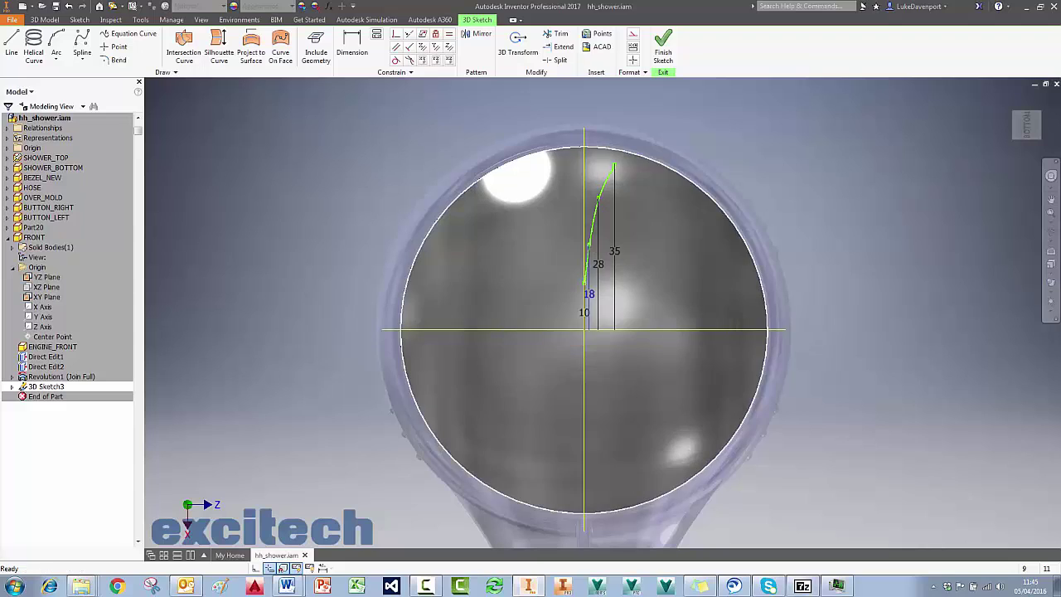
# Set the innermost point's distance from the XY plane to 13 mm and the second point's to 20 mm
pyautogui.doubleClick(584, 313)
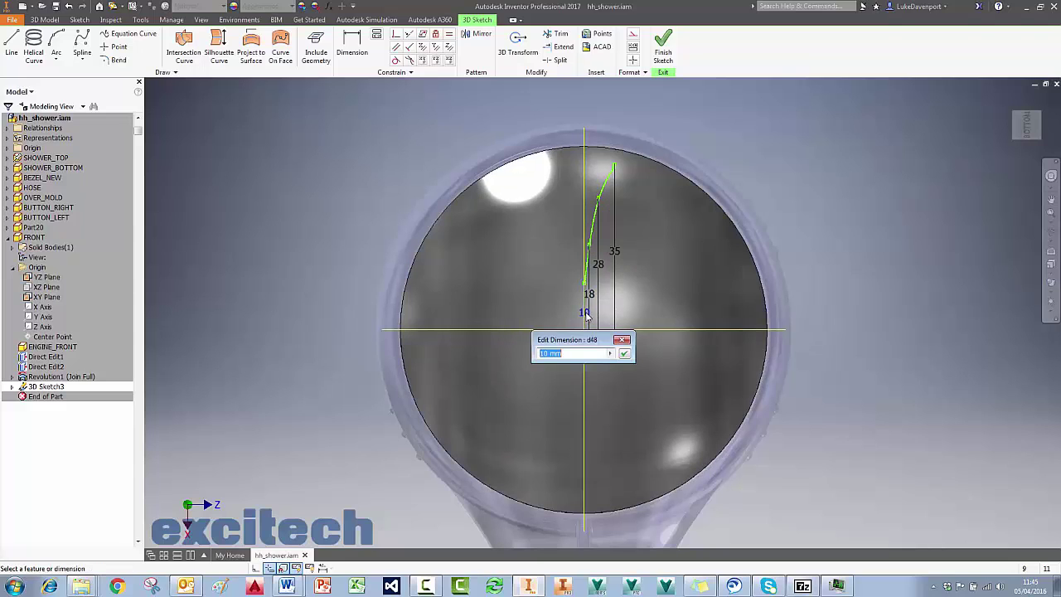
pyautogui.press('Return')
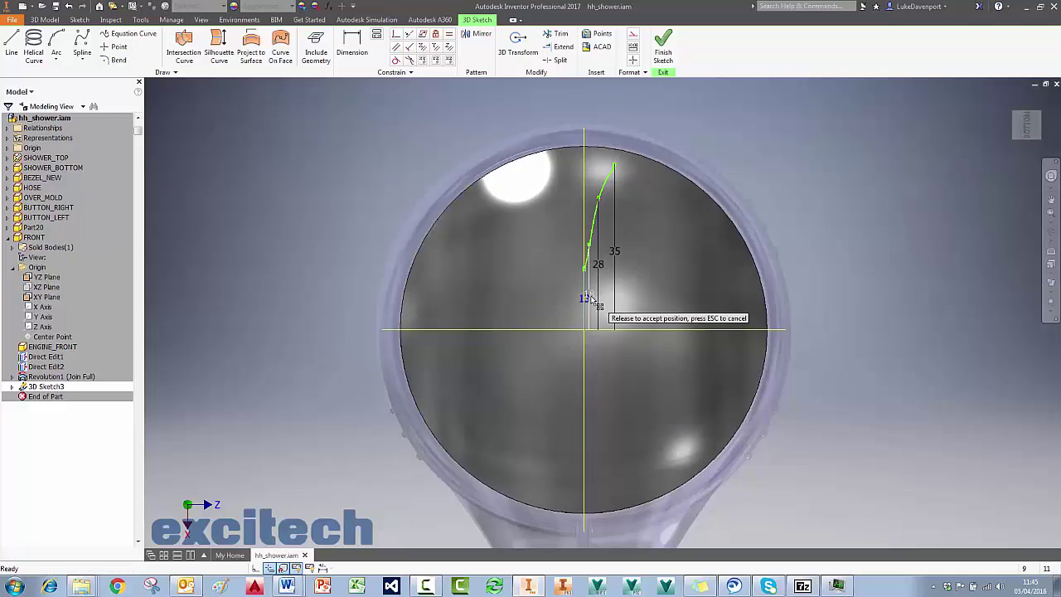
pyautogui.doubleClick(578, 286)
pyautogui.write('20')
pyautogui.press('Return')
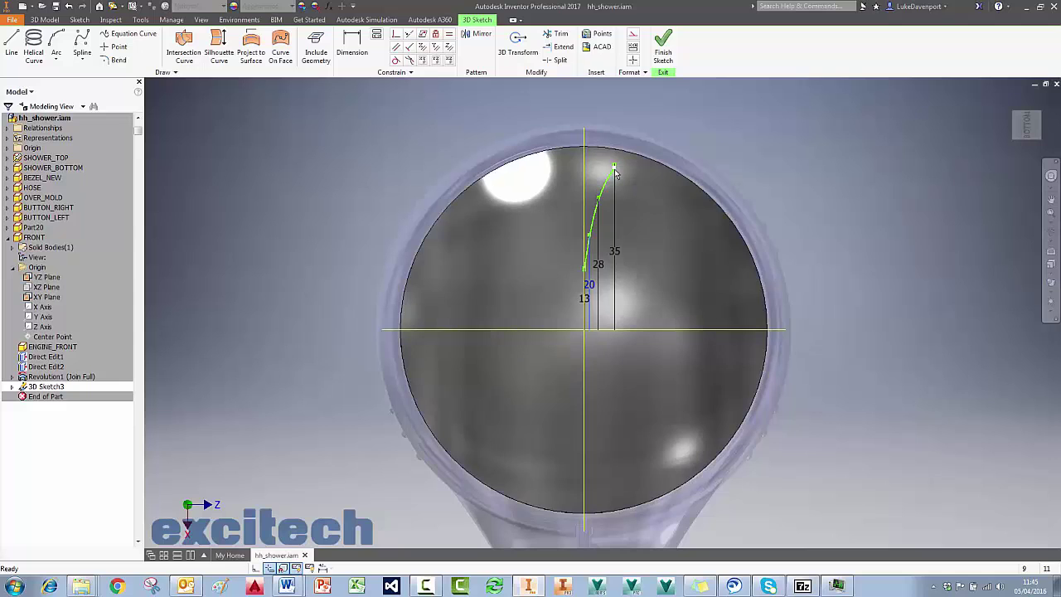
# Dimension the curve's outermost point from the YZ plane and set the distance to 7 mm
pyautogui.scroll(2, 613, 167)
pyautogui.scroll(-3, 610, 161)
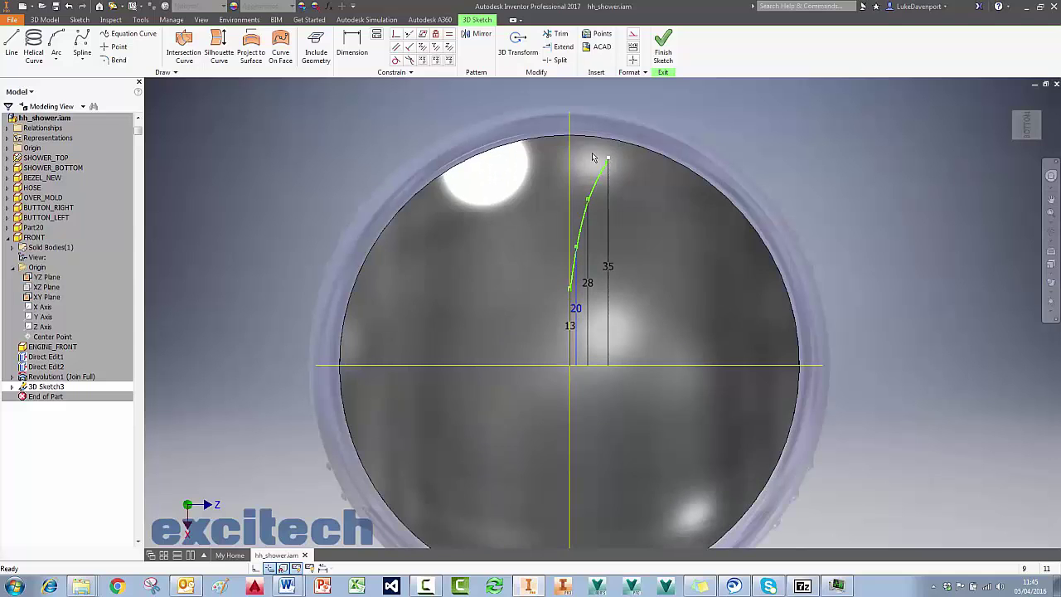
pyautogui.click(569, 124)
pyautogui.moveTo(614, 121); pyautogui.dragTo(608, 174, button='middle')
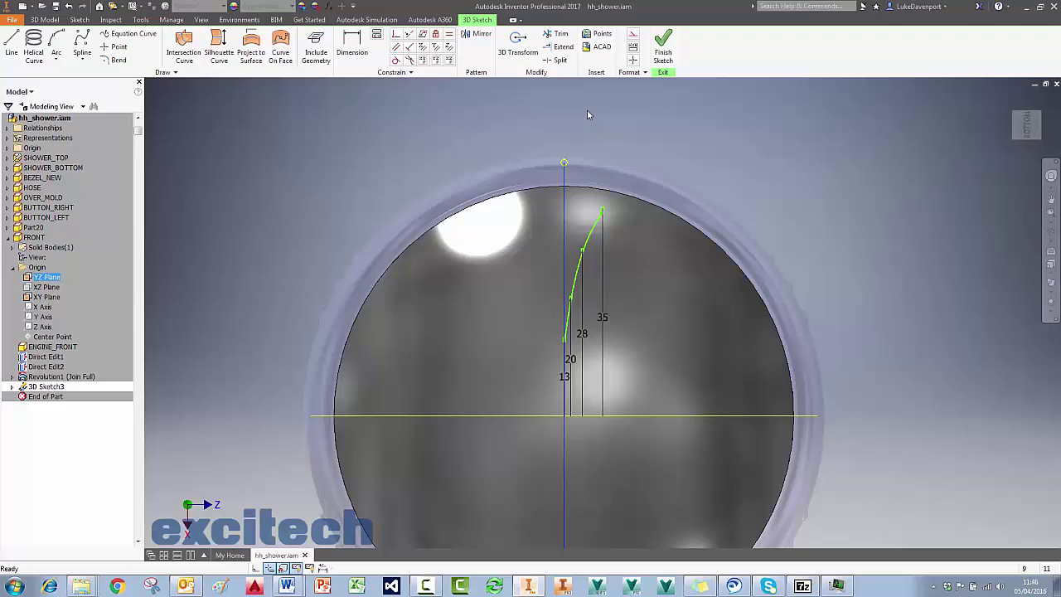
pyautogui.click(590, 108)
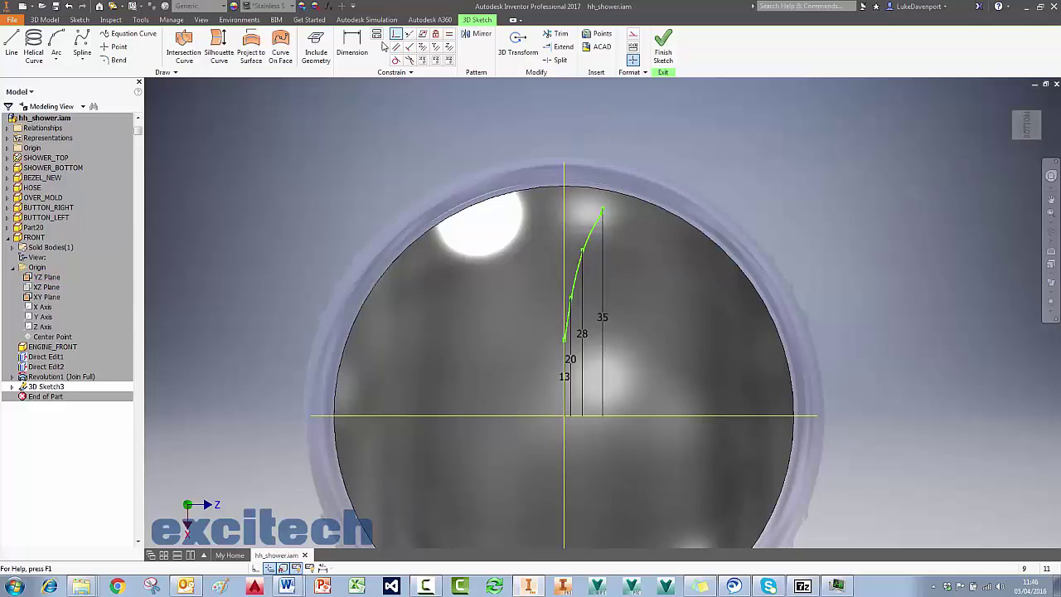
pyautogui.click(353, 44)
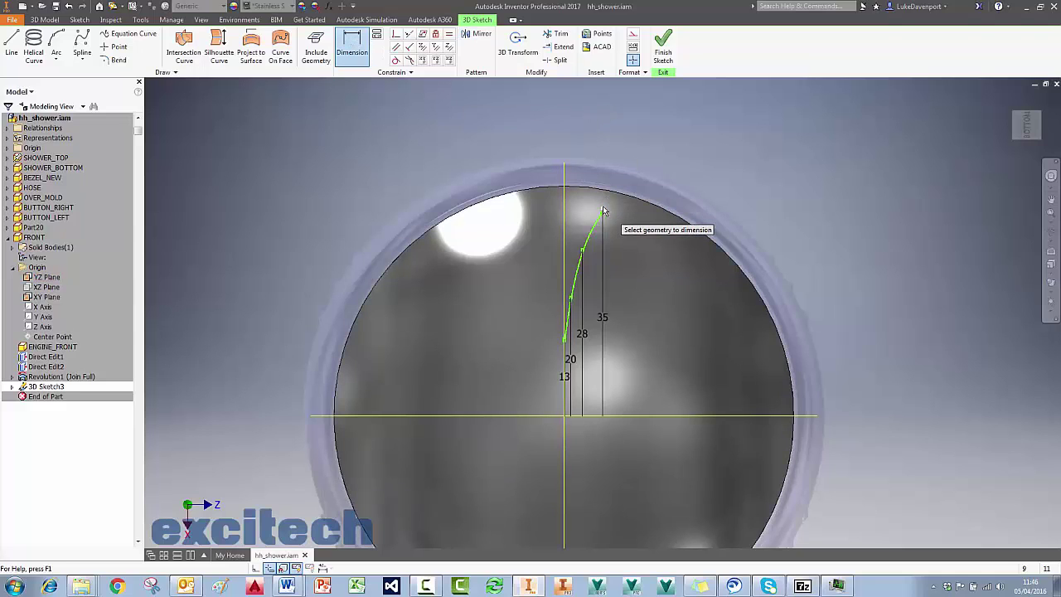
pyautogui.click(564, 176)
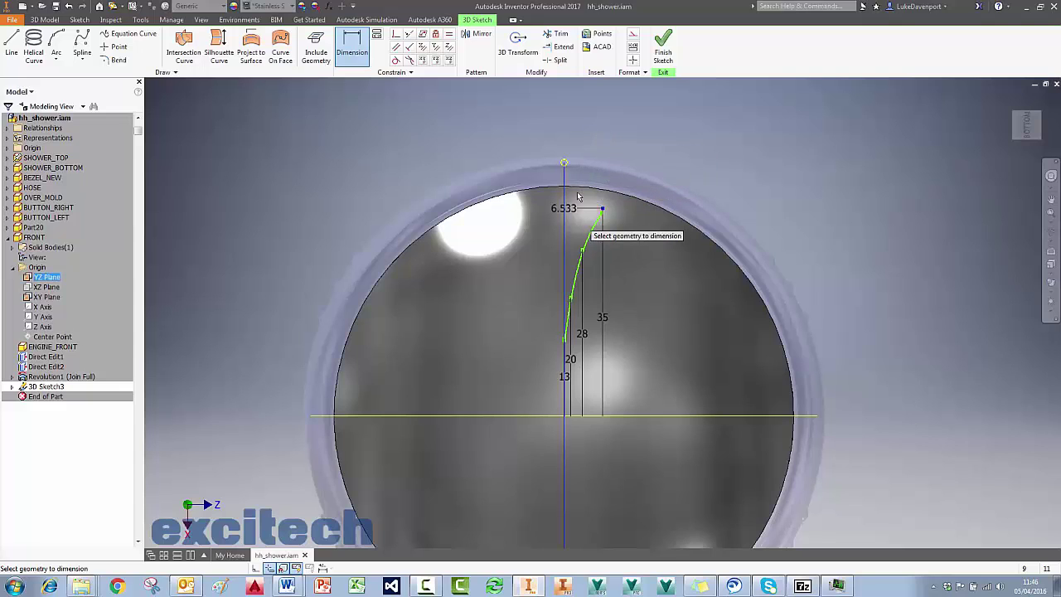
pyautogui.click(580, 125)
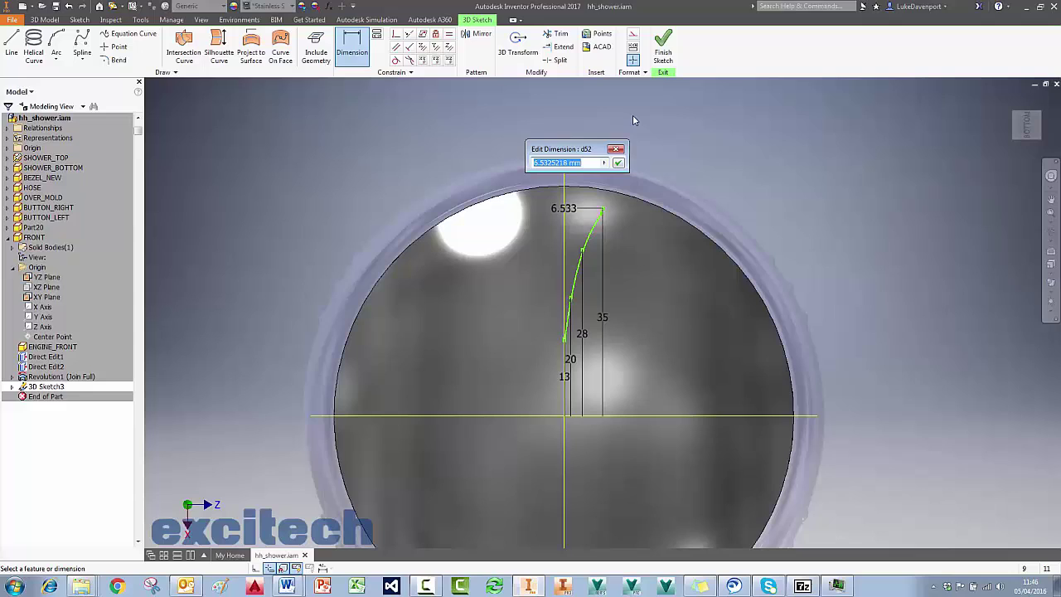
pyautogui.write('7')
pyautogui.press('Return')
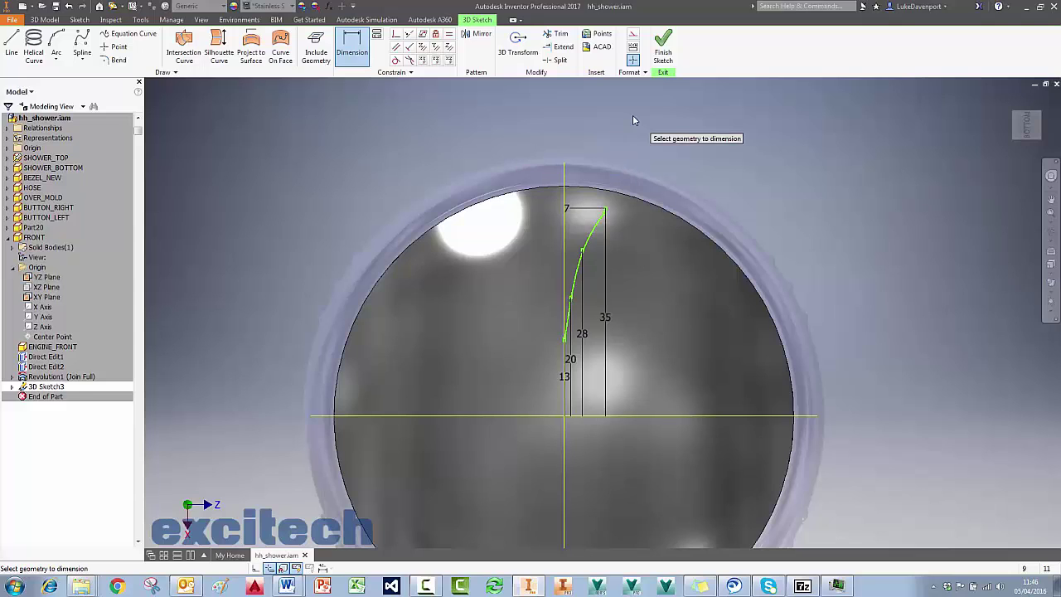
# Dimension the curve's third point from the YZ plane and set the distance to 5 mm
pyautogui.click(583, 250)
pyautogui.click(564, 182)
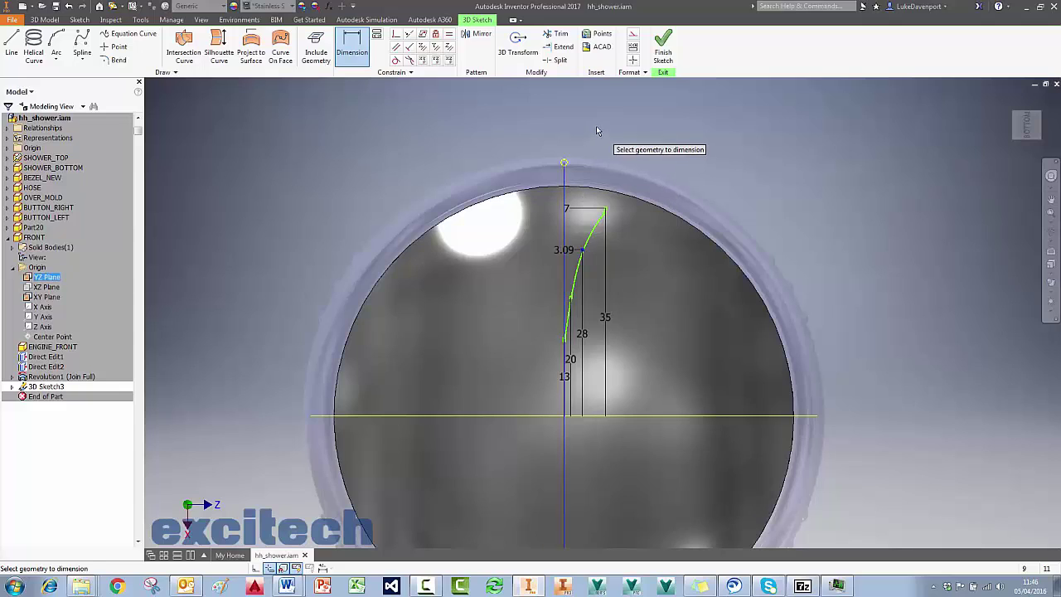
pyautogui.click(595, 129)
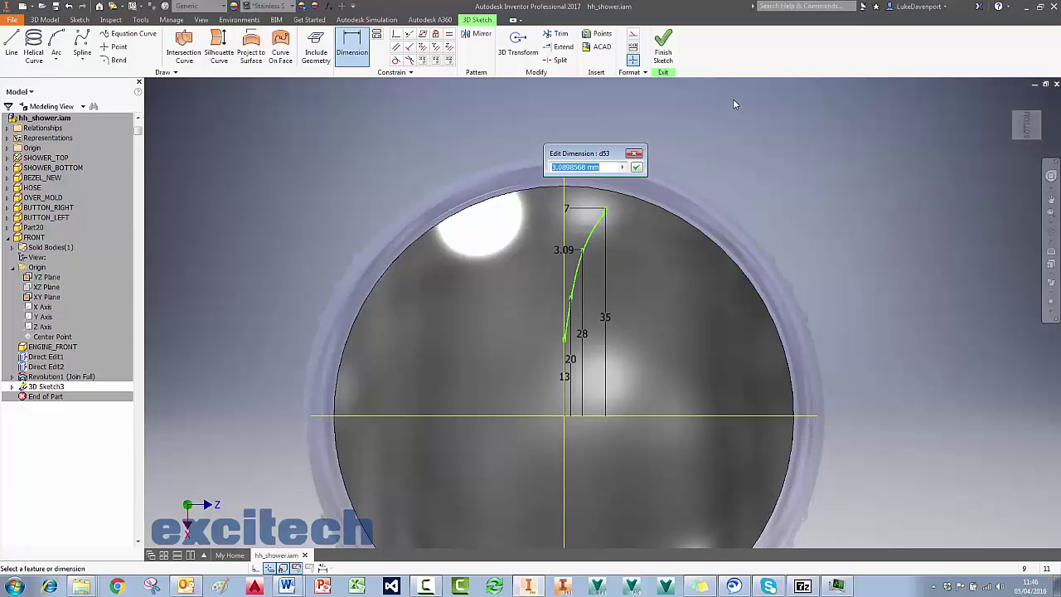
pyautogui.write('5')
pyautogui.press('Return')
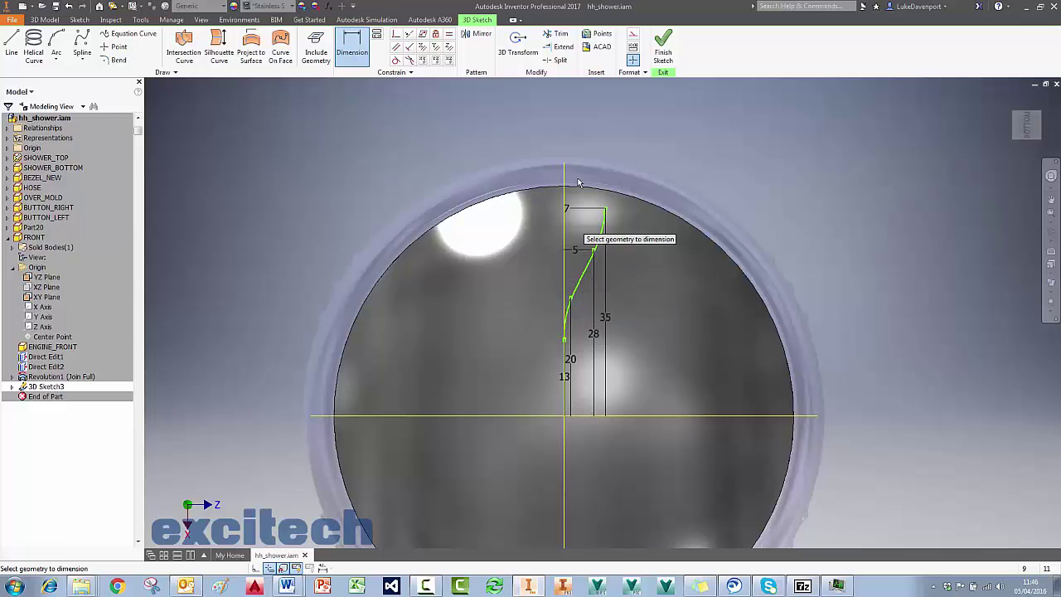
# Dimension the curve's second point from the YZ plane and set the distance to 2 mm
pyautogui.click(570, 297)
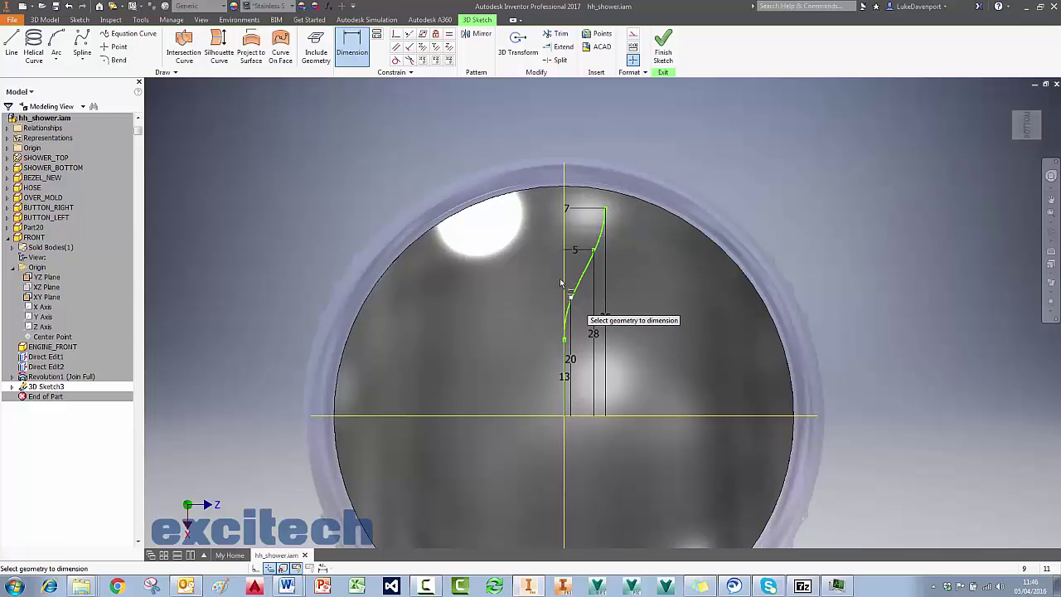
pyautogui.click(564, 176)
pyautogui.click(585, 112)
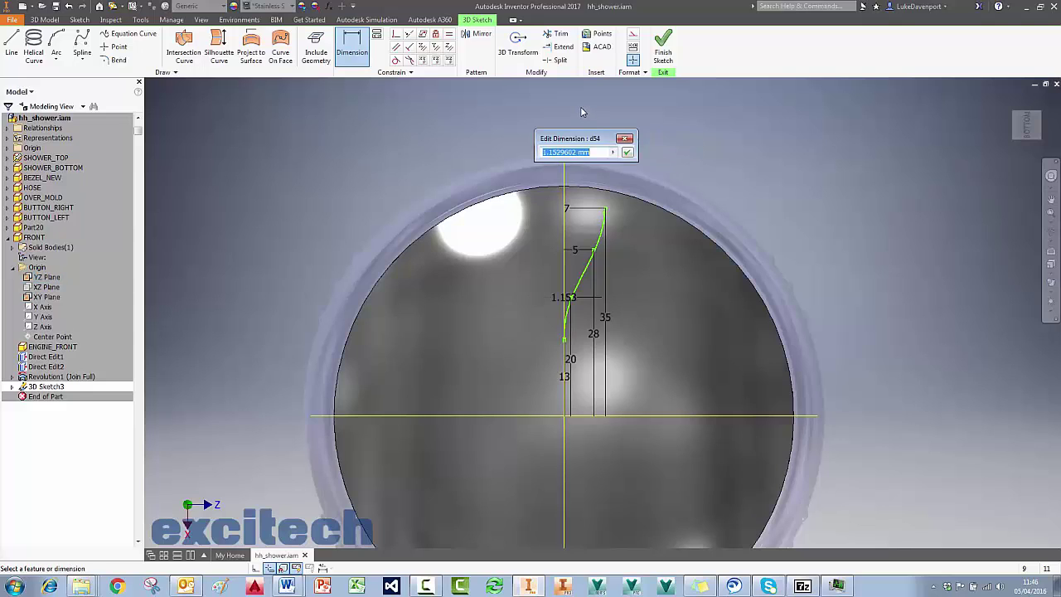
pyautogui.press('Return')
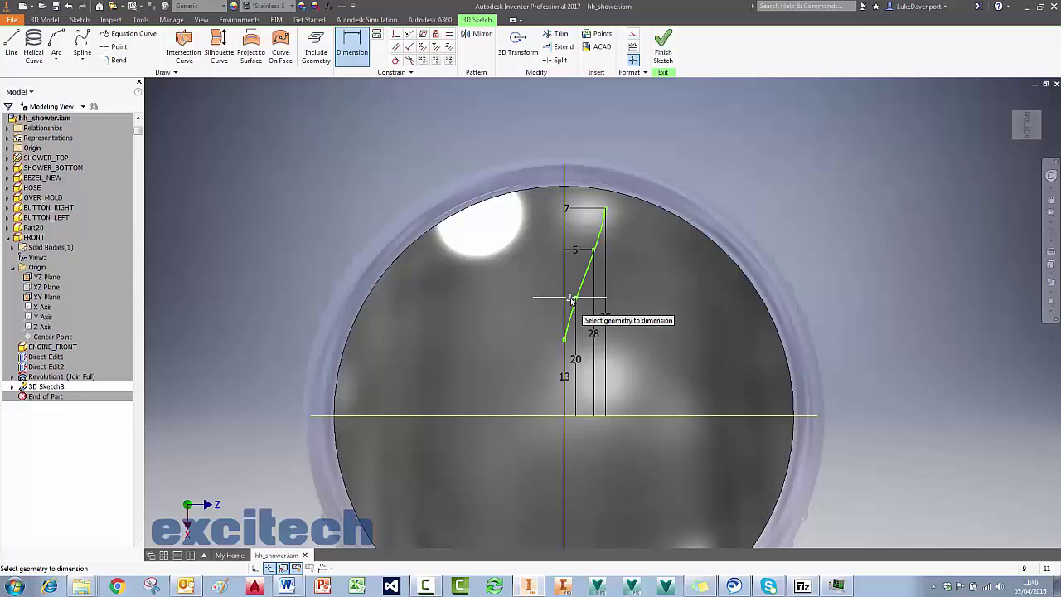
# Change the second point's distance from the YZ plane to 0 mm
pyautogui.click(567, 299)
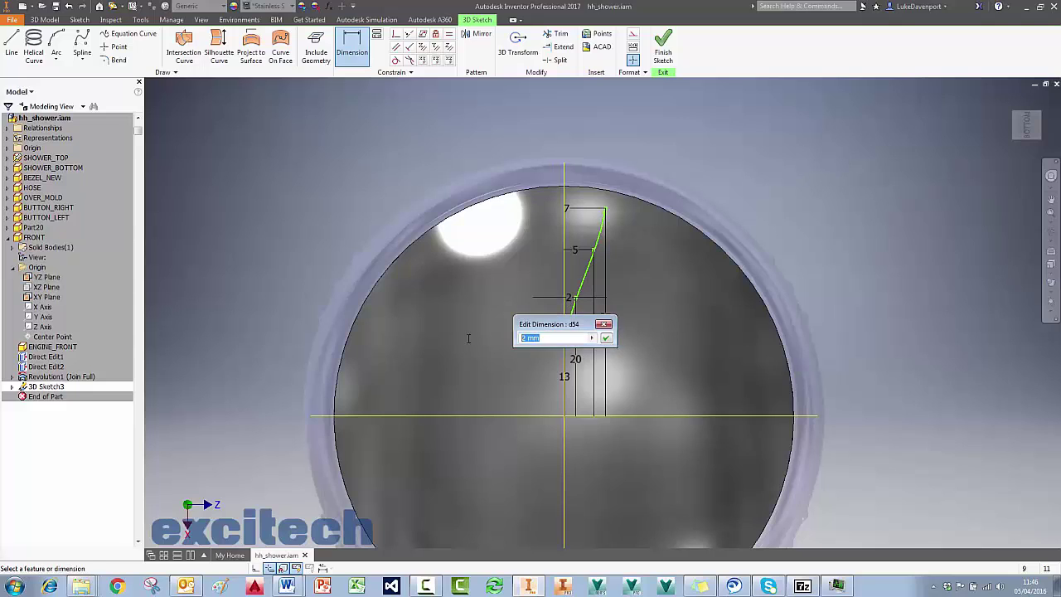
pyautogui.write('0')
pyautogui.press('Return')
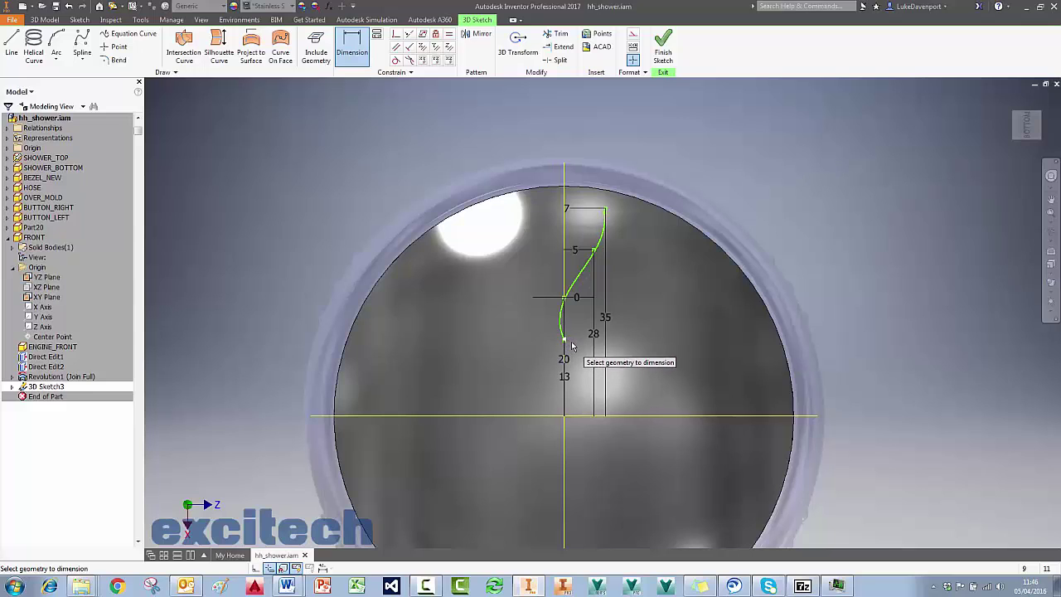
# Try to dimension the curve's innermost point from the YZ plane, then cancel the extra dimension
pyautogui.scroll(-3, 568, 343)
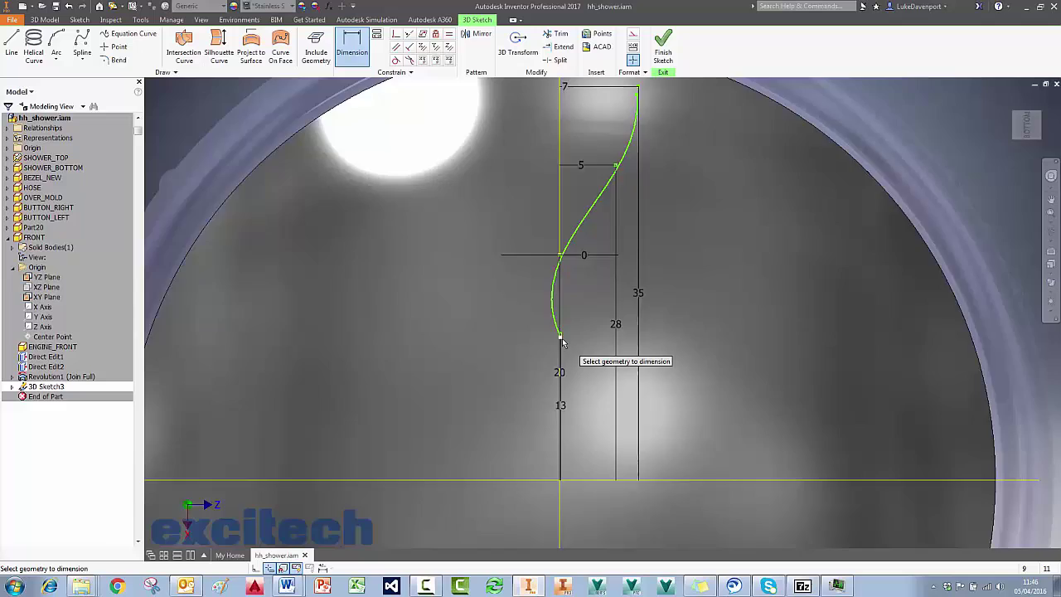
pyautogui.scroll(-4, 562, 342)
pyautogui.scroll(10, 561, 340)
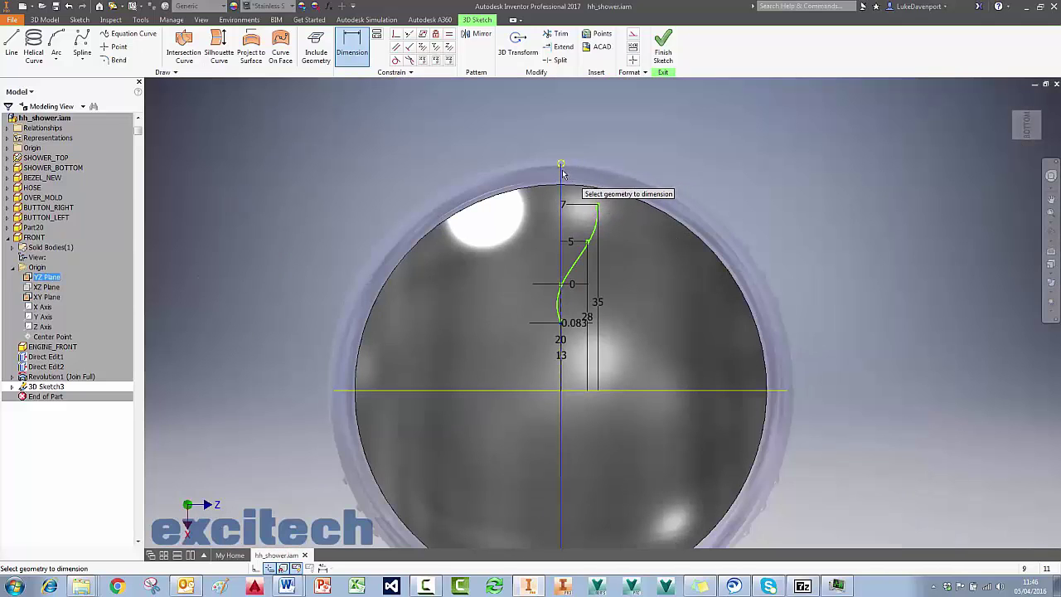
pyautogui.click(518, 132)
pyautogui.press('Escape')
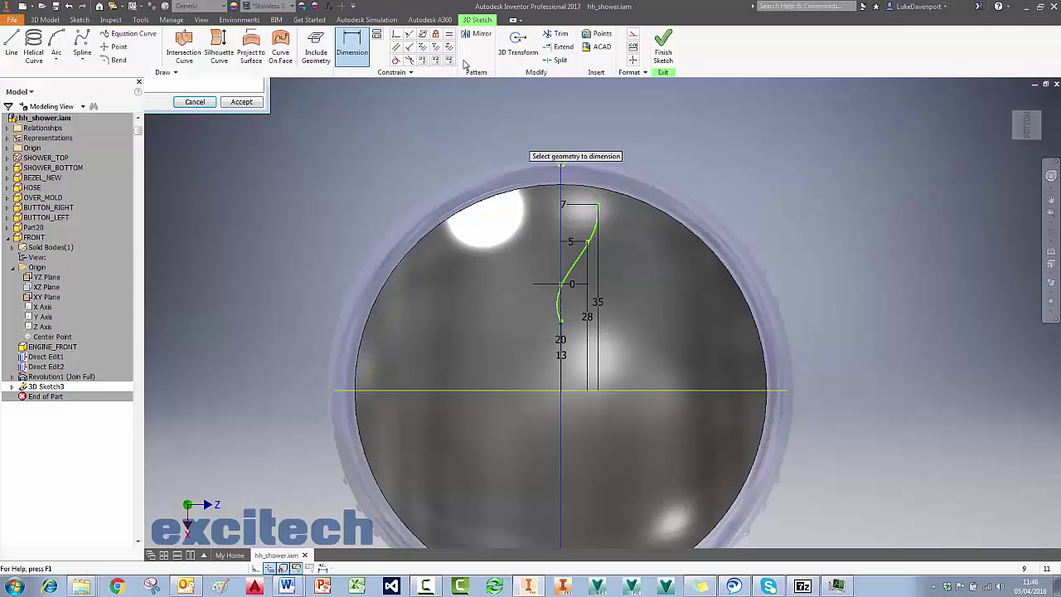
# Dimension the curve's innermost point from the YZ plane and set the distance to -3 mm
pyautogui.scroll(-8, 558, 323)
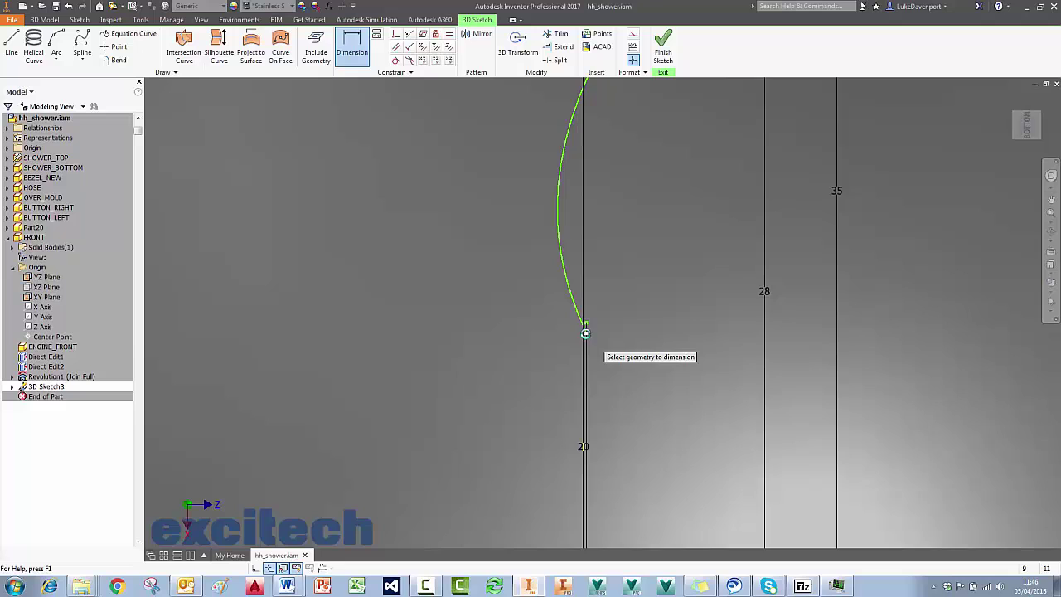
pyautogui.scroll(-2, 587, 331)
pyautogui.scroll(10, 587, 319)
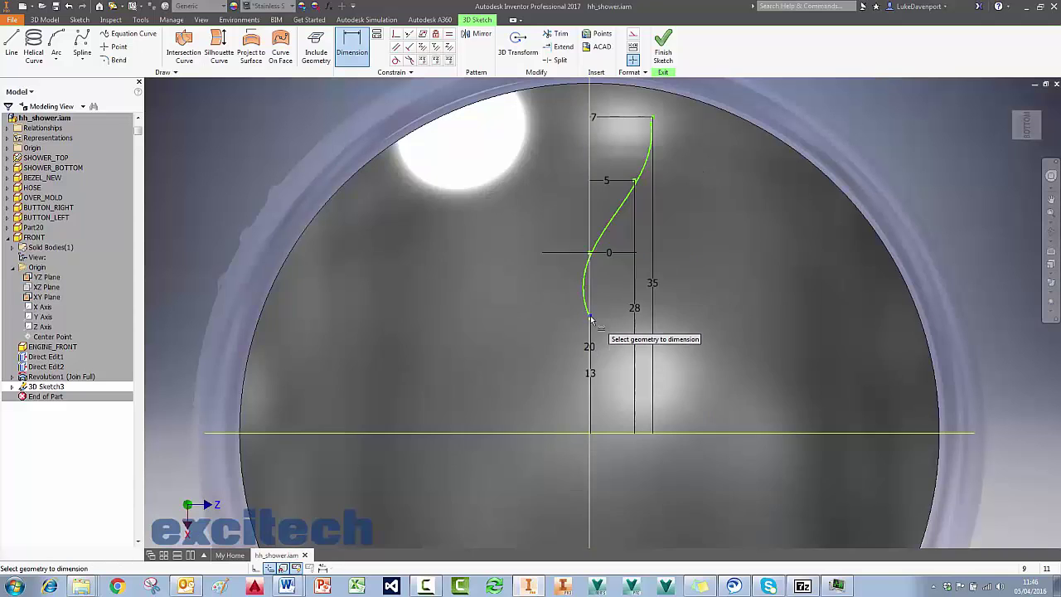
pyautogui.scroll(2, 591, 117)
pyautogui.scroll(7, 592, 116)
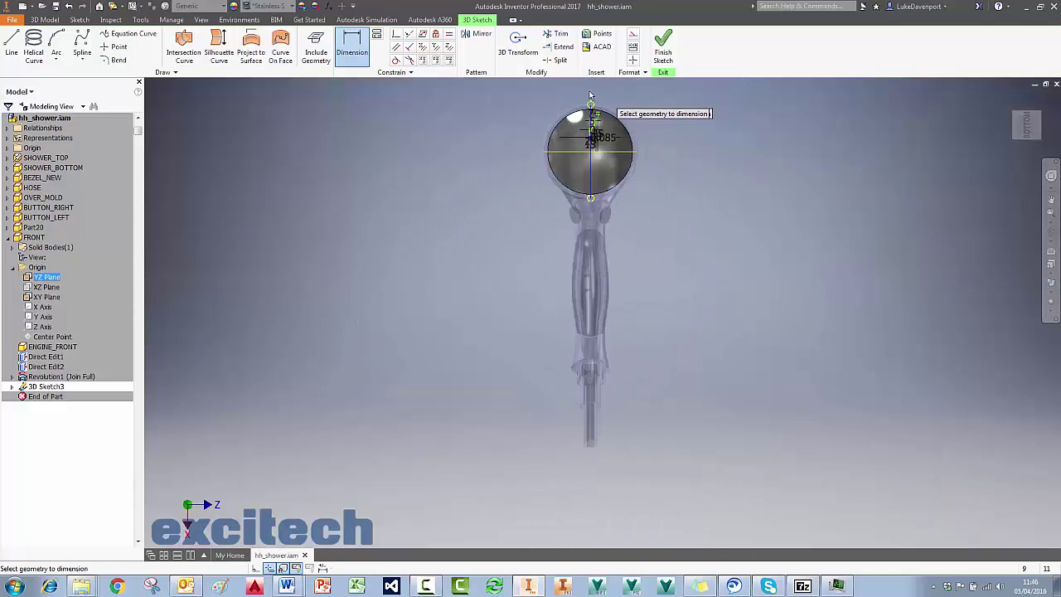
pyautogui.click(575, 88)
pyautogui.moveTo(575, 88); pyautogui.dragTo(528, 169, button='middle')
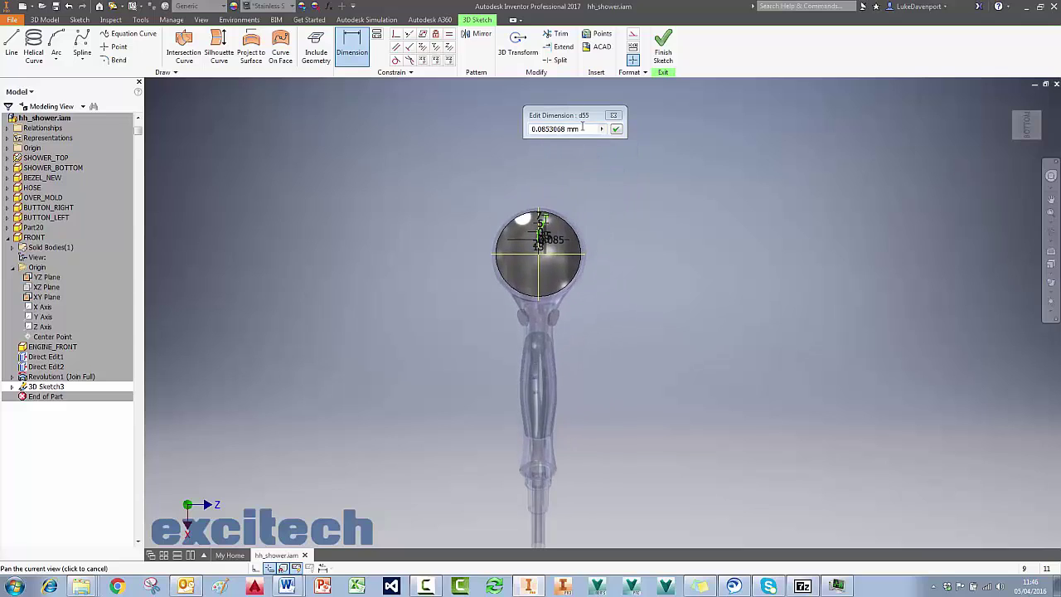
pyautogui.scroll(-10, 559, 250)
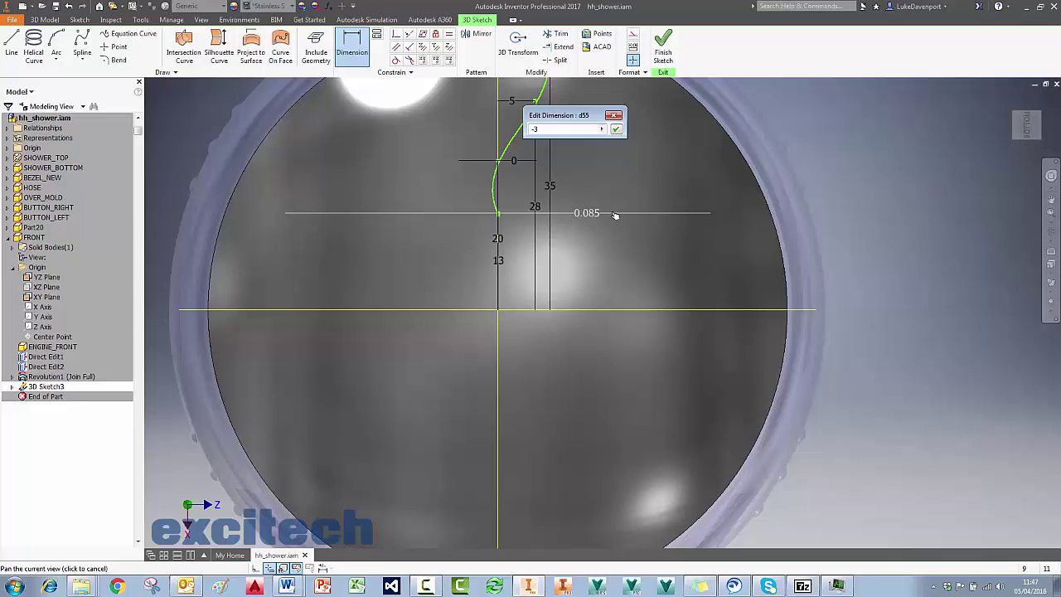
pyautogui.press('Return')
pyautogui.moveTo(787, 139); pyautogui.dragTo(781, 234, button='middle')
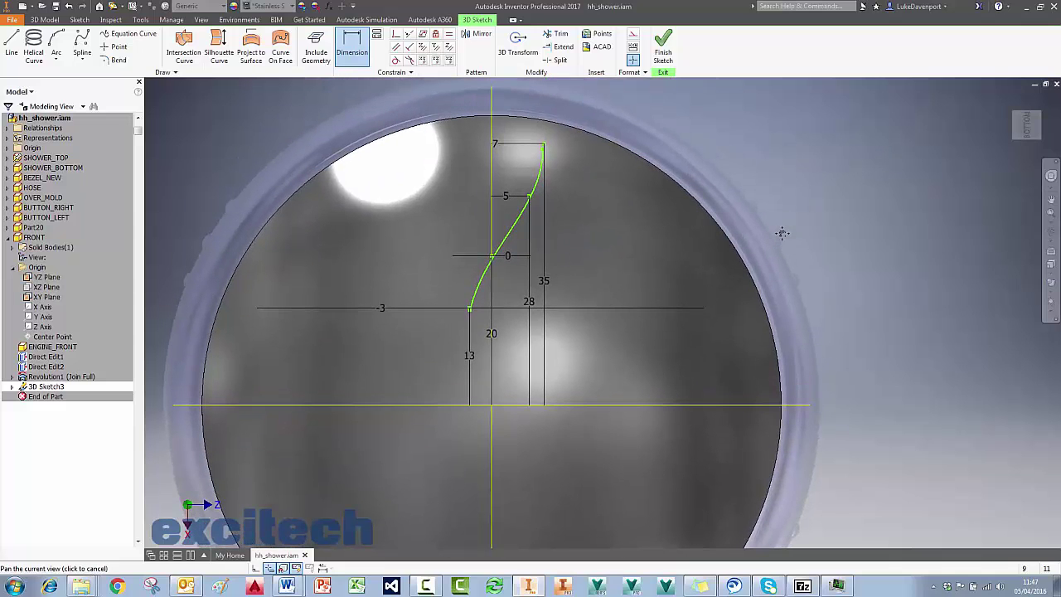
pyautogui.moveTo(815, 192); pyautogui.dragTo(849, 177, button='middle')
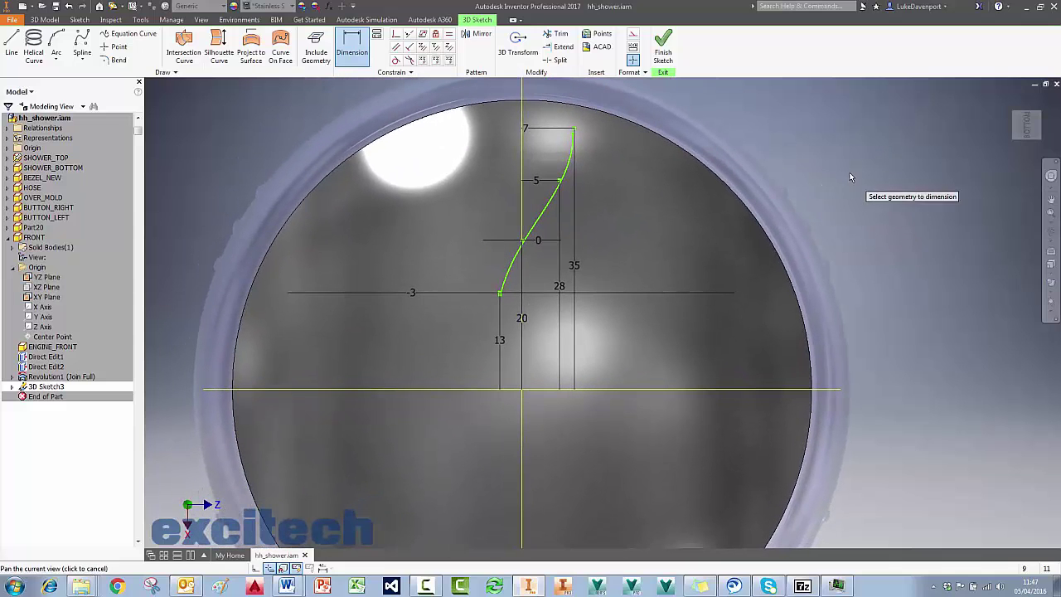
pyautogui.moveTo(827, 135); pyautogui.dragTo(835, 145, button='middle')
pyautogui.press('Escape')
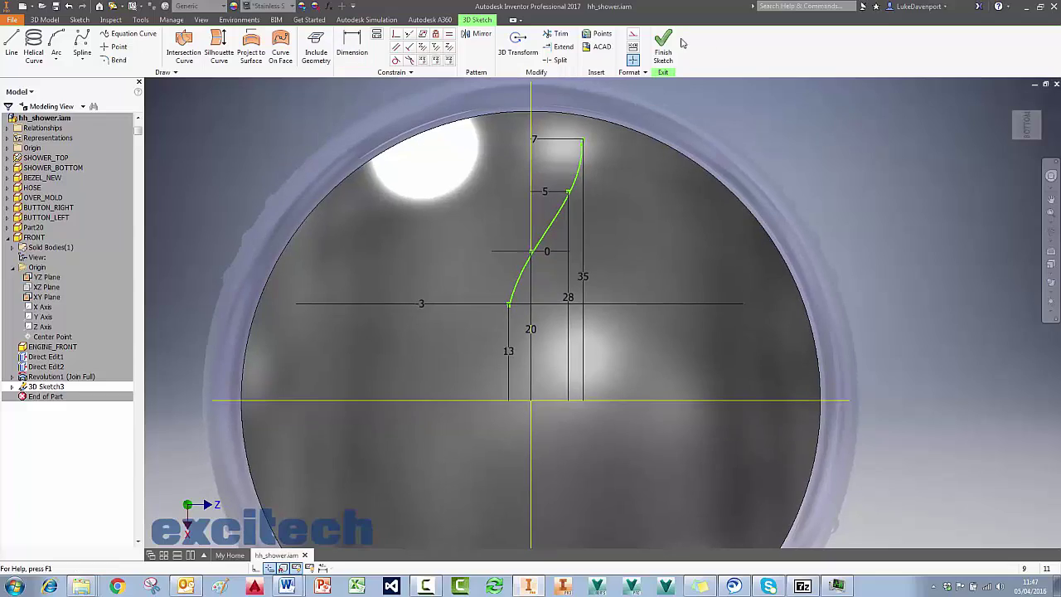
# Convert the 3D curve's sketch points to center points and finish the 3D sketch
pyautogui.press('F6')
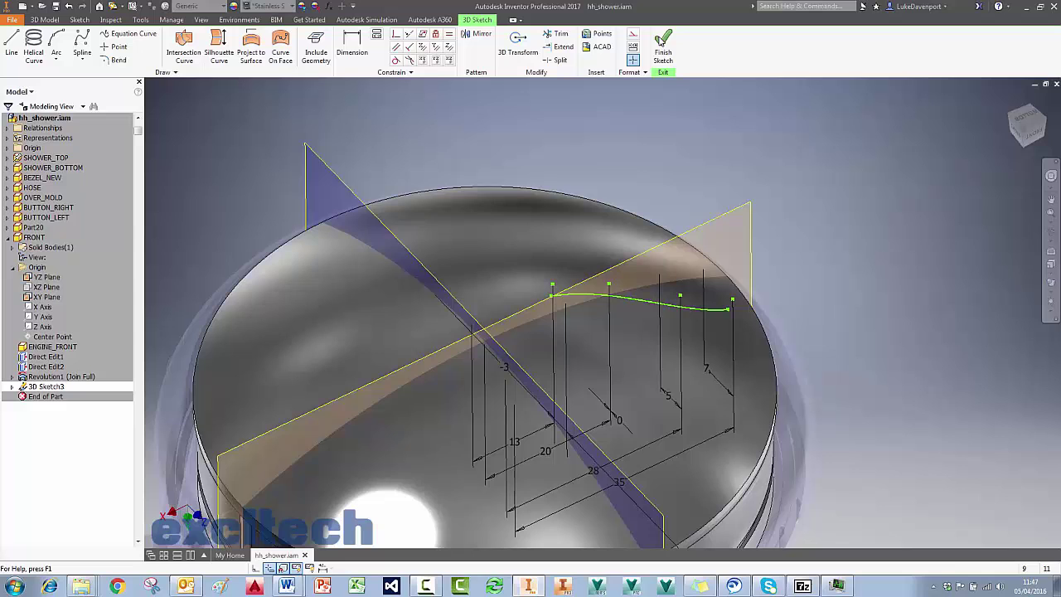
pyautogui.scroll(-2, 668, 117)
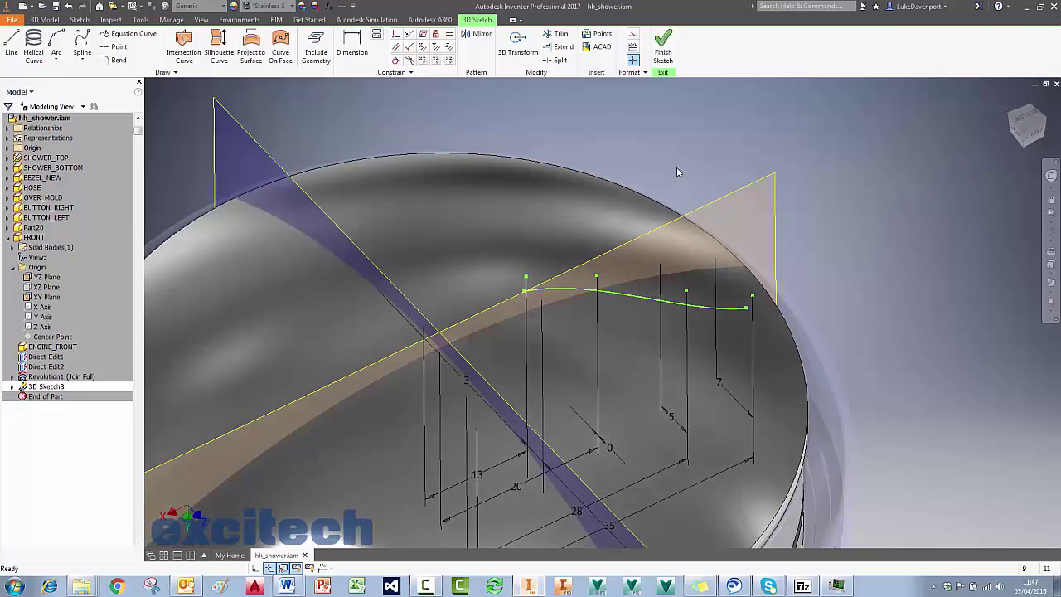
pyautogui.scroll(-1, 691, 138)
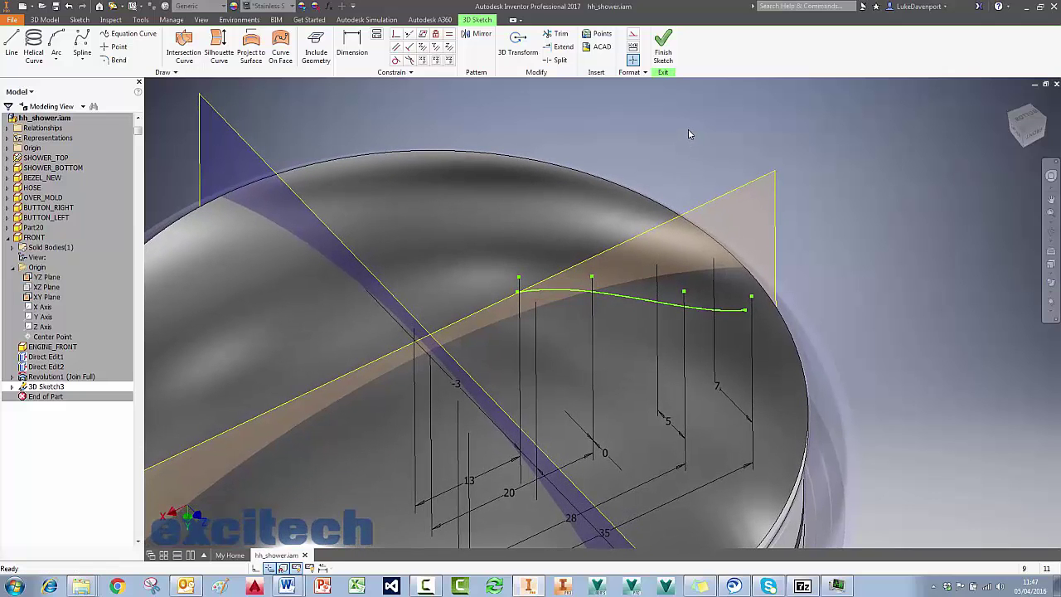
pyautogui.moveTo(687, 129); pyautogui.dragTo(688, 125, button='middle')
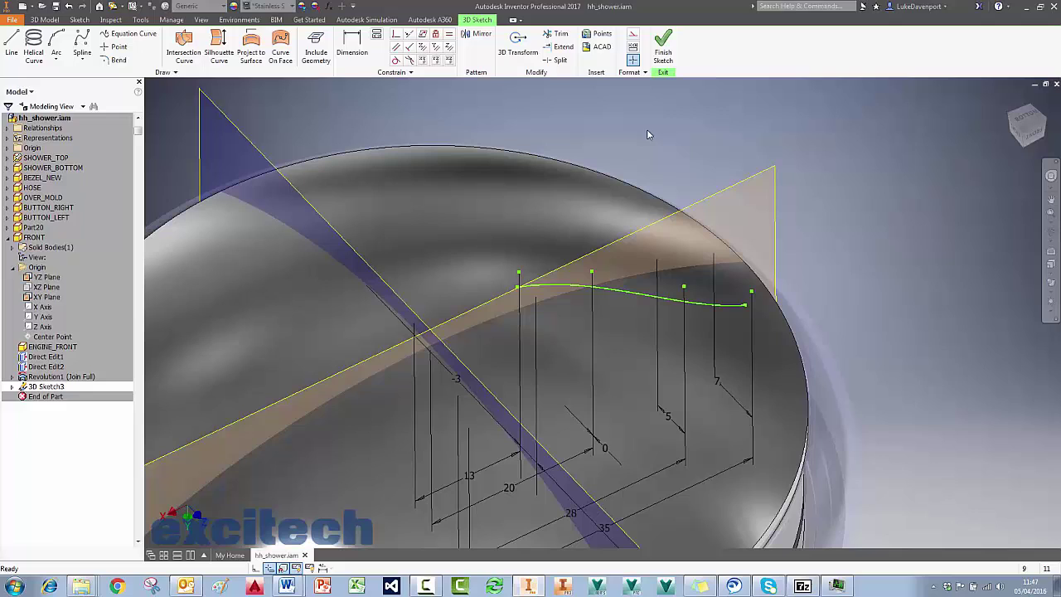
pyautogui.moveTo(452, 101)
pyautogui.mouseDown()
pyautogui.moveTo(714, 241)
pyautogui.moveTo(893, 371)
pyautogui.mouseUp()
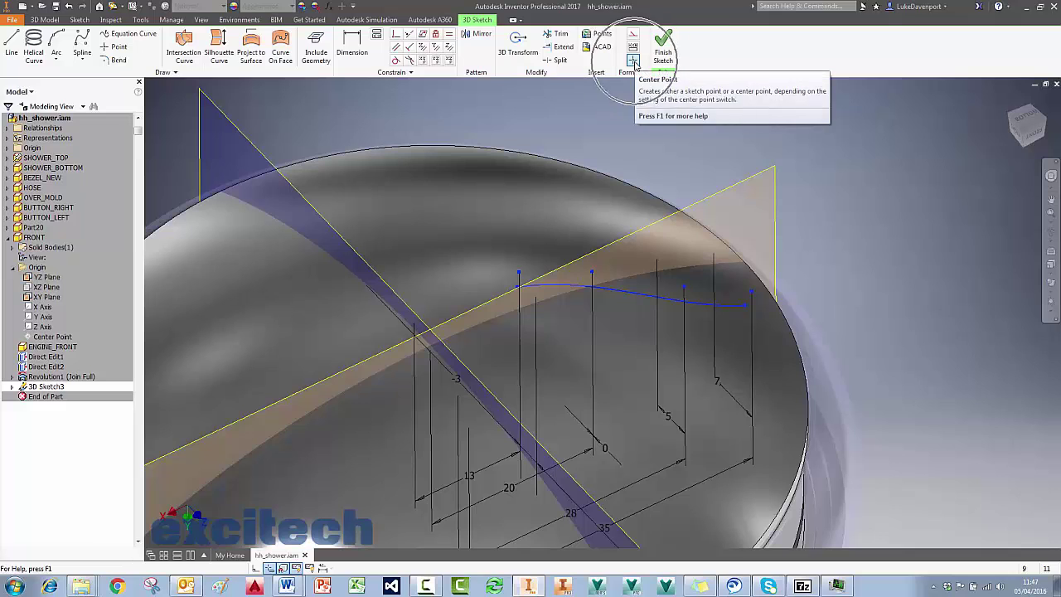
pyautogui.click(633, 62)
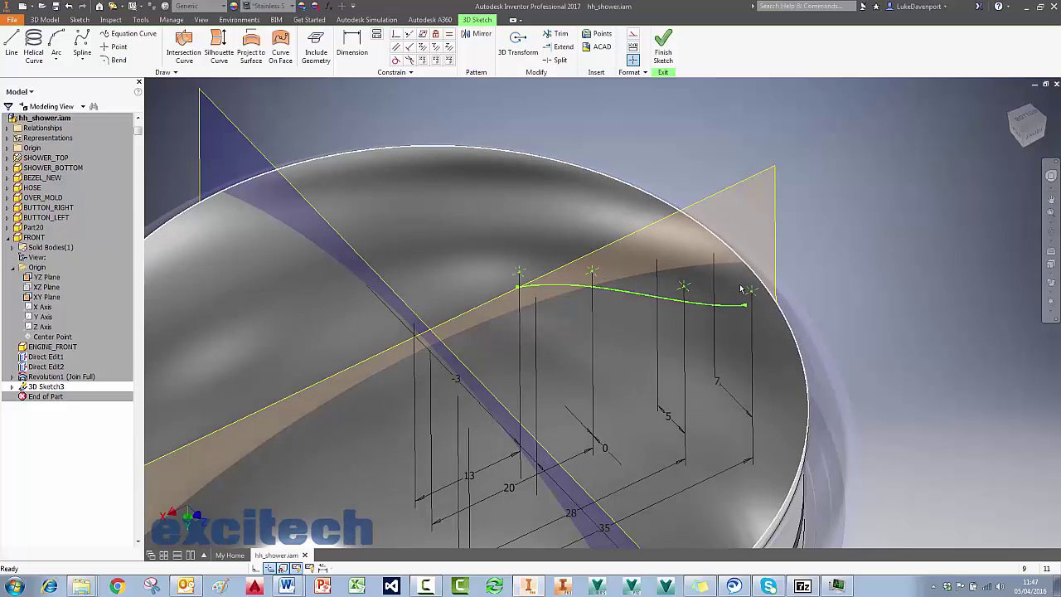
pyautogui.click(665, 52)
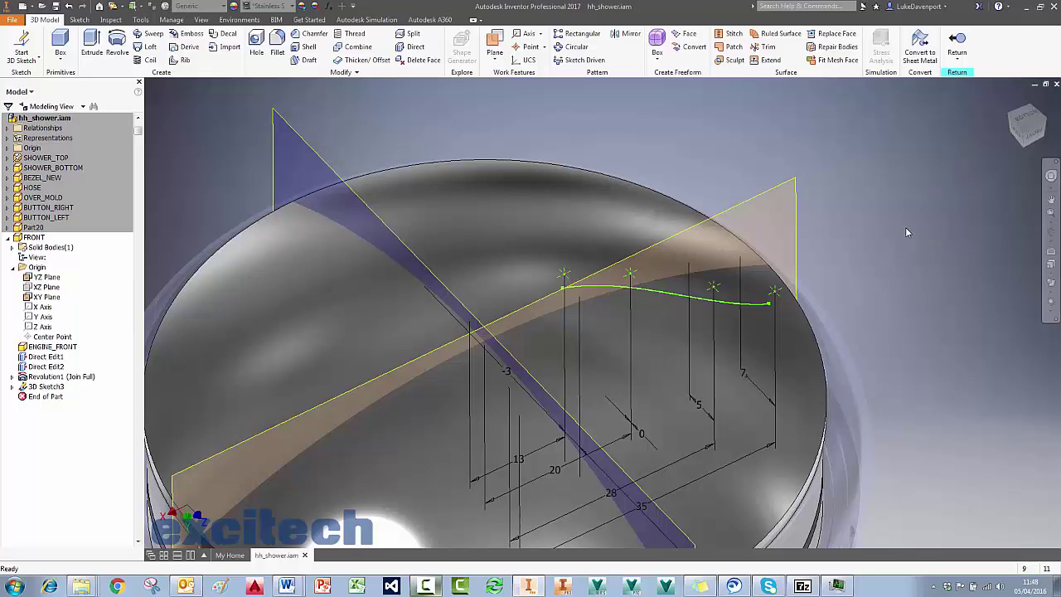
# Create a work axis through the curve's innermost center point, normal to the domed spray face
pyautogui.moveTo(905, 227); pyautogui.dragTo(909, 226, button='middle')
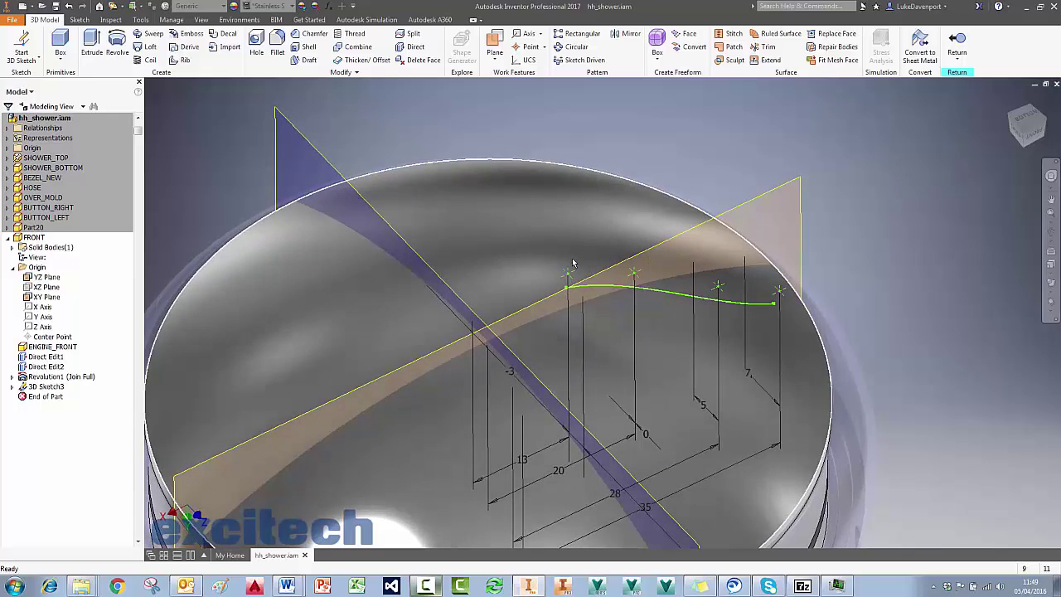
pyautogui.scroll(-2, 773, 134)
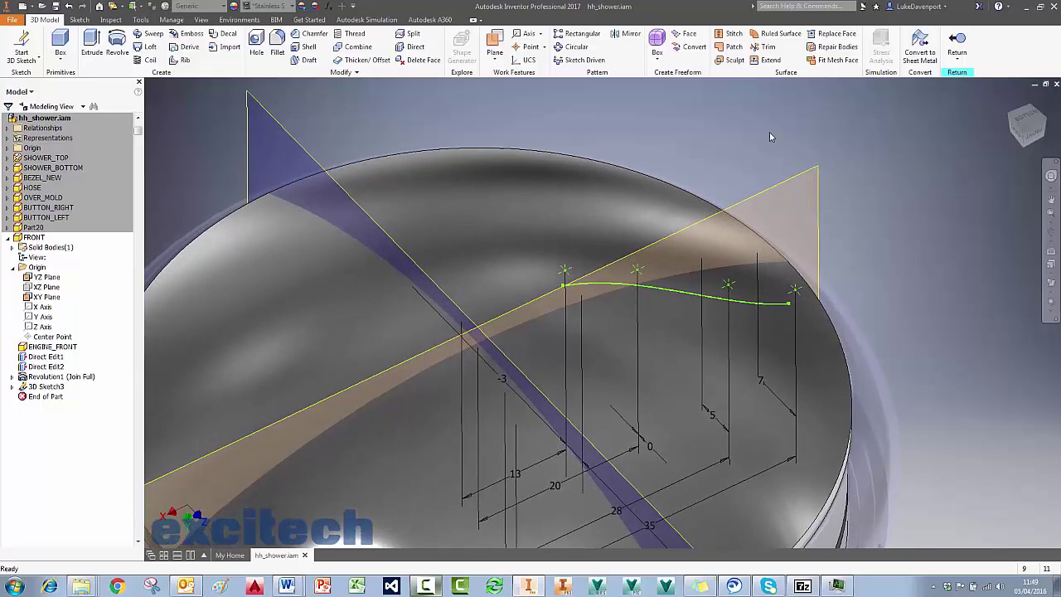
pyautogui.moveTo(769, 132); pyautogui.dragTo(779, 150, button='middle')
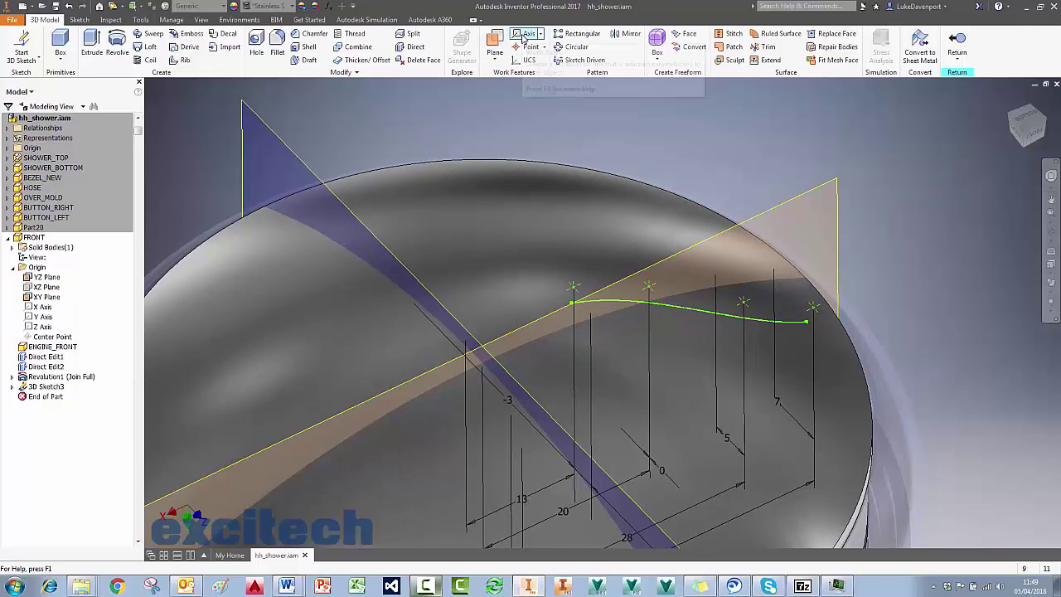
pyautogui.click(526, 34)
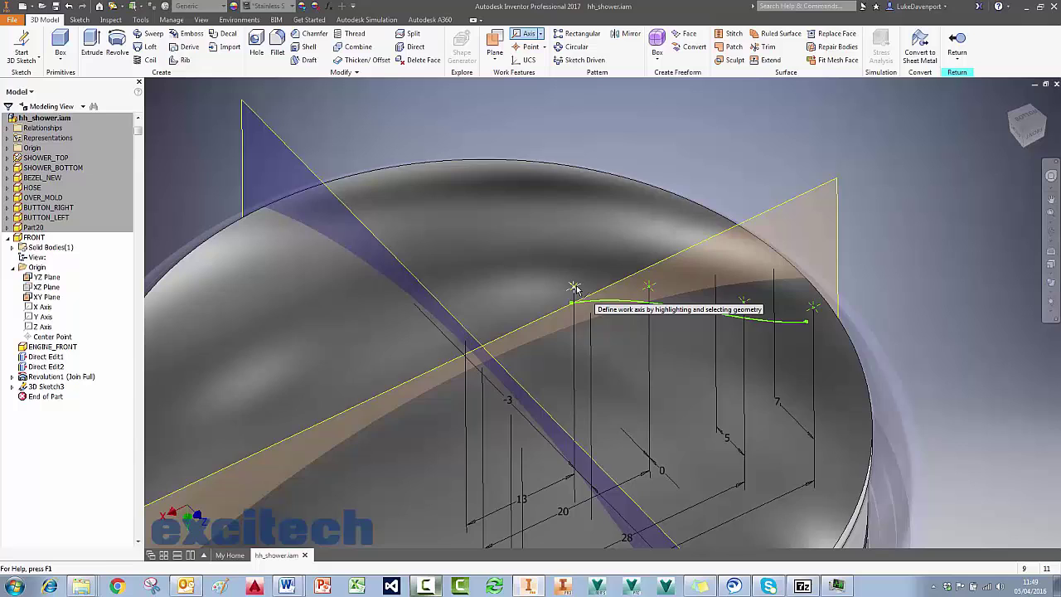
pyautogui.click(574, 288)
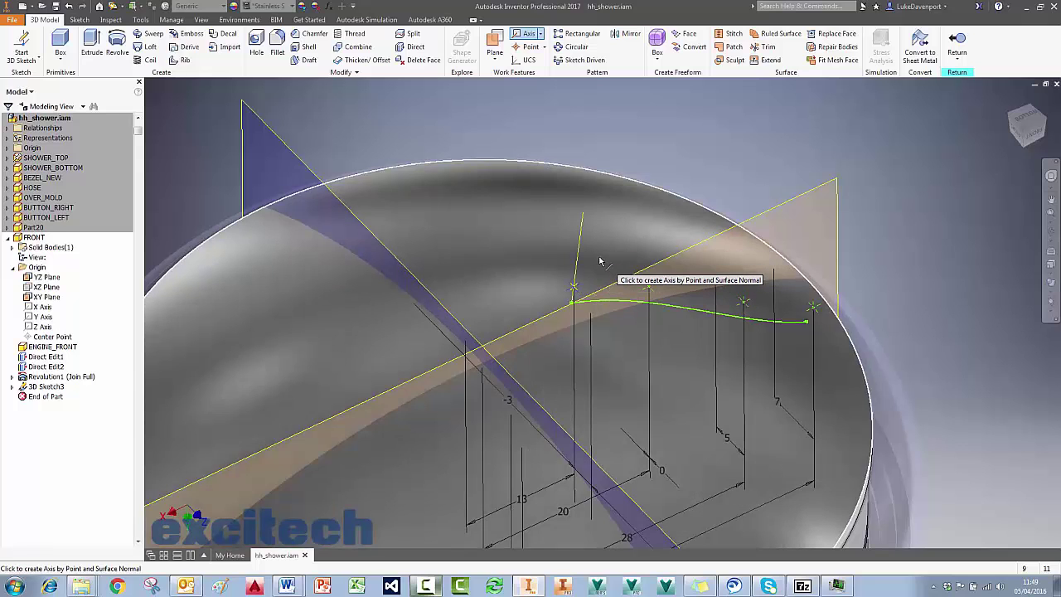
pyautogui.click(603, 263)
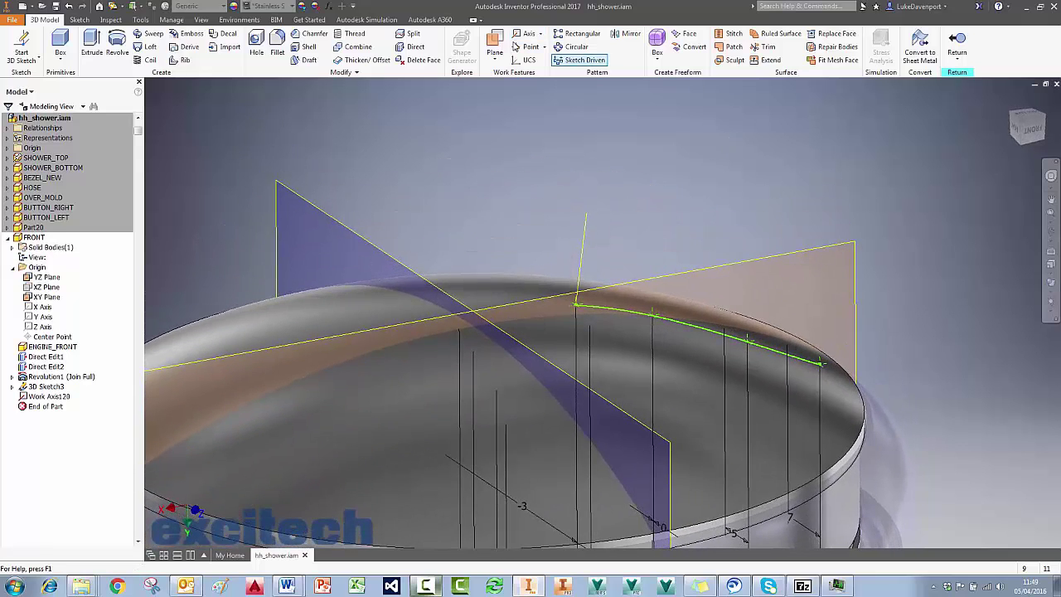
# Create a work plane perpendicular to the new work axis through the curve's innermost point
pyautogui.click(495, 40)
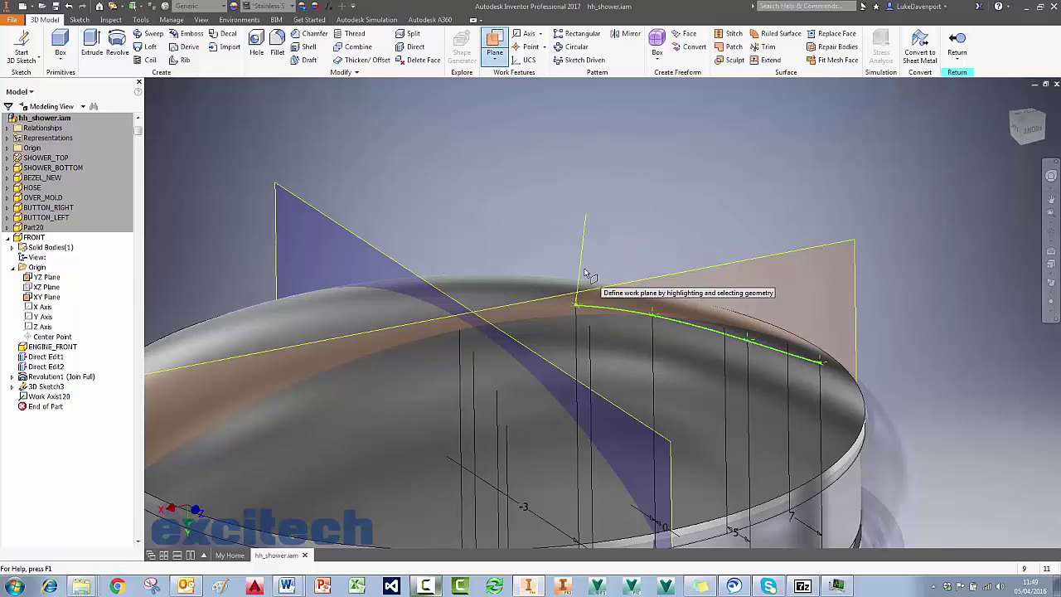
pyautogui.click(583, 272)
pyautogui.click(576, 307)
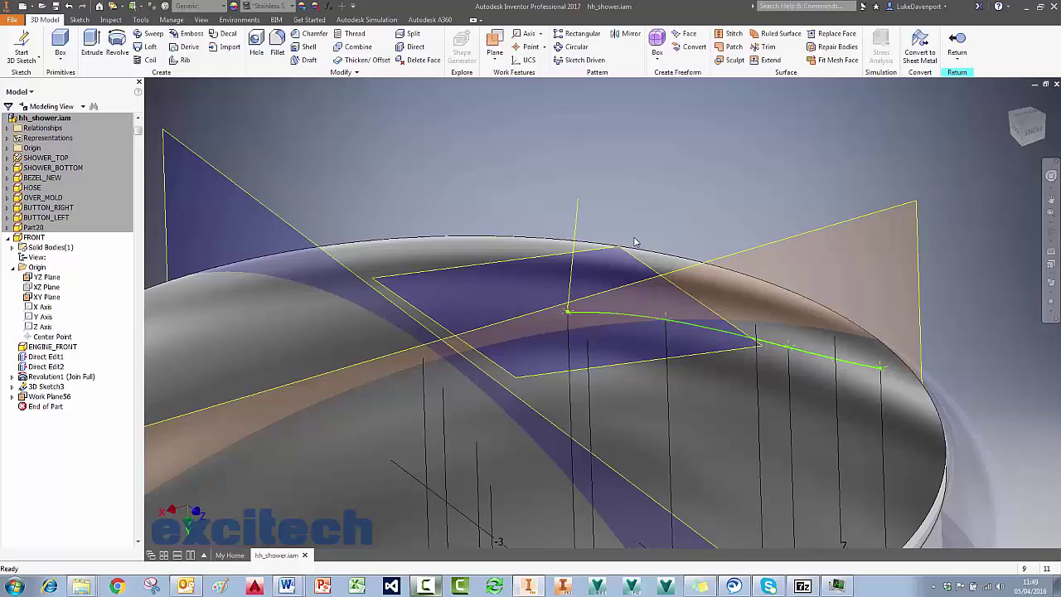
# Start a sketch on the new work plane and draw a 4 mm circle centred on the curve's innermost point
pyautogui.click(639, 244)
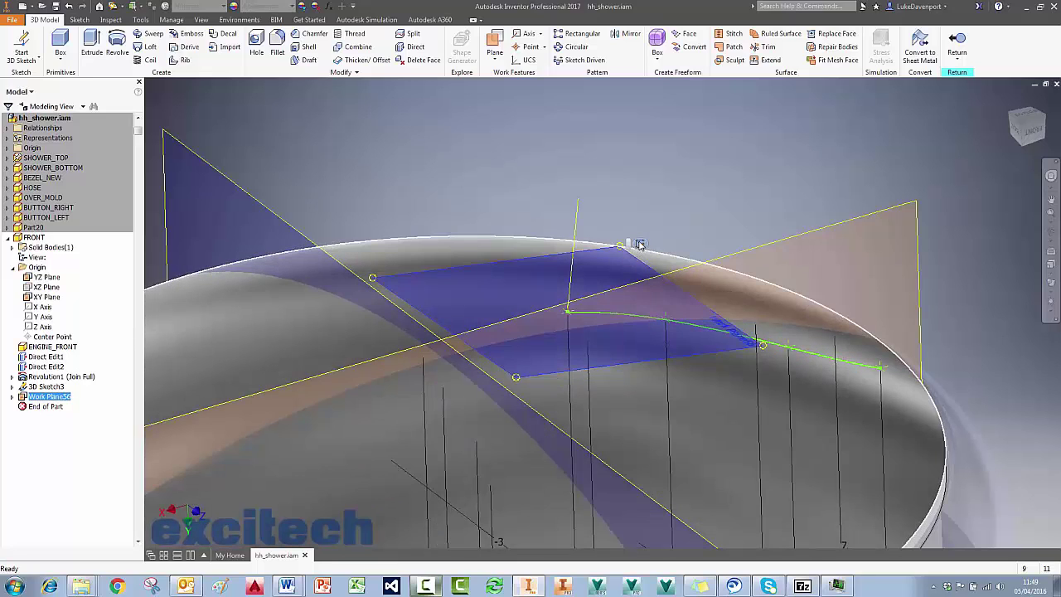
pyautogui.click(639, 243)
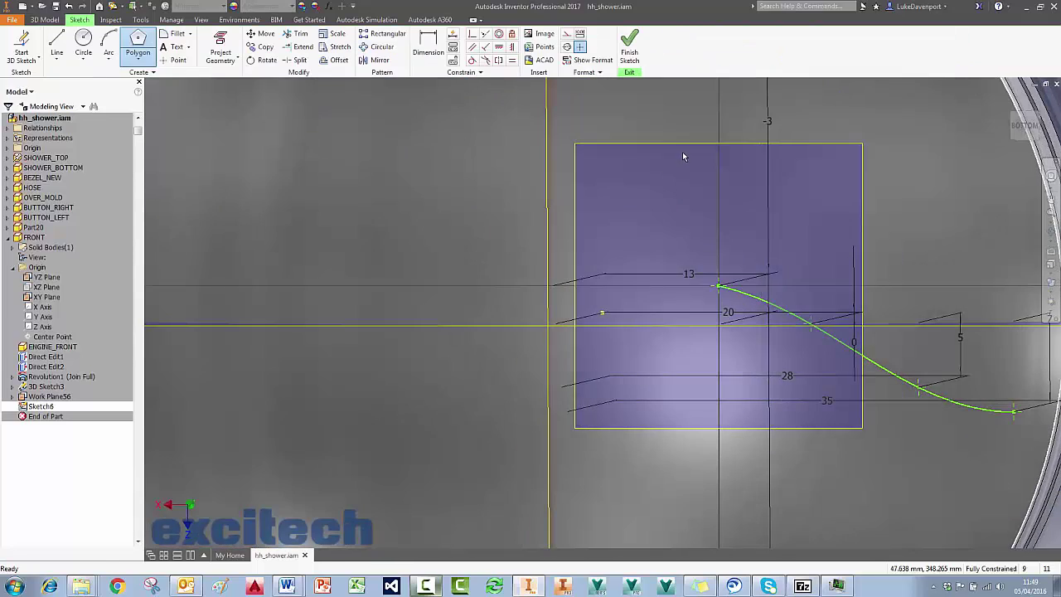
pyautogui.moveTo(508, 118); pyautogui.dragTo(427, 117, button='middle')
pyautogui.press('c')
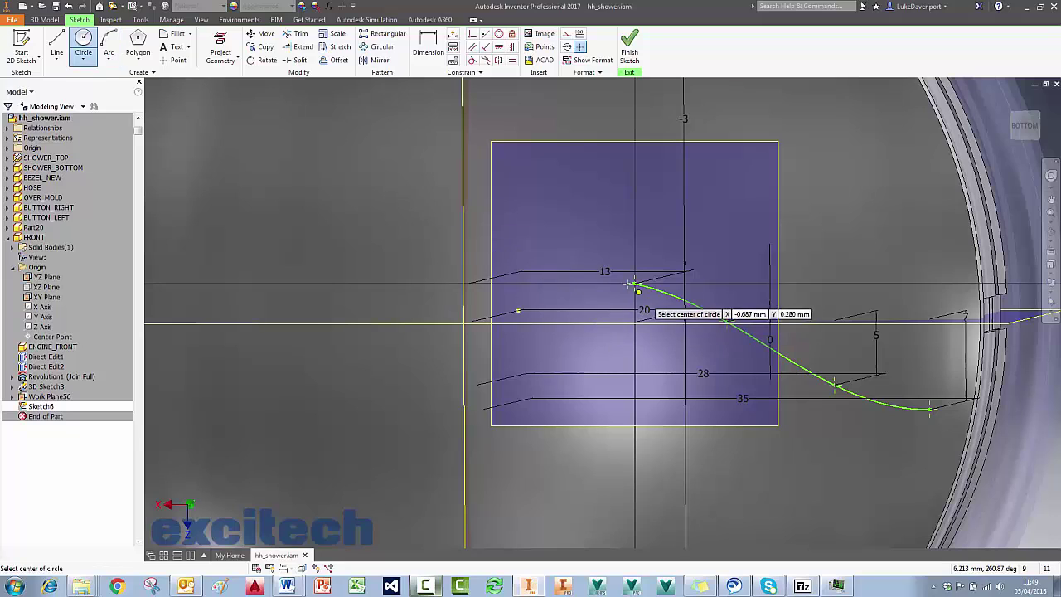
pyautogui.click(633, 284)
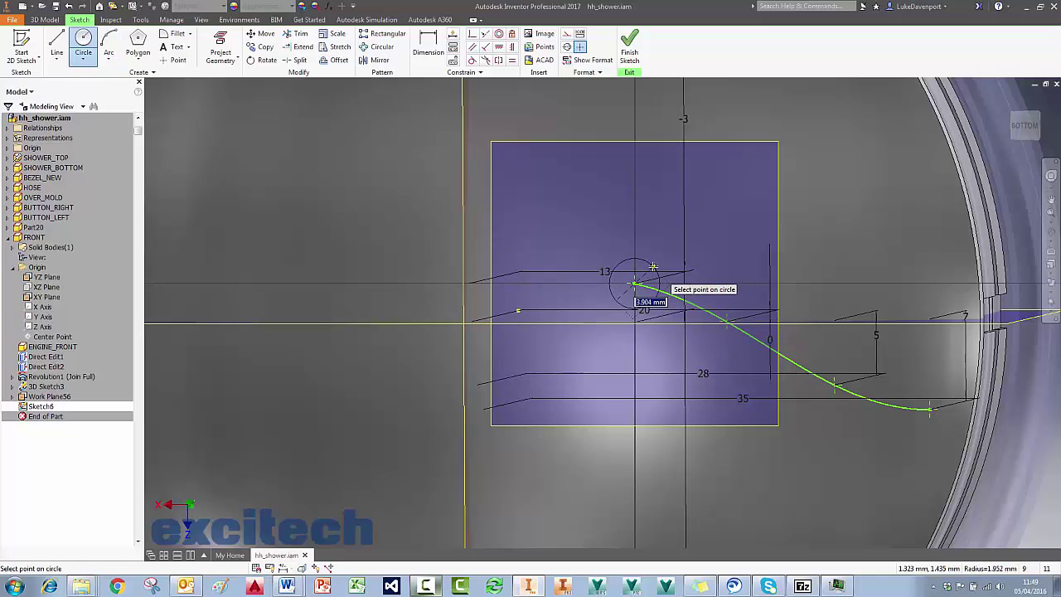
pyautogui.click(653, 266)
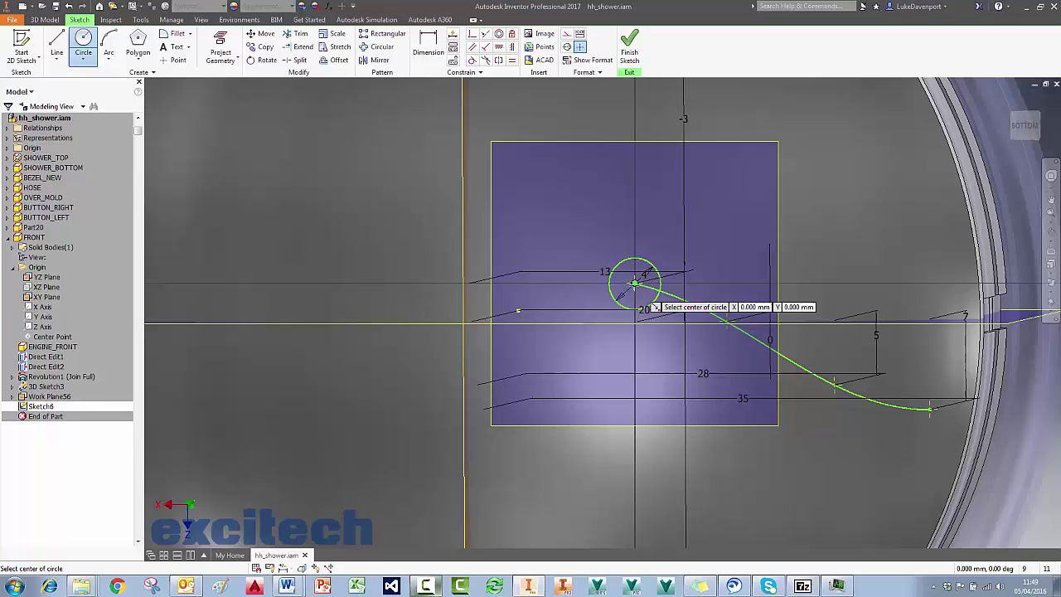
# Add a 1 mm circle concentric with the 4 mm circle and finish the sketch
pyautogui.click(634, 283)
pyautogui.write('1')
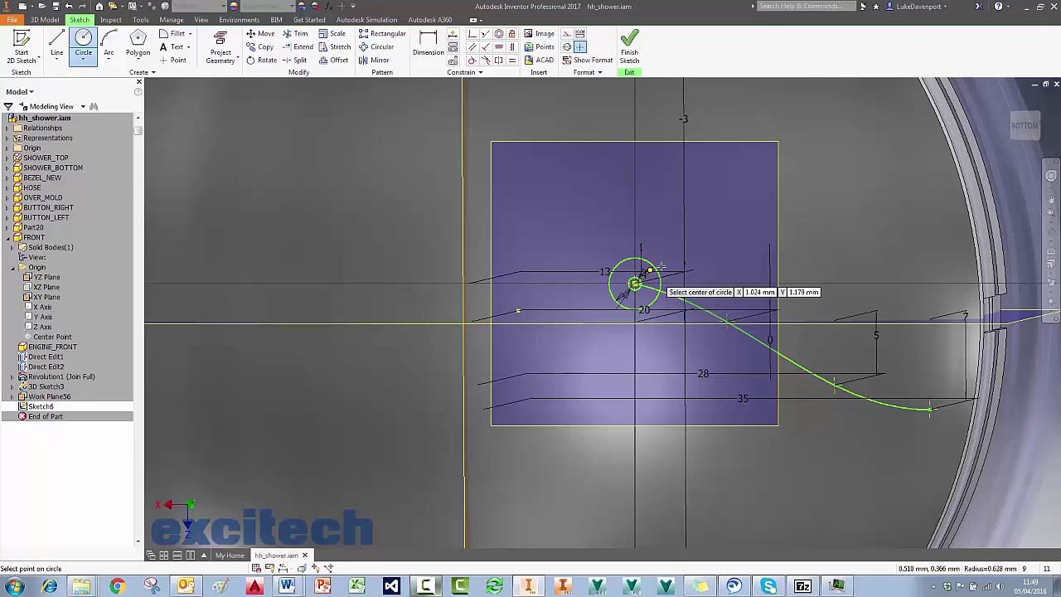
pyautogui.press('Return')
pyautogui.press('Escape')
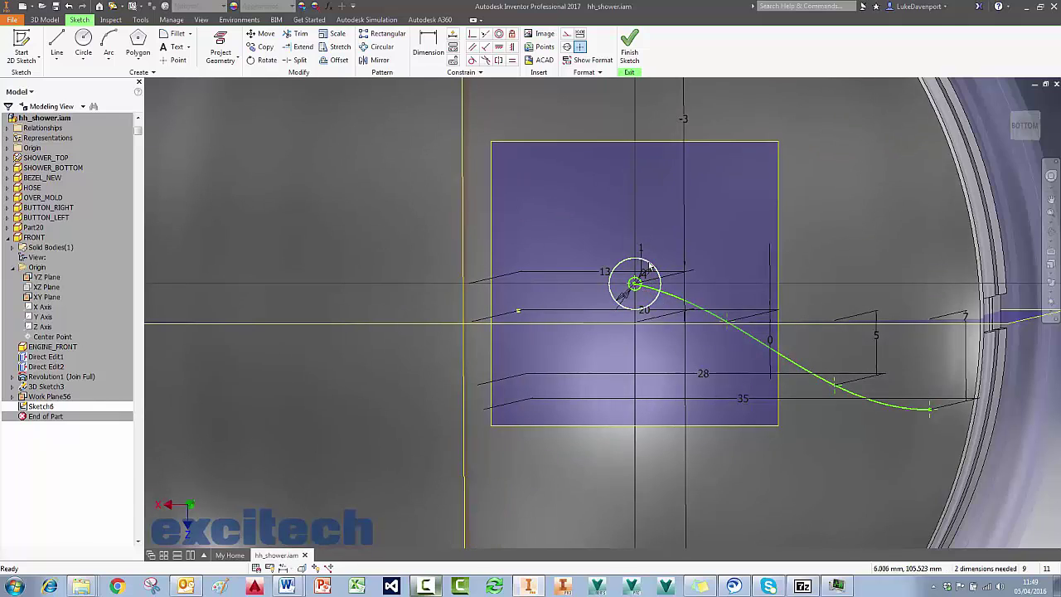
pyautogui.moveTo(653, 260); pyautogui.dragTo(649, 303)
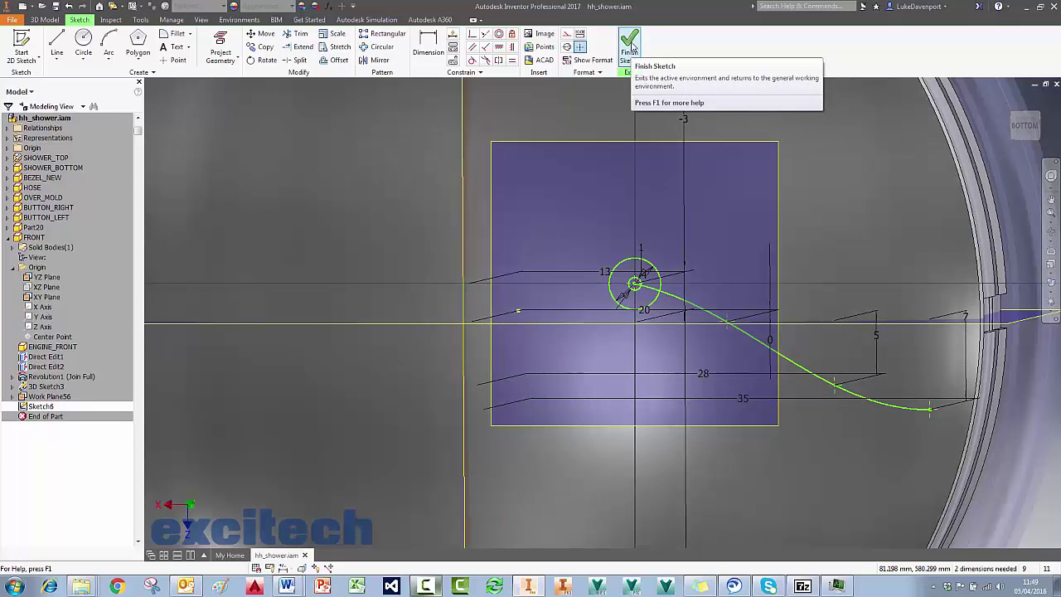
pyautogui.click(632, 55)
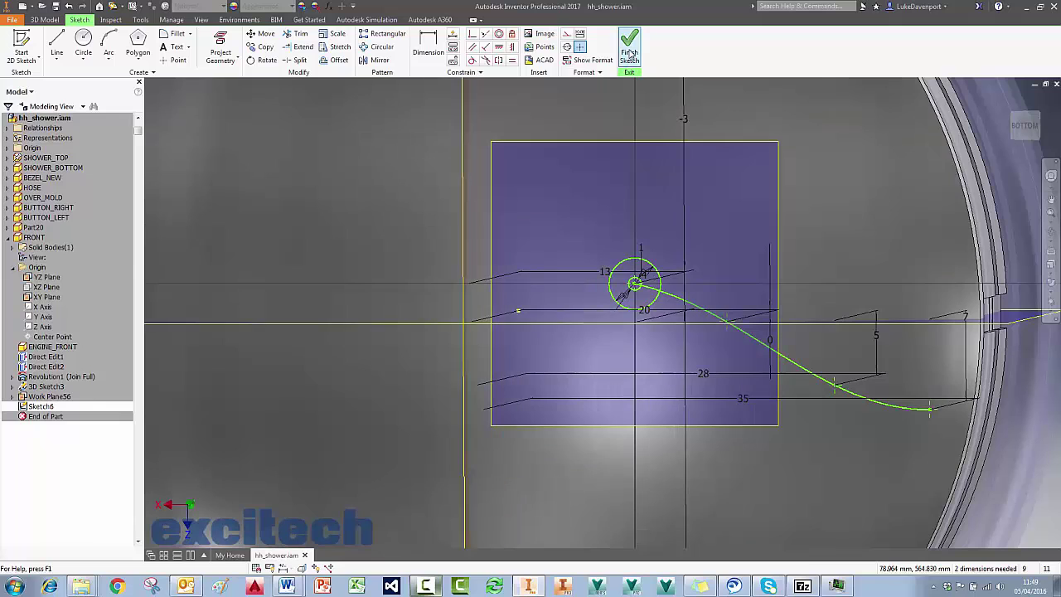
pyautogui.click(630, 55)
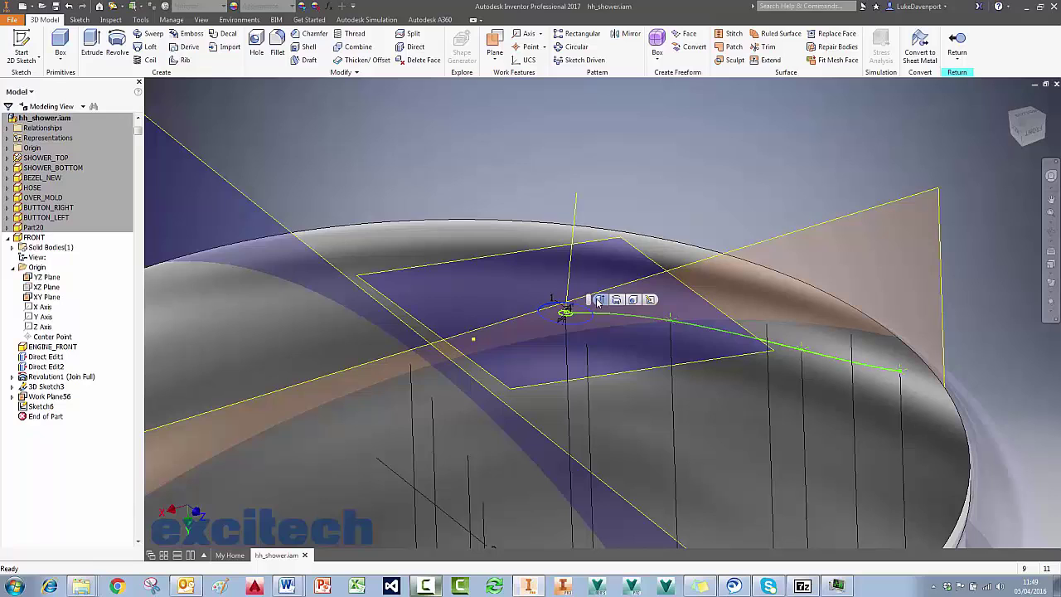
# Set up a 3 mm outward extrusion of the full 4 mm circle and make its direction asymmetric
pyautogui.click(599, 300)
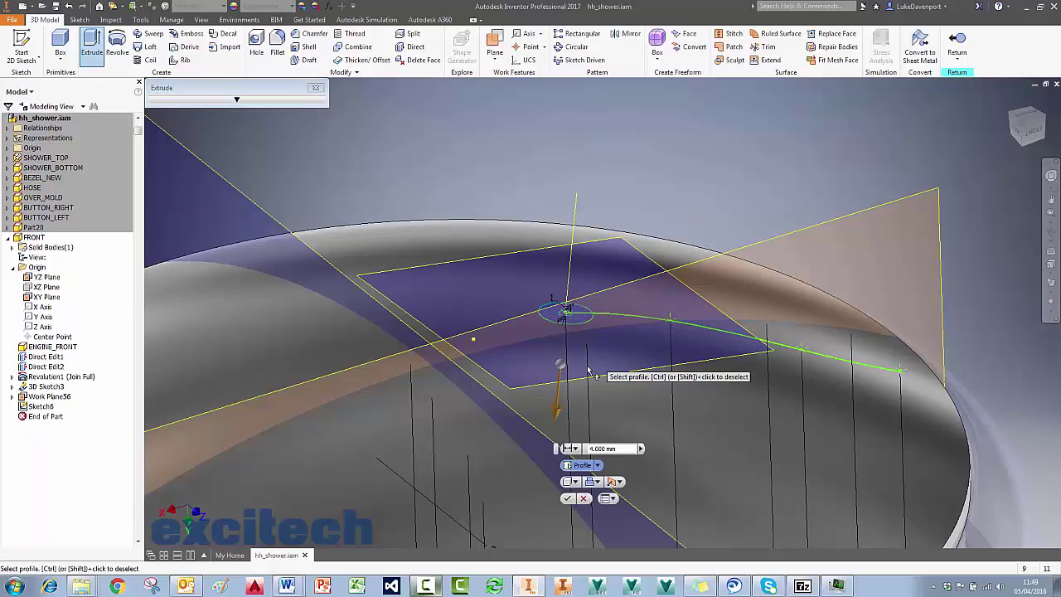
pyautogui.click(570, 312)
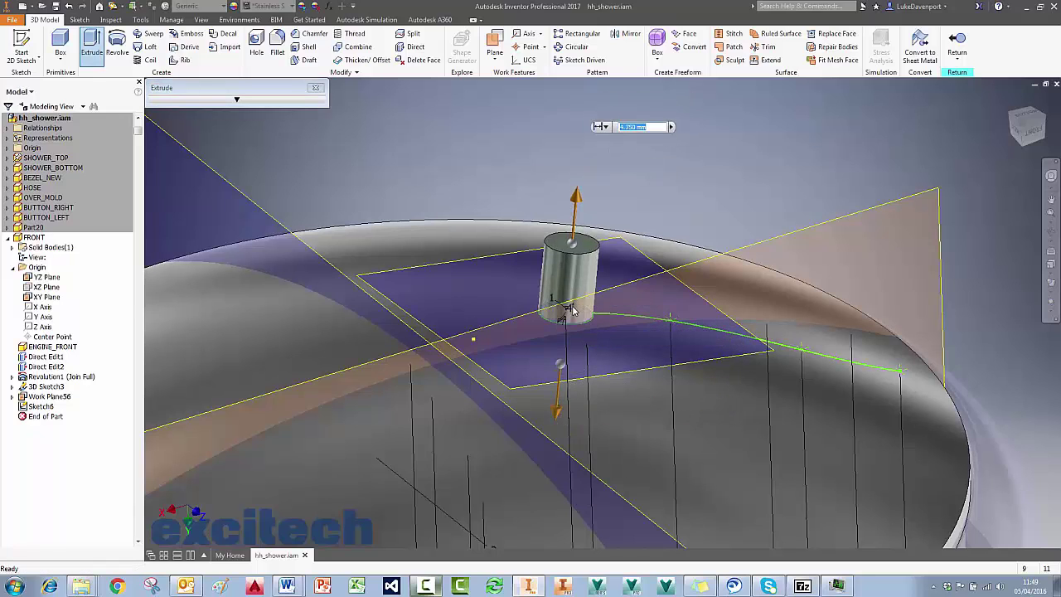
pyautogui.moveTo(573, 308); pyautogui.dragTo(569, 332)
pyautogui.scroll(-1, 605, 254)
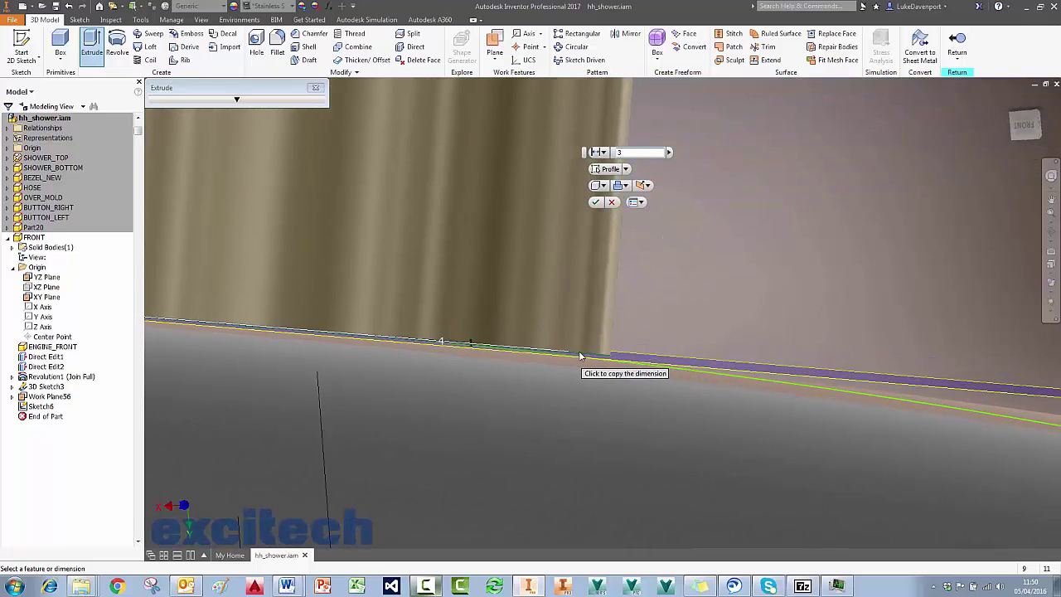
pyautogui.click(646, 185)
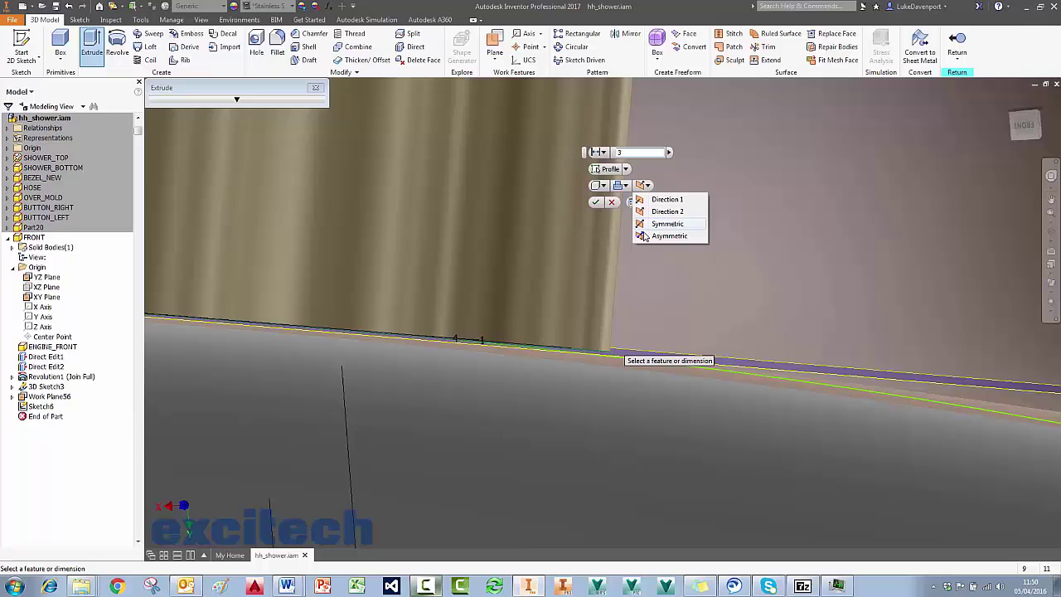
pyautogui.click(655, 236)
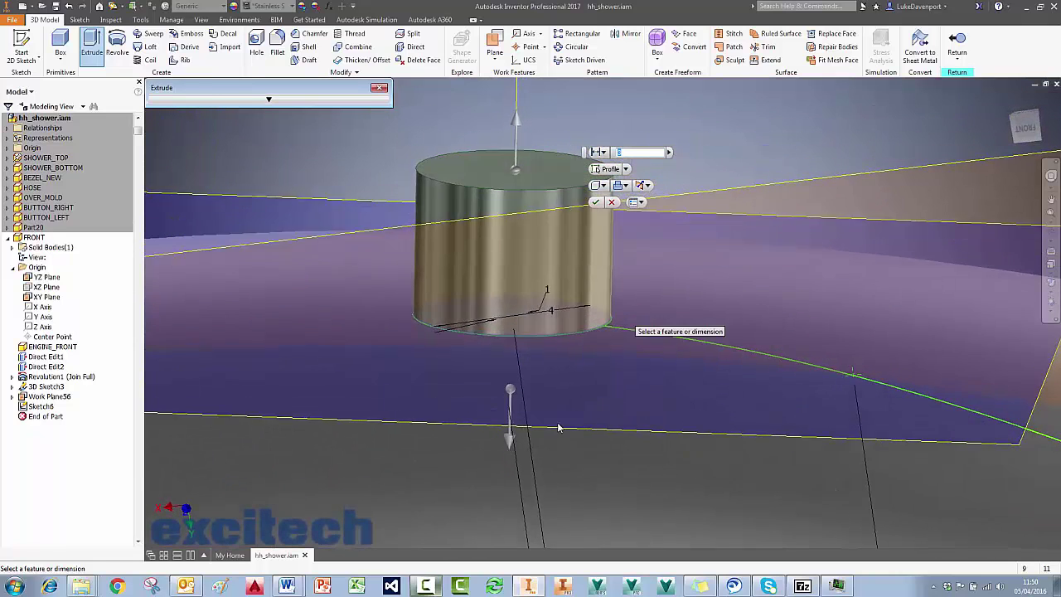
# Set the extrusion's outward taper to -25 degrees and the opposite side's taper to 25 degrees
pyautogui.click(516, 172)
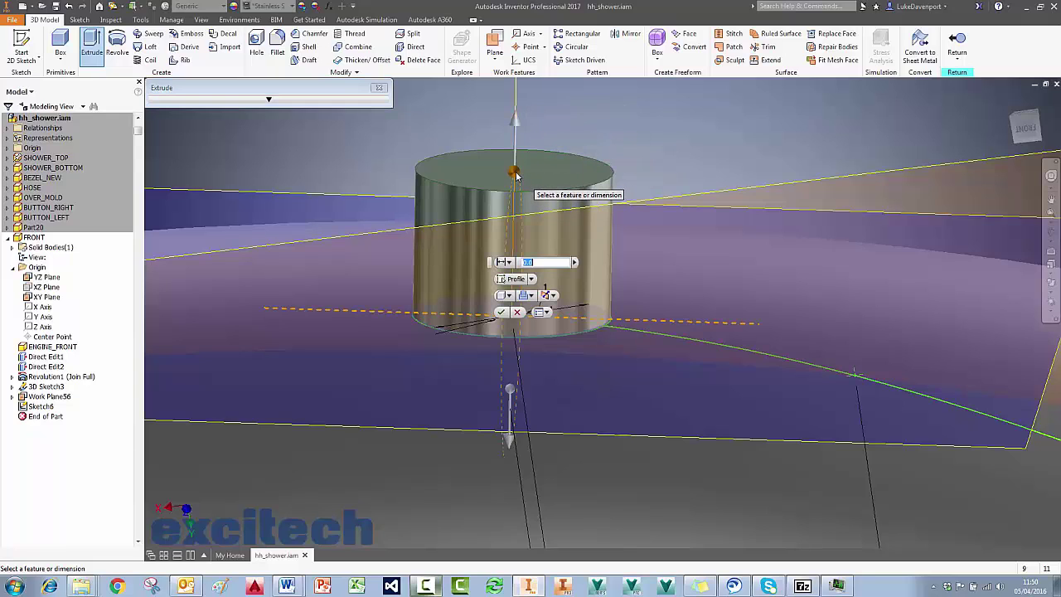
pyautogui.moveTo(515, 172); pyautogui.dragTo(519, 172)
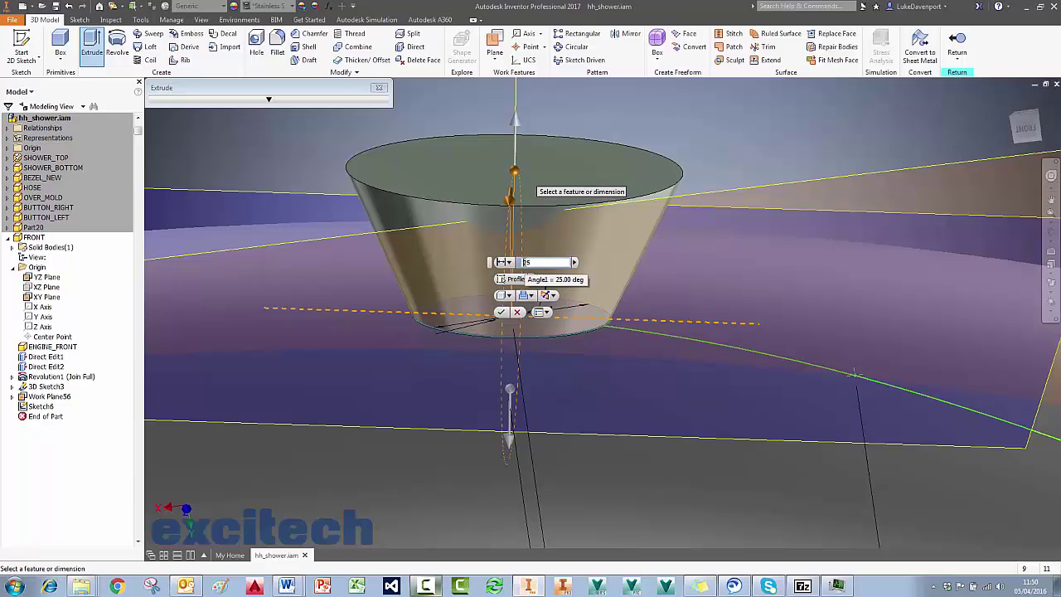
pyautogui.write('-')
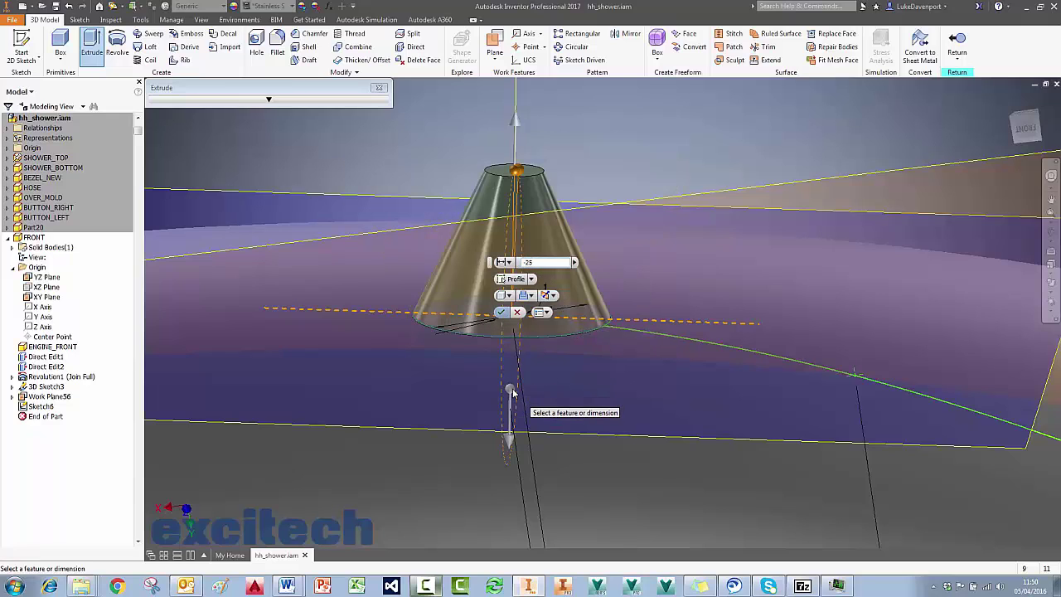
pyautogui.click(510, 391)
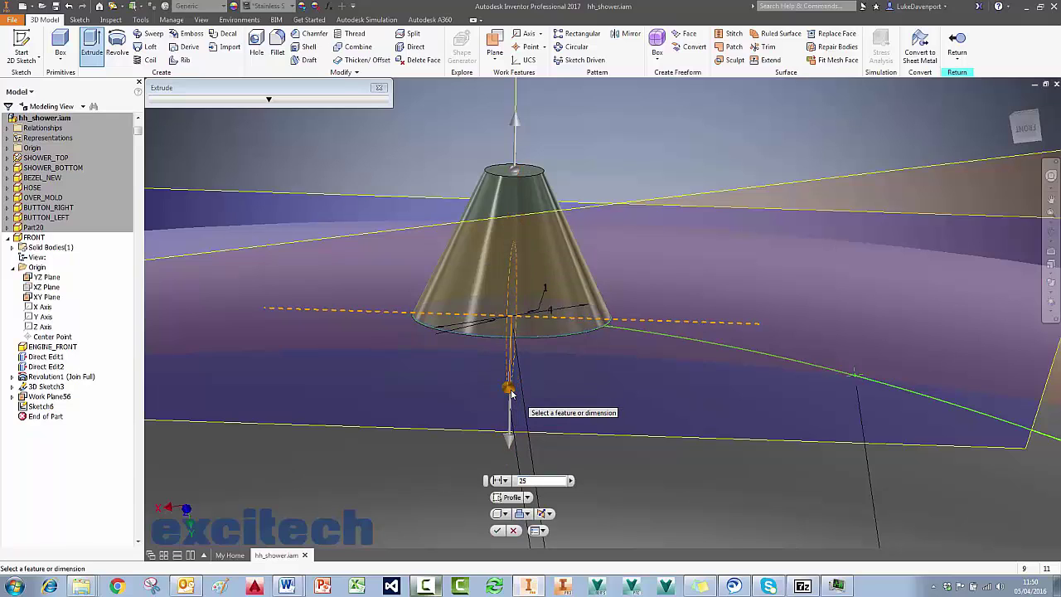
# Set the nozzle cone's outward height to 2.5 mm and complete the extrusion
pyautogui.click(515, 123)
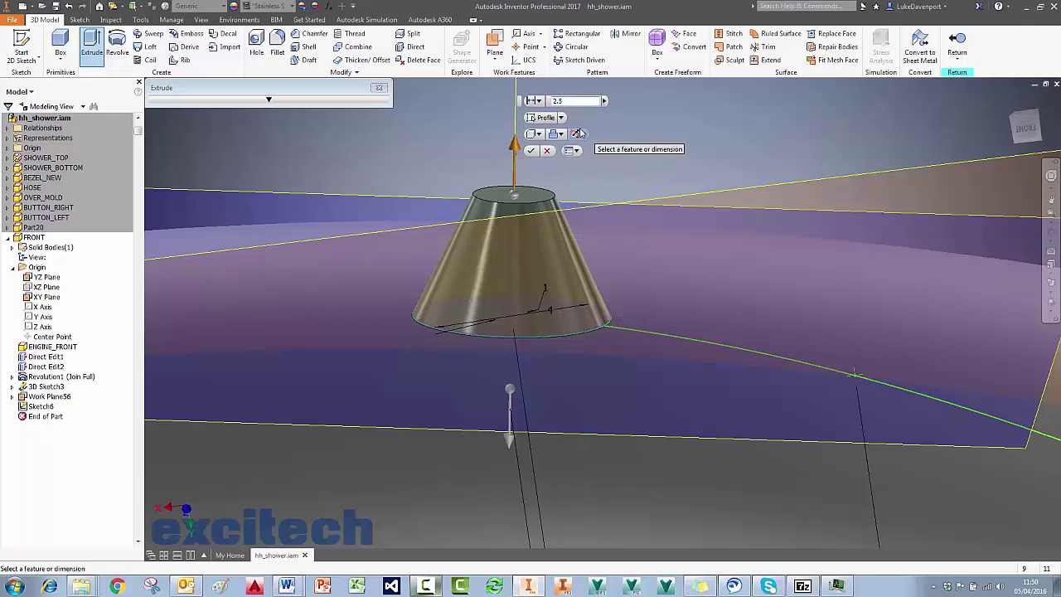
pyautogui.press('F5')
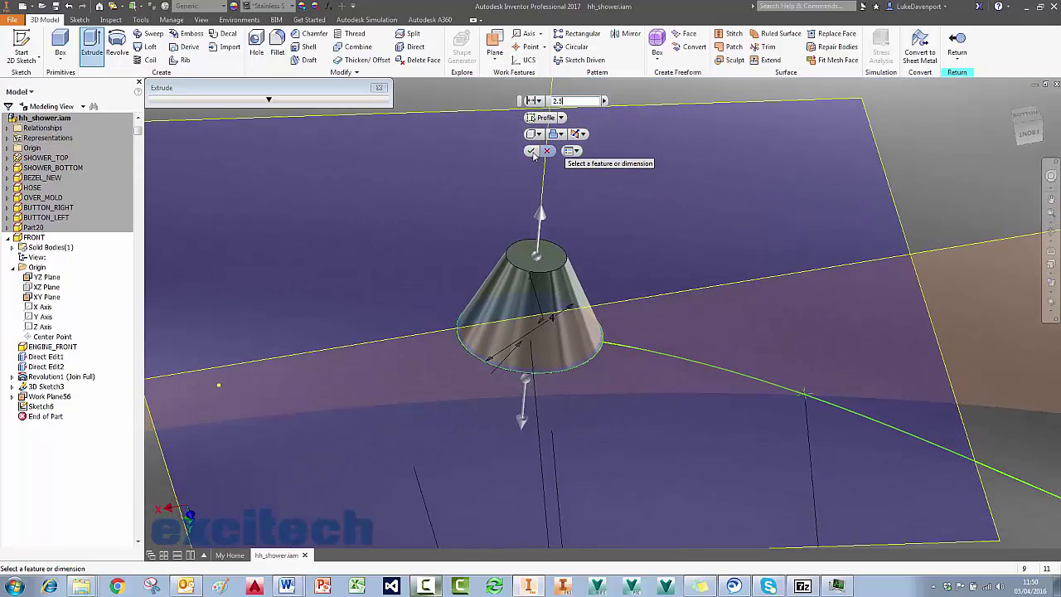
pyautogui.click(531, 150)
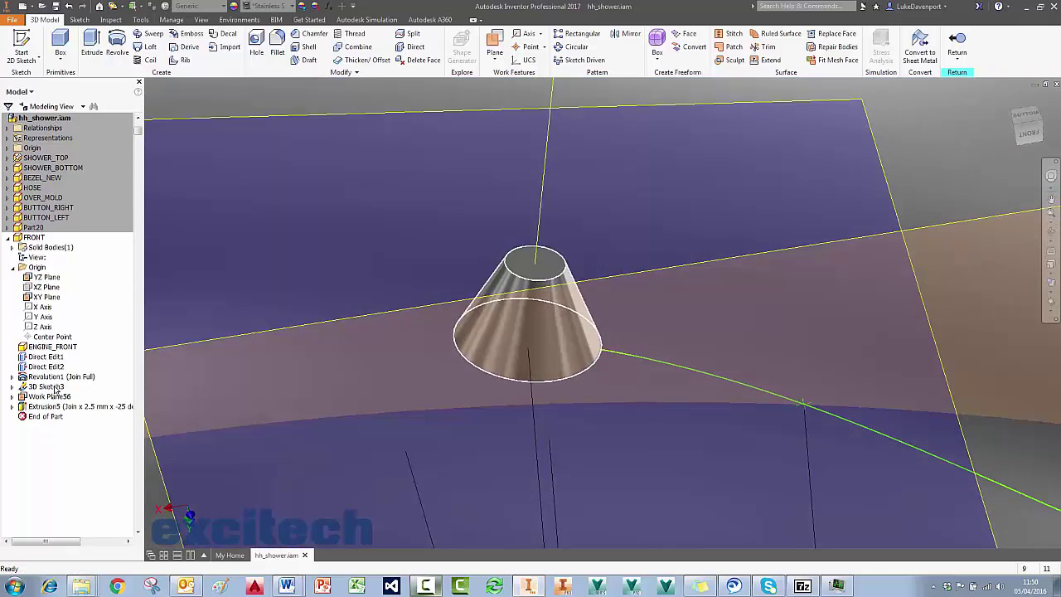
# Show the nozzle's sketch again and extrude its 1 mm circle as a 4.5 mm outward cut through the cone
pyautogui.rightClick(47, 417)
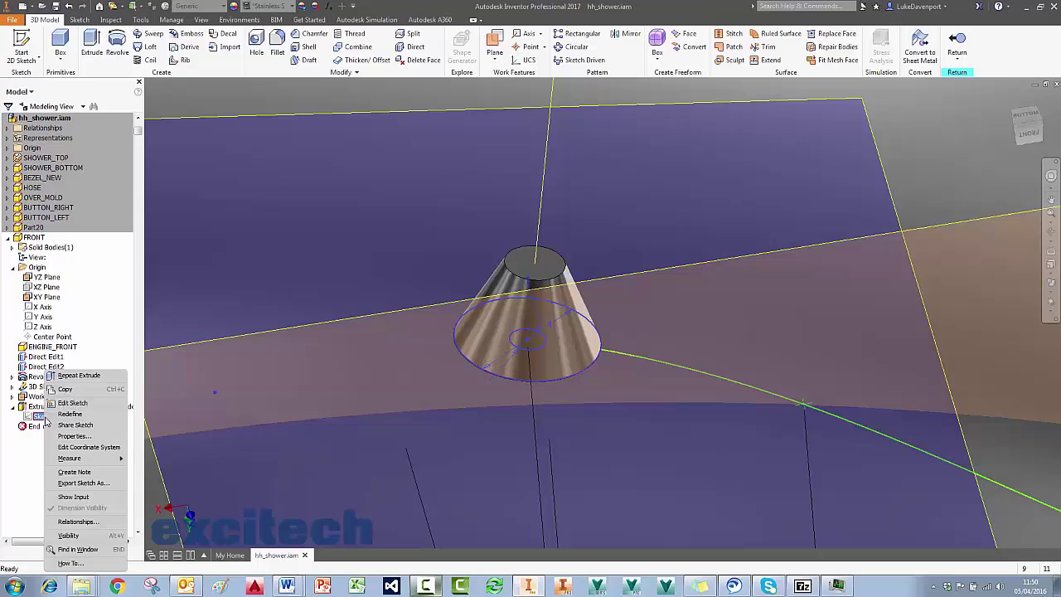
pyautogui.press('Escape')
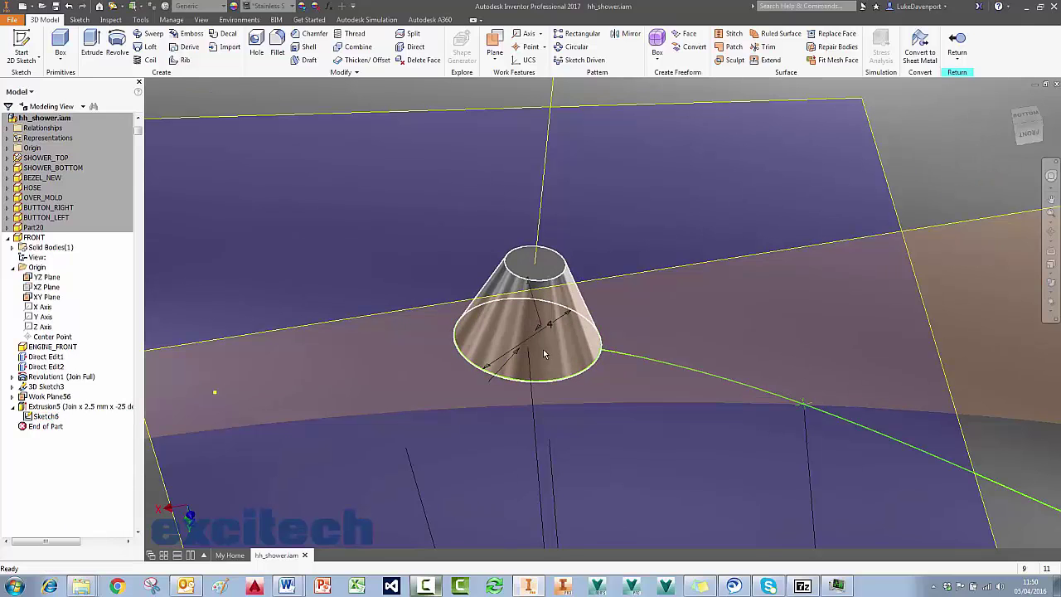
pyautogui.press('e')
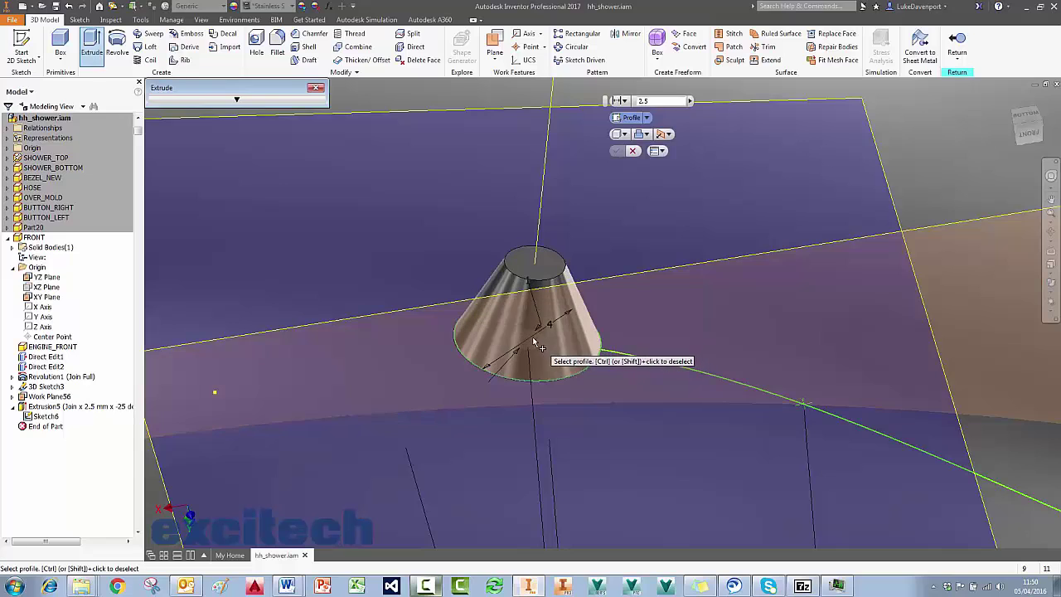
pyautogui.click(535, 342)
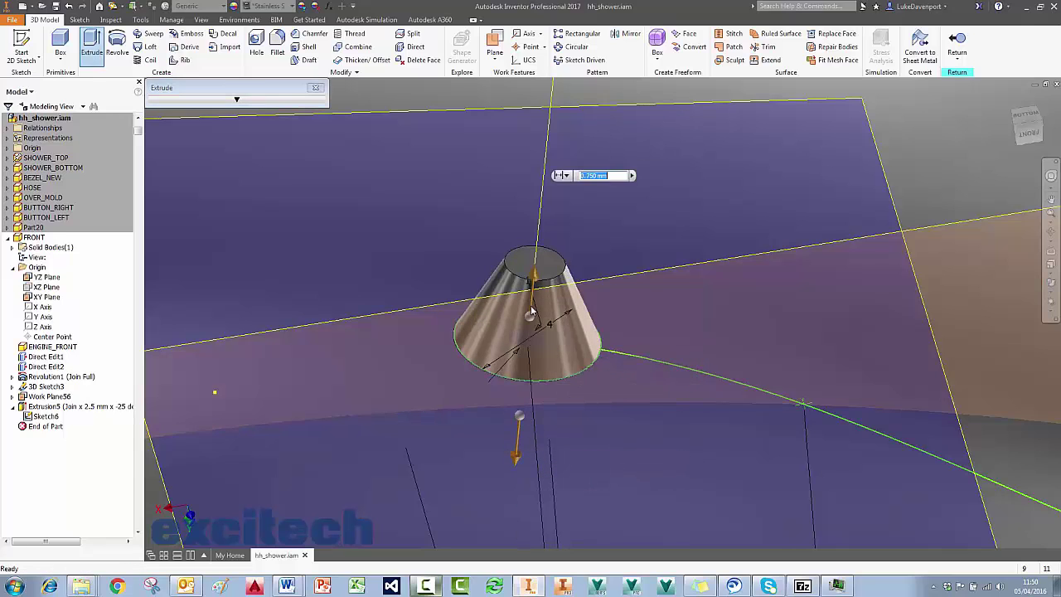
pyautogui.moveTo(531, 311); pyautogui.dragTo(577, 189)
pyautogui.click(597, 140)
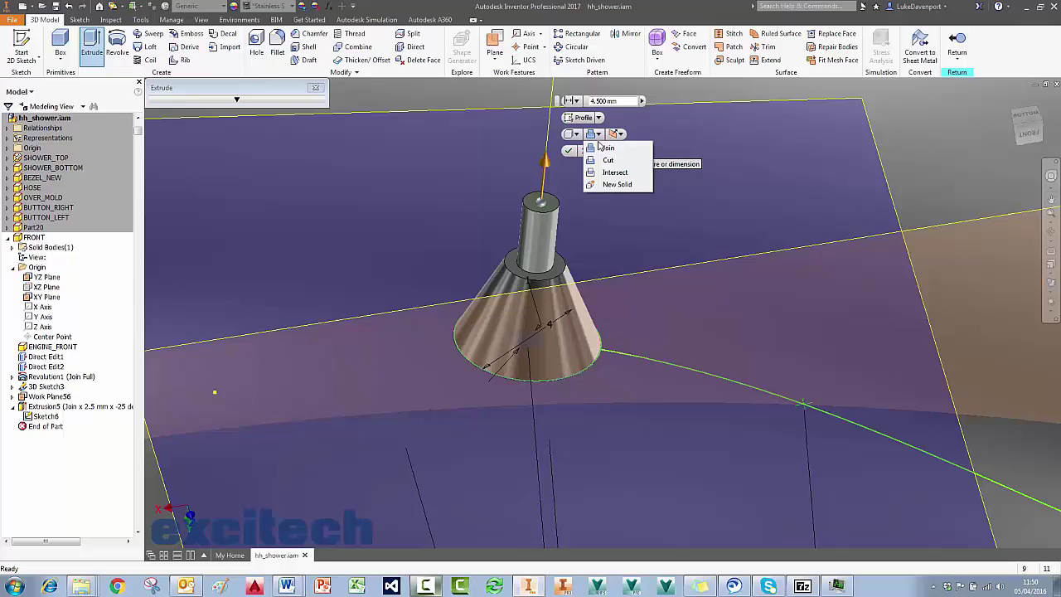
pyautogui.click(608, 159)
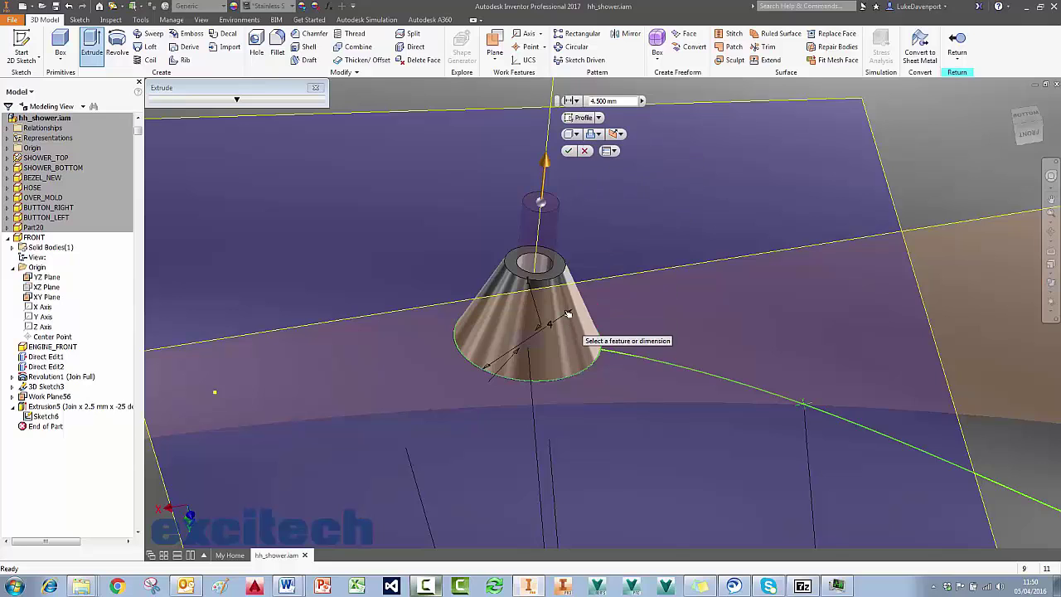
pyautogui.click(569, 152)
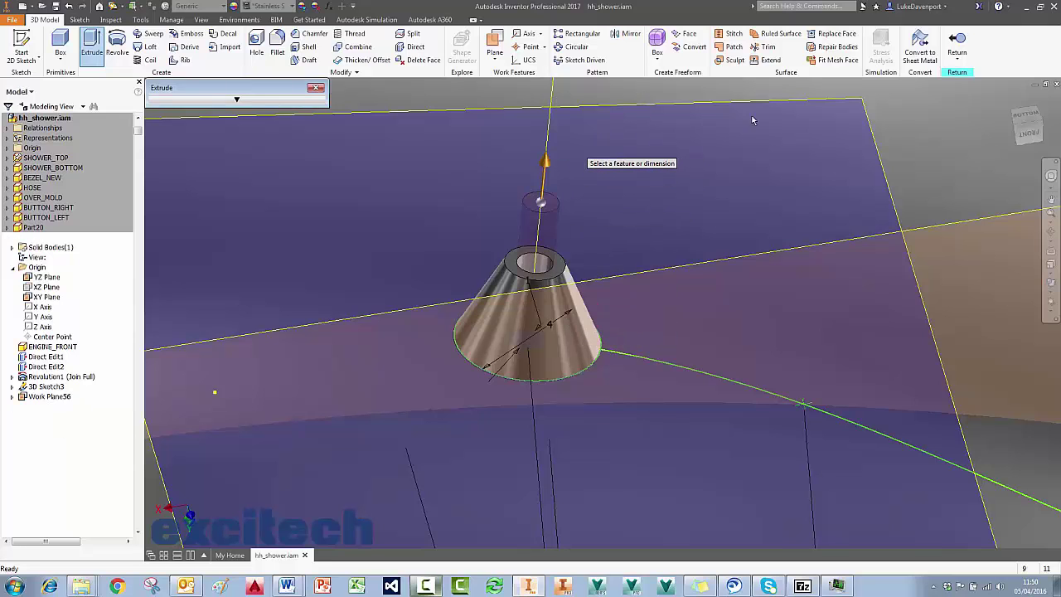
# Start a sketch-driven pattern with the nozzle's cone extrusion and hole cut as the features
pyautogui.scroll(-5, 876, 91)
pyautogui.scroll(5, 943, 157)
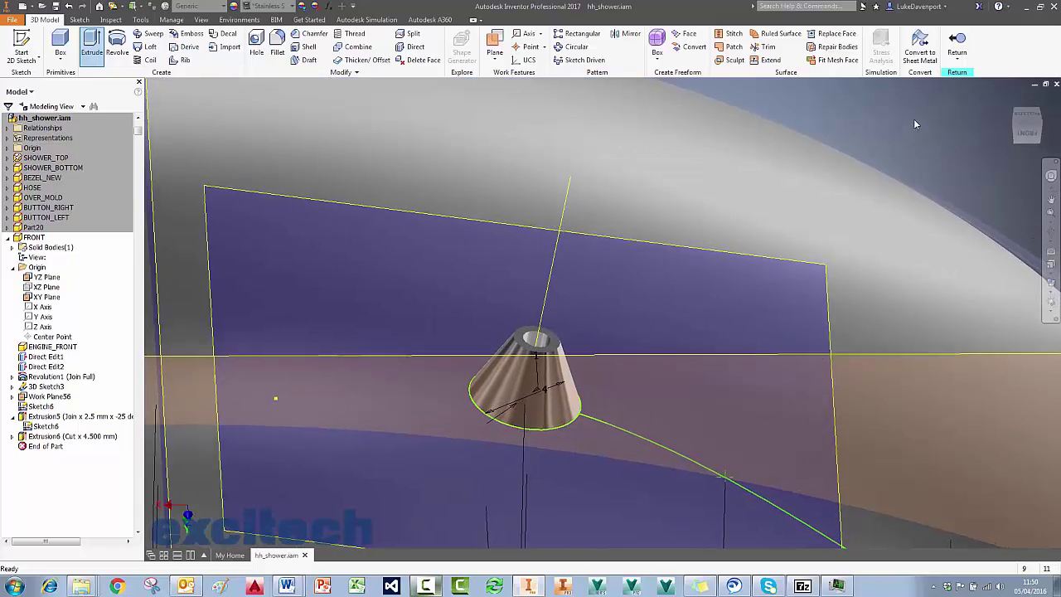
pyautogui.scroll(-3, 915, 118)
pyautogui.keyDown('shift'); pyautogui.moveTo(887, 140); pyautogui.dragTo(813, 101, button='middle'); pyautogui.keyUp('shift')
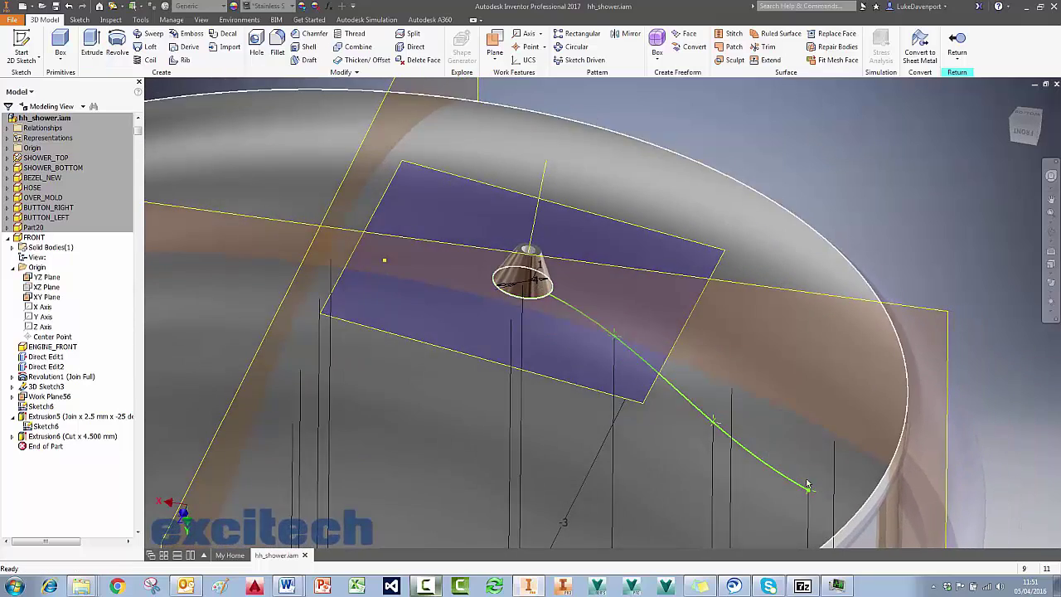
pyautogui.keyDown('shift'); pyautogui.moveTo(749, 206); pyautogui.dragTo(781, 149, button='middle'); pyautogui.keyUp('shift')
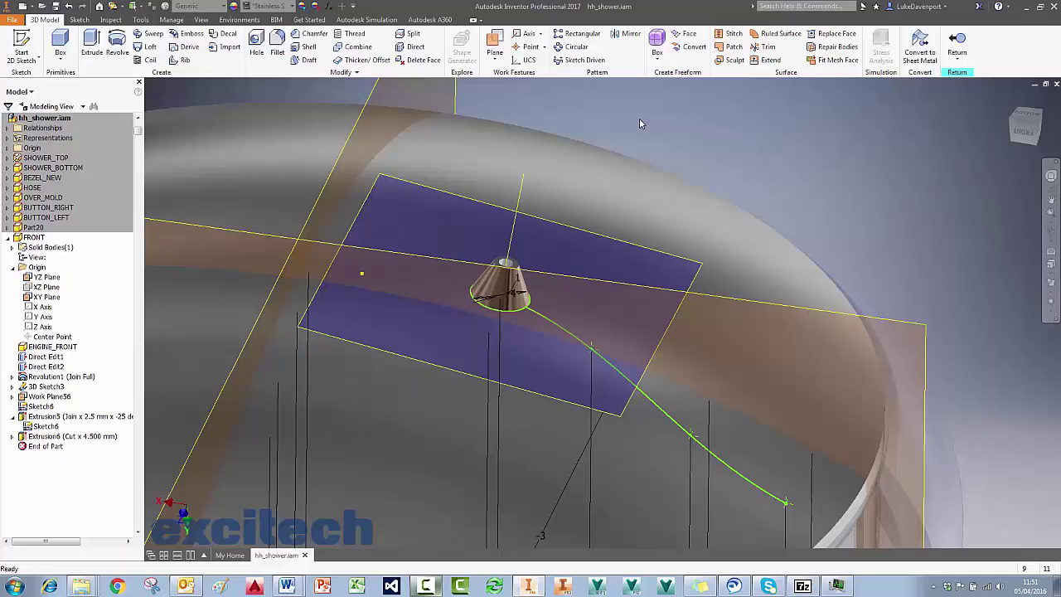
pyautogui.click(577, 61)
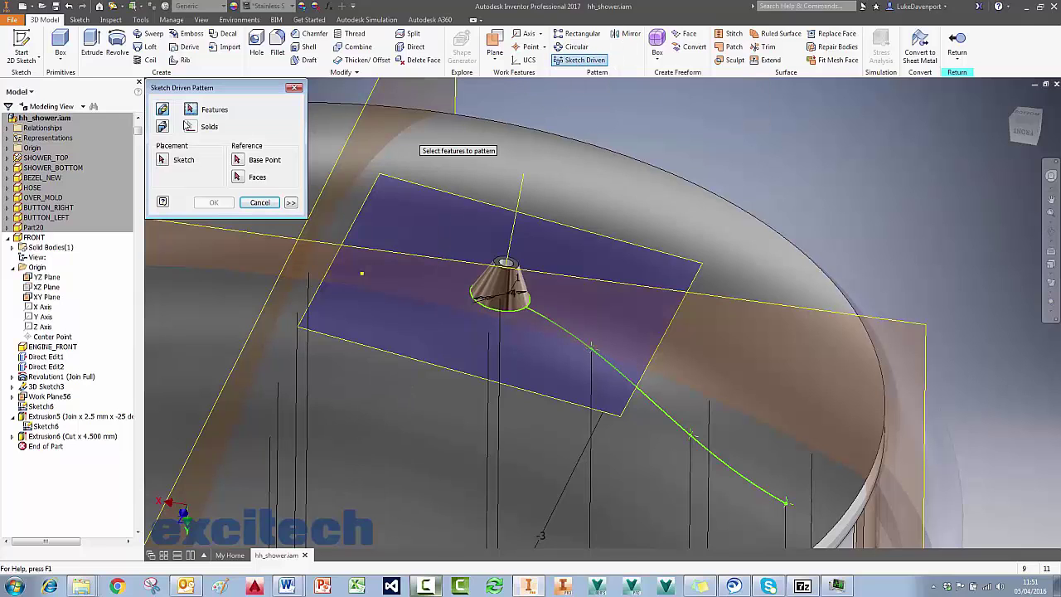
pyautogui.click(515, 285)
pyautogui.click(516, 271)
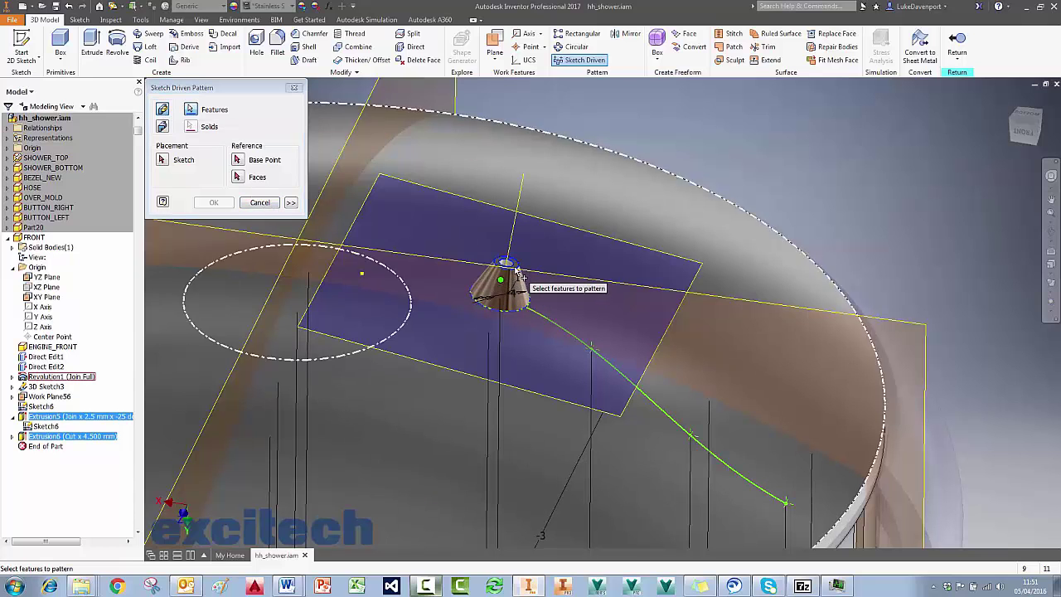
pyautogui.scroll(-1, 726, 292)
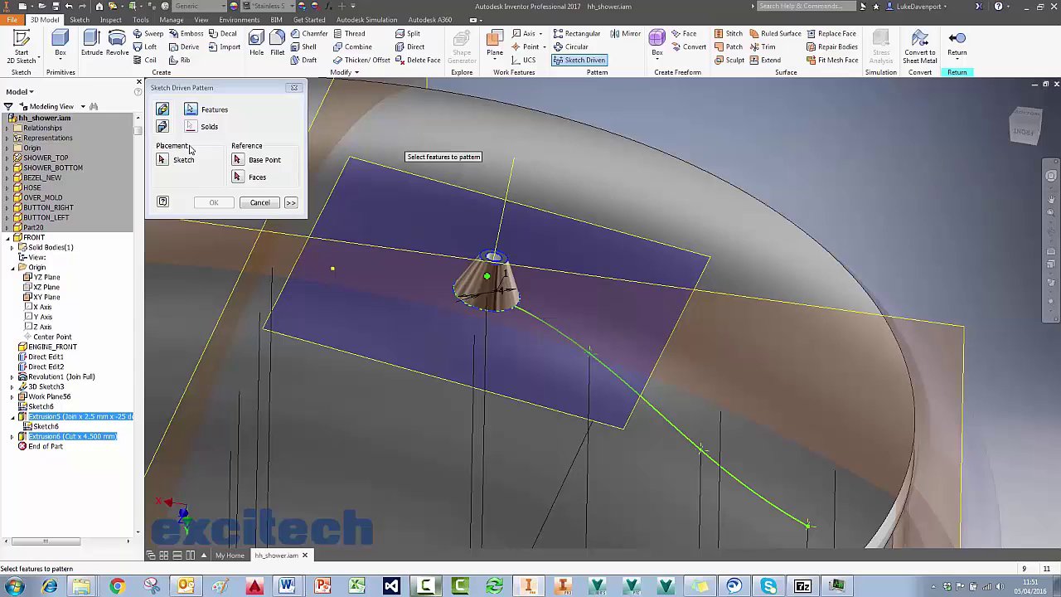
# Choose the 3D sketch on the domed face as the placement for the nozzle pattern
pyautogui.click(162, 162)
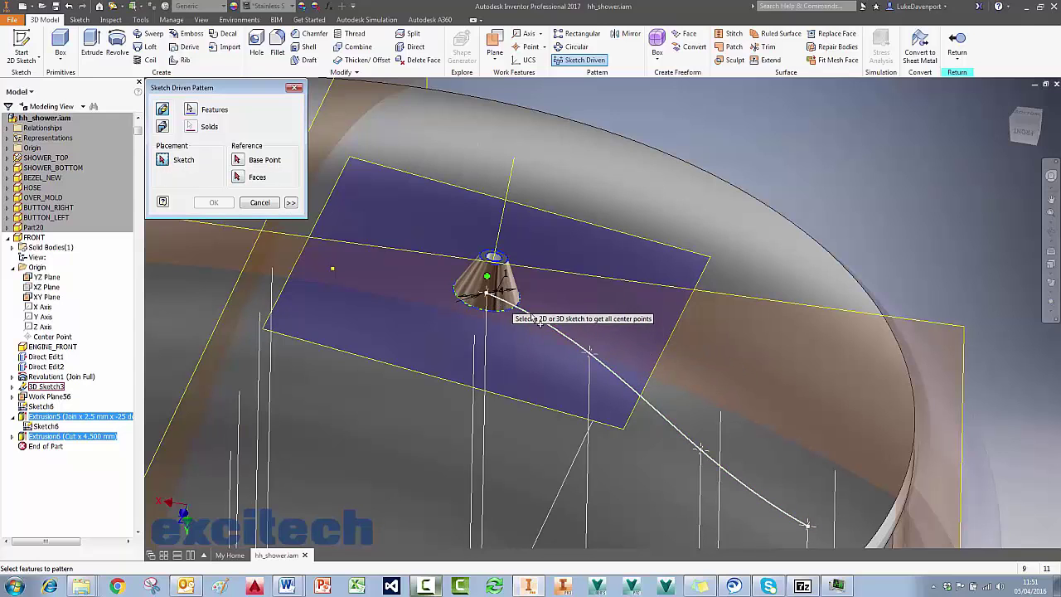
pyautogui.click(703, 451)
pyautogui.moveTo(489, 495)
pyautogui.keyDown('shift'); pyautogui.mouseDown(button='middle')
pyautogui.moveTo(522, 261)
pyautogui.moveTo(628, 206)
pyautogui.moveTo(682, 233)
pyautogui.moveTo(627, 303)
pyautogui.moveTo(573, 329)
pyautogui.mouseUp(button='middle'); pyautogui.keyUp('shift')
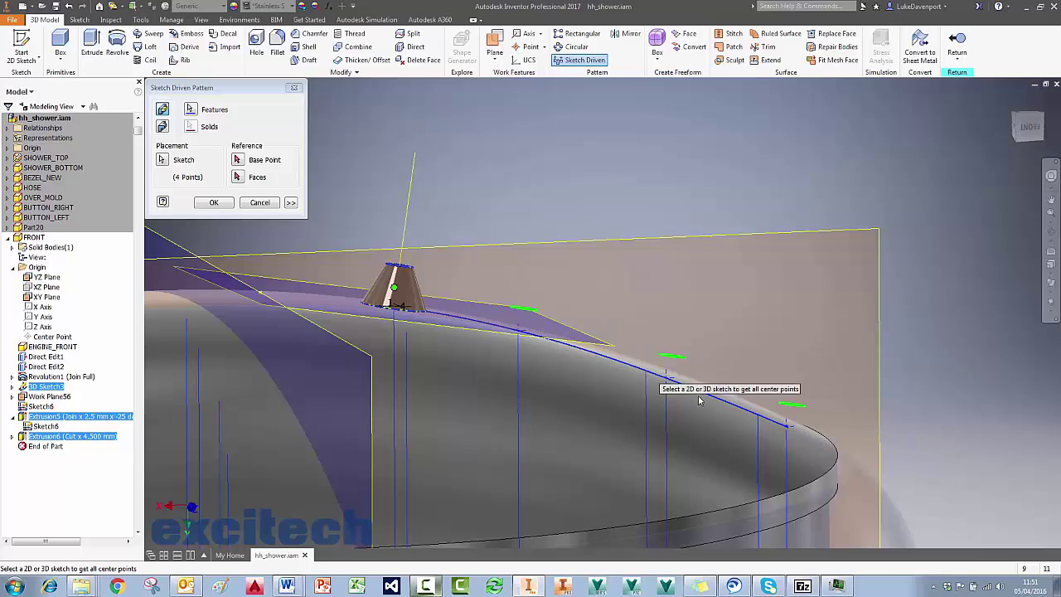
# Orient the pattern to the domed spray face with the nozzle's base centre as base point, and create it
pyautogui.click(240, 177)
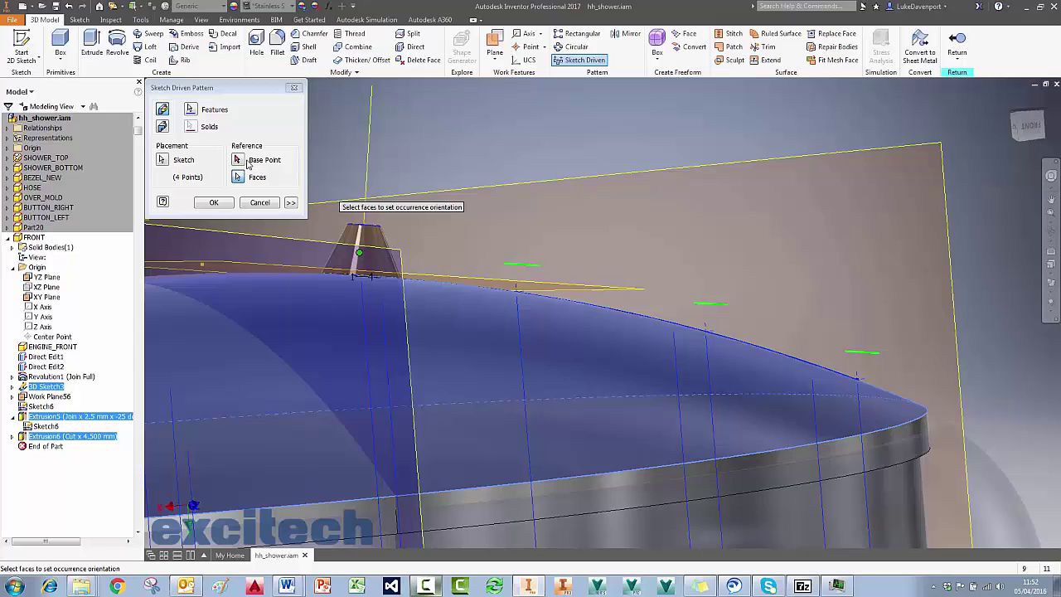
pyautogui.click(240, 164)
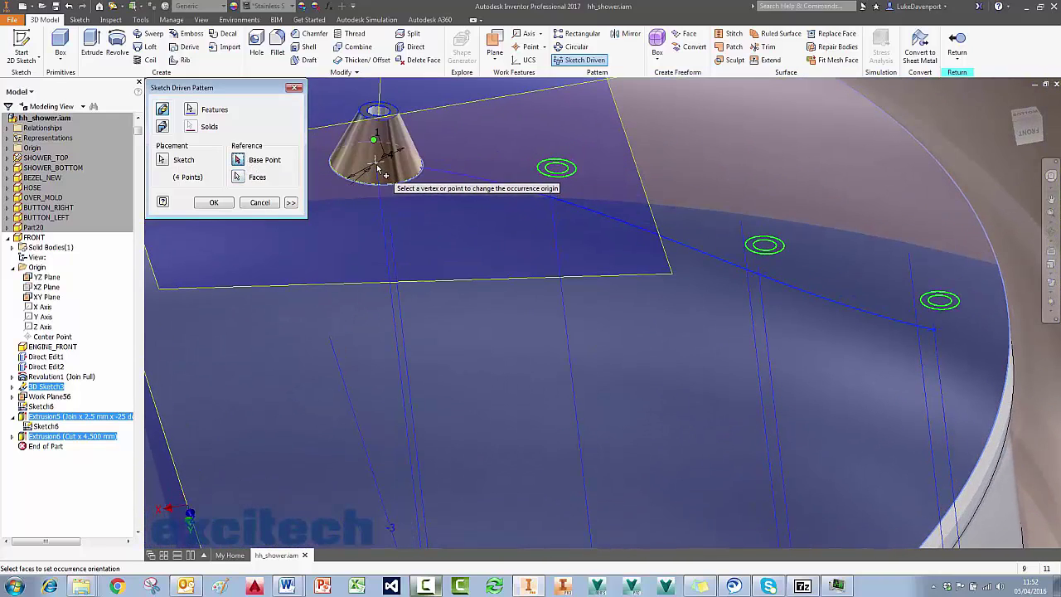
pyautogui.click(386, 176)
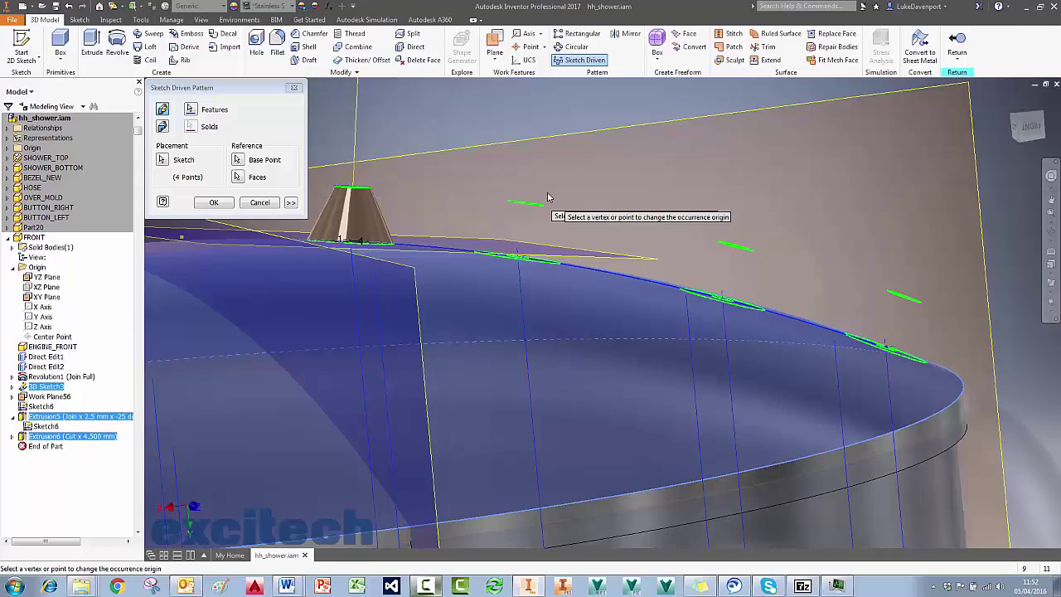
pyautogui.click(290, 204)
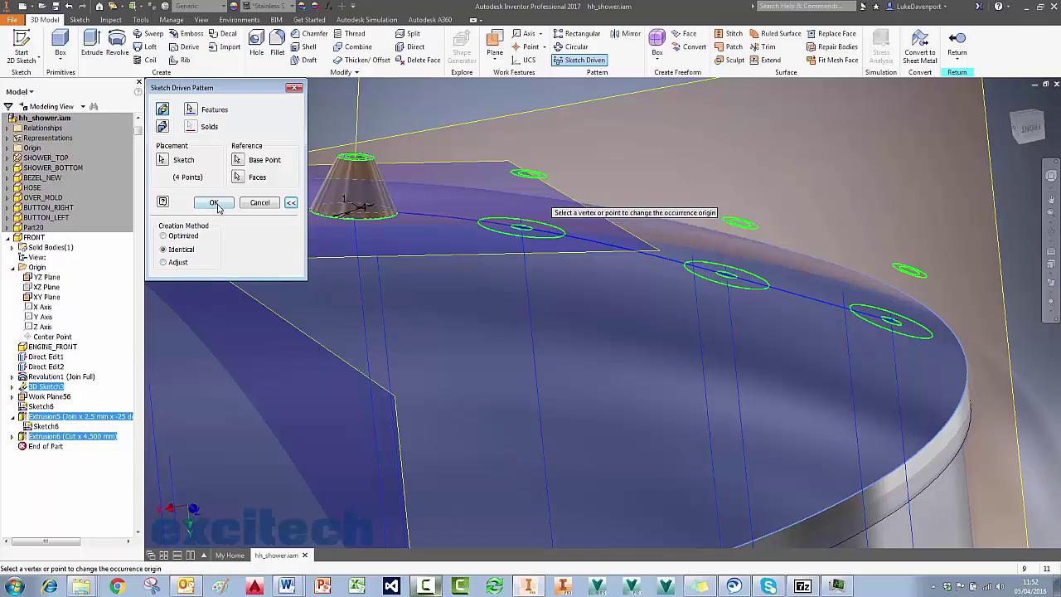
pyautogui.click(214, 203)
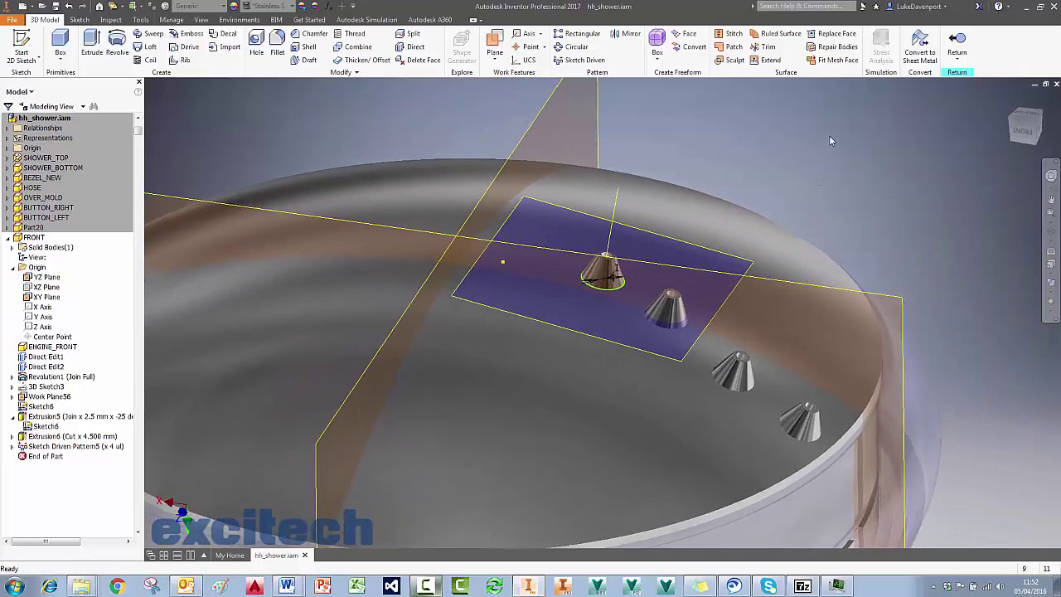
# Circularly pattern the cone extrusion, hole cut and sketch-driven pattern around the Y axis, with 10 occurrences over 360 degrees
pyautogui.click(576, 47)
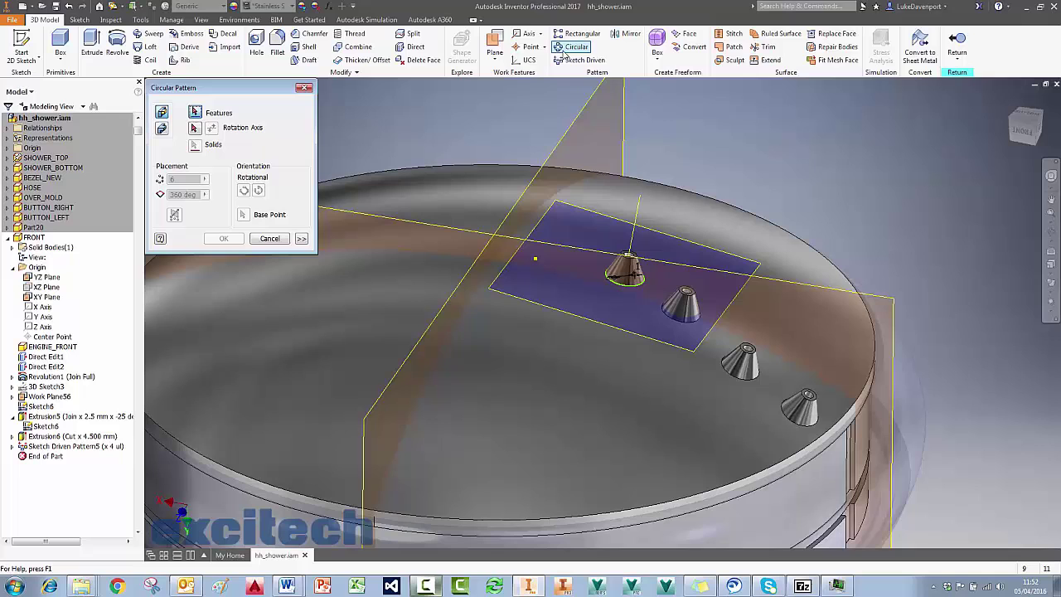
pyautogui.click(55, 448)
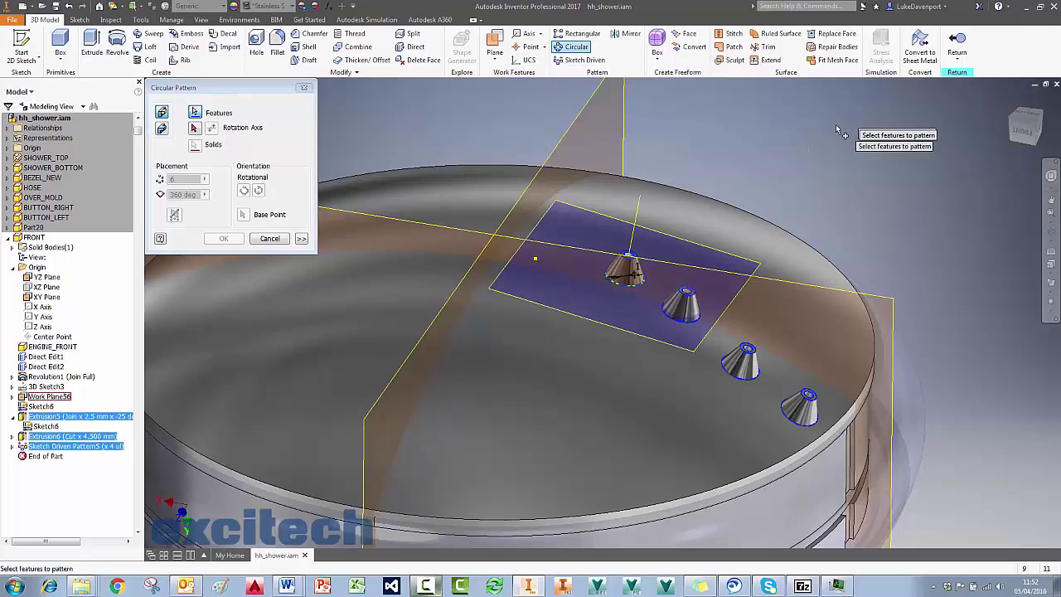
pyautogui.scroll(-1, 823, 142)
pyautogui.moveTo(808, 159); pyautogui.dragTo(801, 146, button='middle')
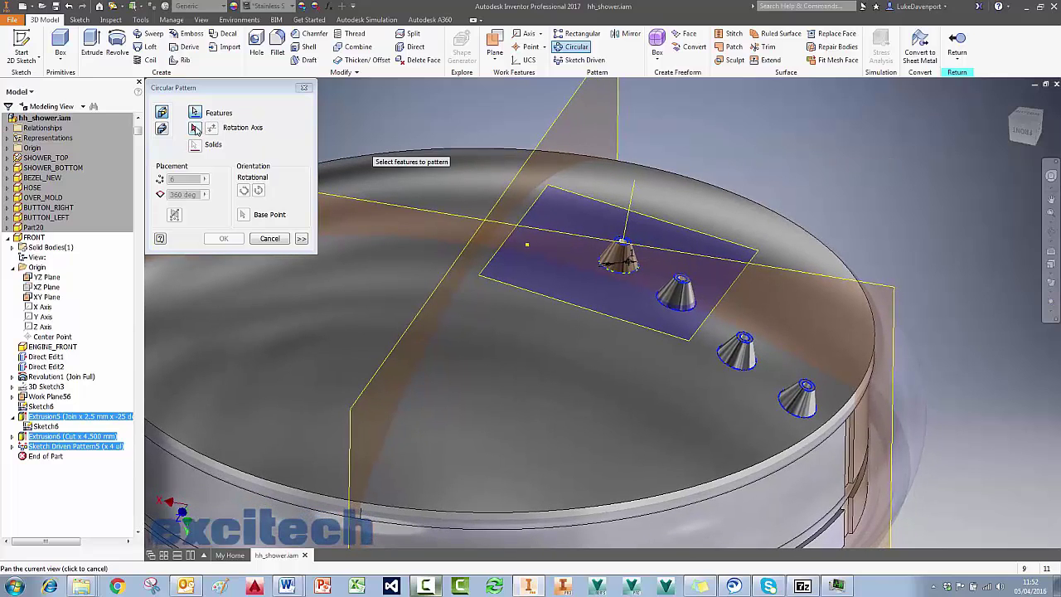
pyautogui.click(196, 129)
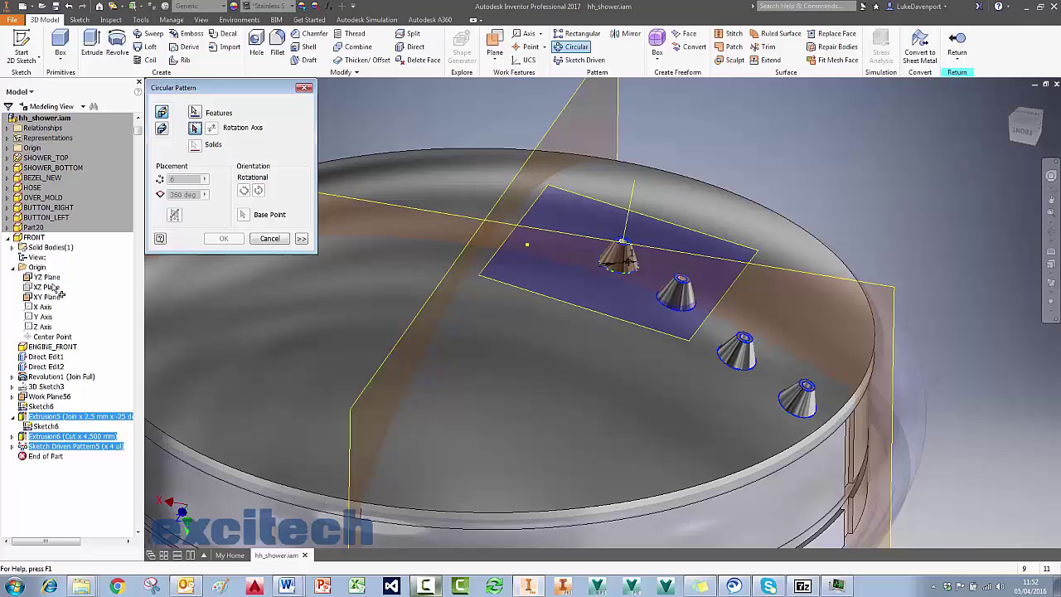
pyautogui.click(43, 318)
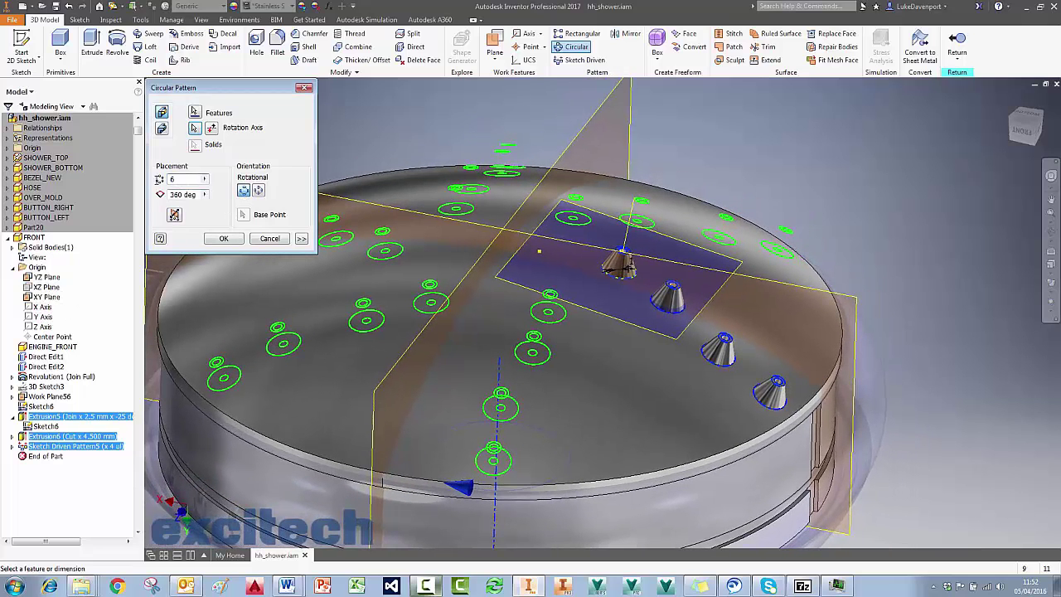
pyautogui.write('10')
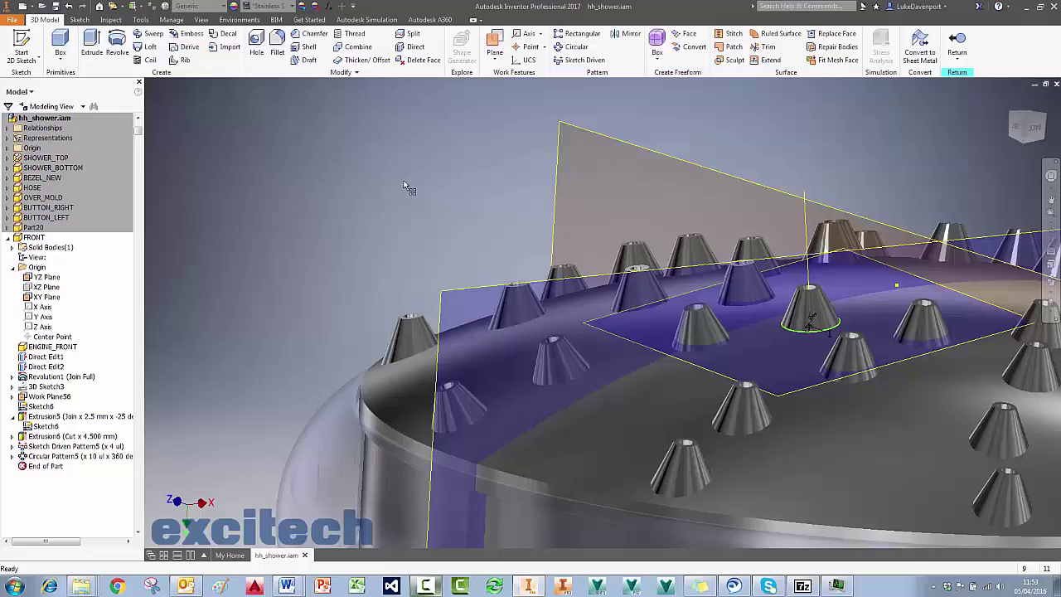
# Change the nozzle's cone extrusion from a join to a new solid and accept the edit
pyautogui.keyDown('shift'); pyautogui.moveTo(356, 196); pyautogui.dragTo(276, 224, button='middle'); pyautogui.keyUp('shift')
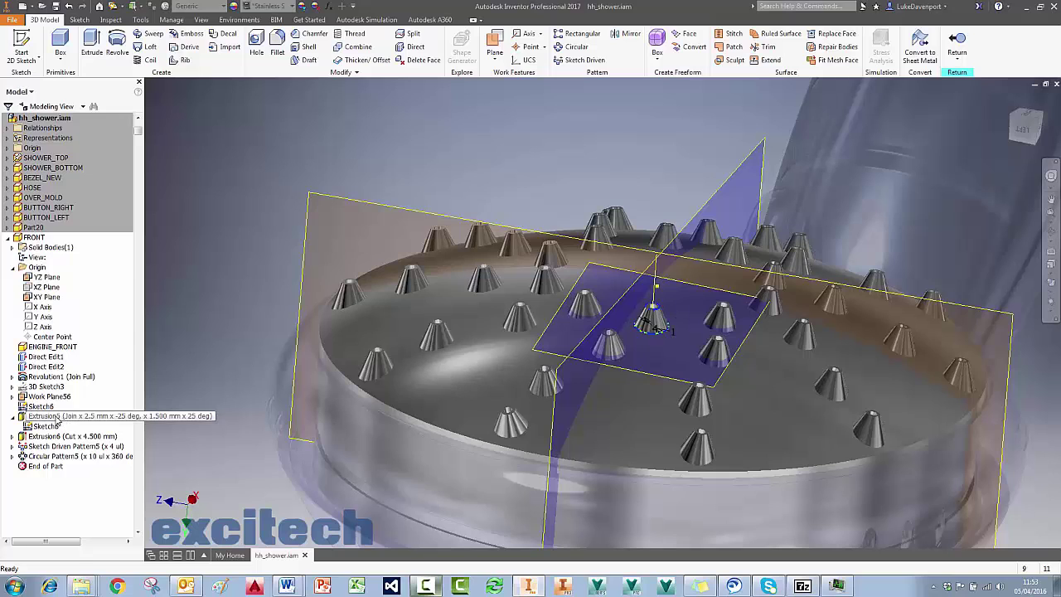
pyautogui.doubleClick(58, 417)
pyautogui.click(702, 247)
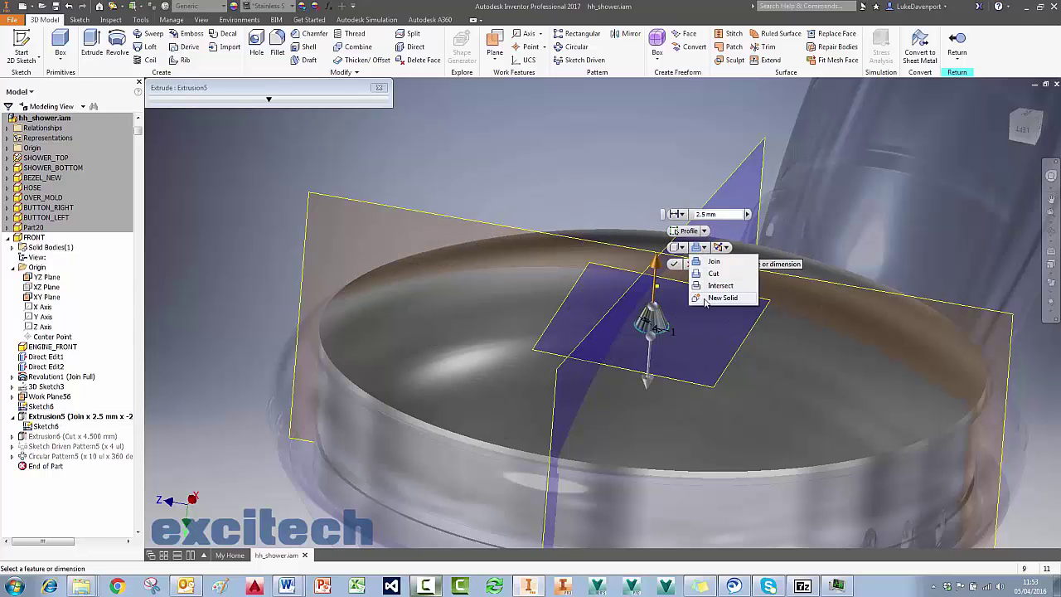
pyautogui.click(714, 297)
pyautogui.keyDown('shift'); pyautogui.moveTo(696, 290); pyautogui.dragTo(675, 266, button='middle'); pyautogui.keyUp('shift')
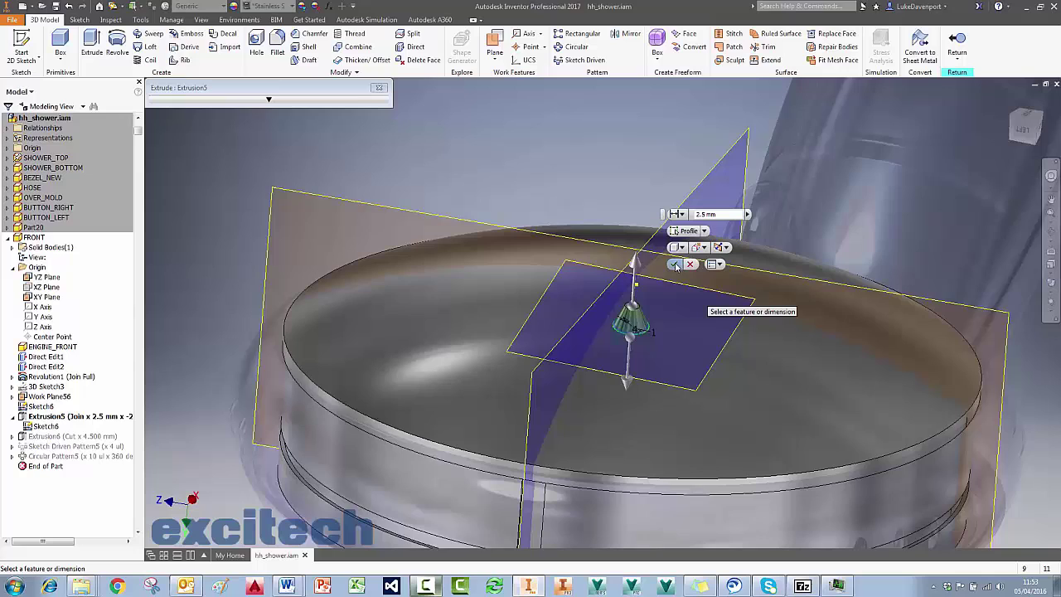
pyautogui.click(675, 264)
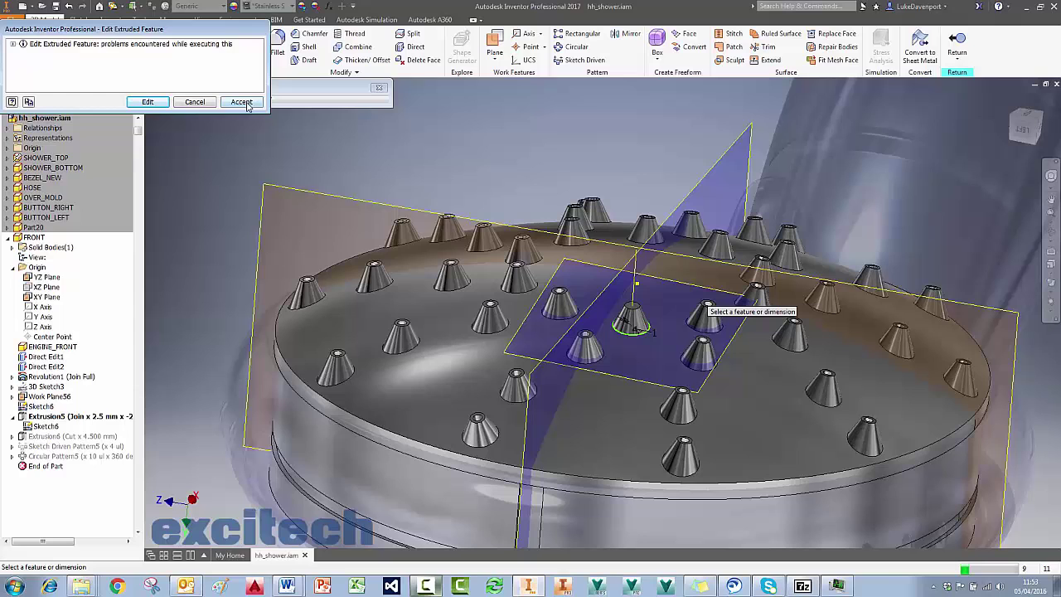
pyautogui.click(240, 102)
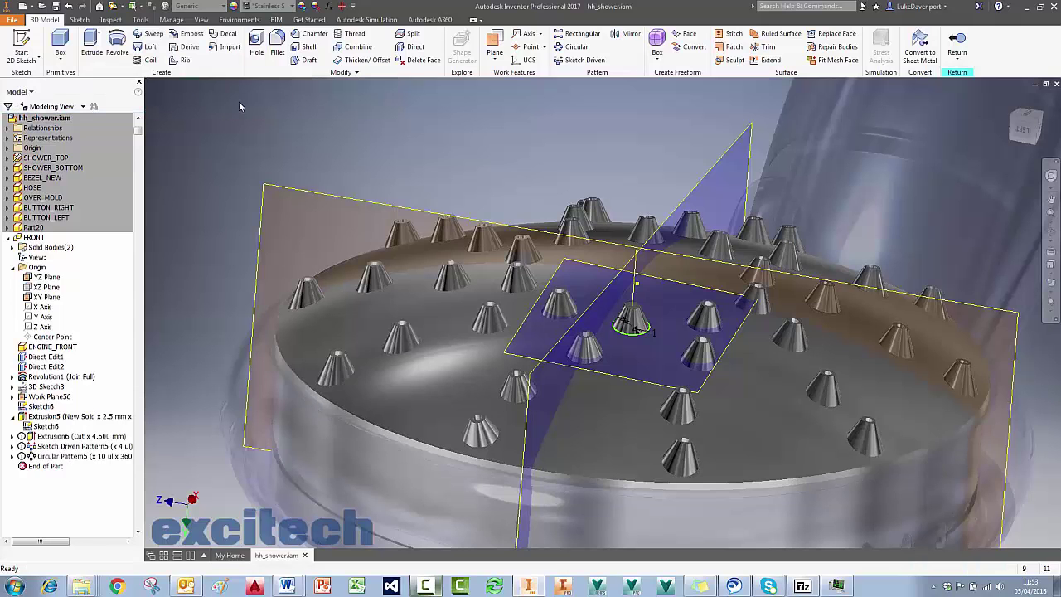
# Edit the nozzle's 4.5 mm hole cut so that it acts on the new cone solid
pyautogui.click(52, 438)
pyautogui.press('End')
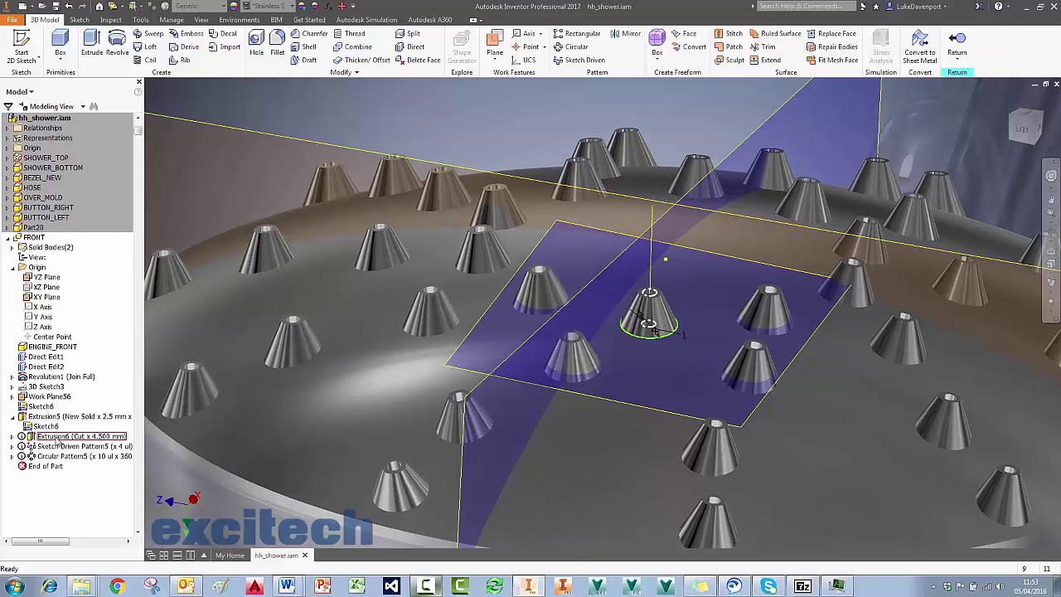
pyautogui.doubleClick(66, 436)
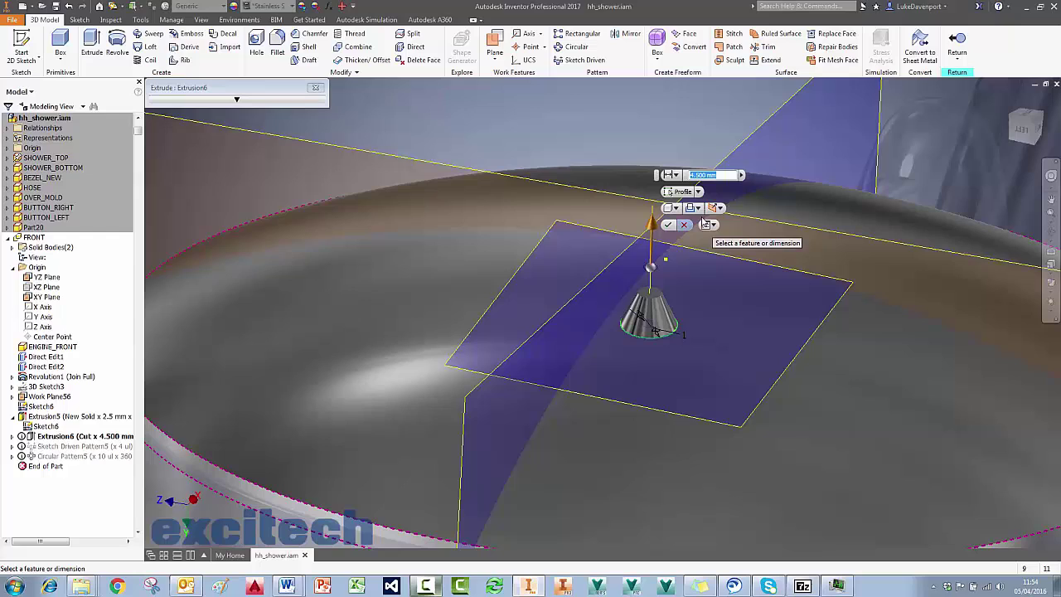
pyautogui.click(699, 191)
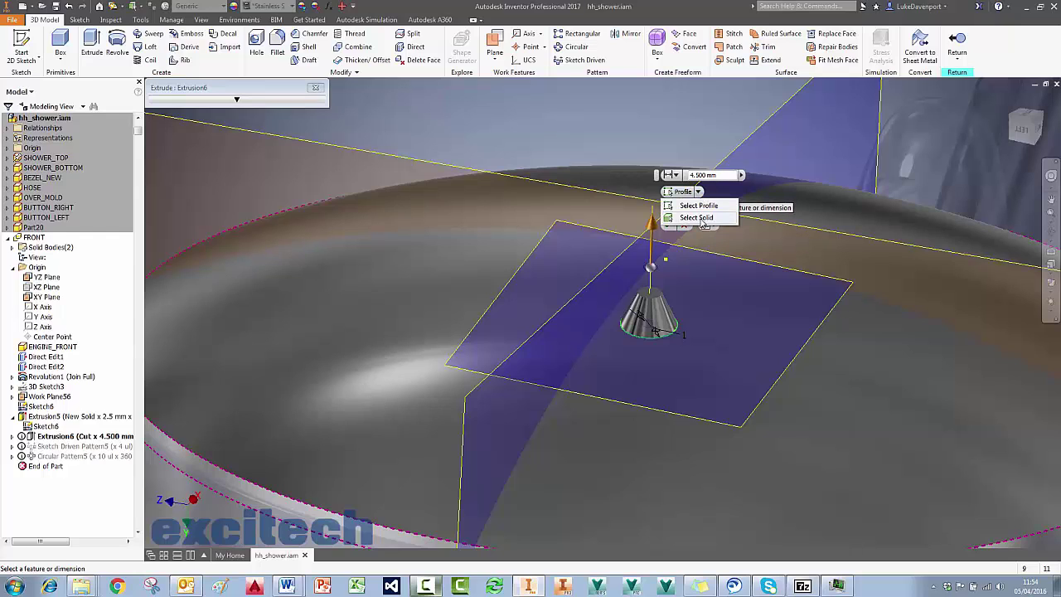
pyautogui.click(702, 219)
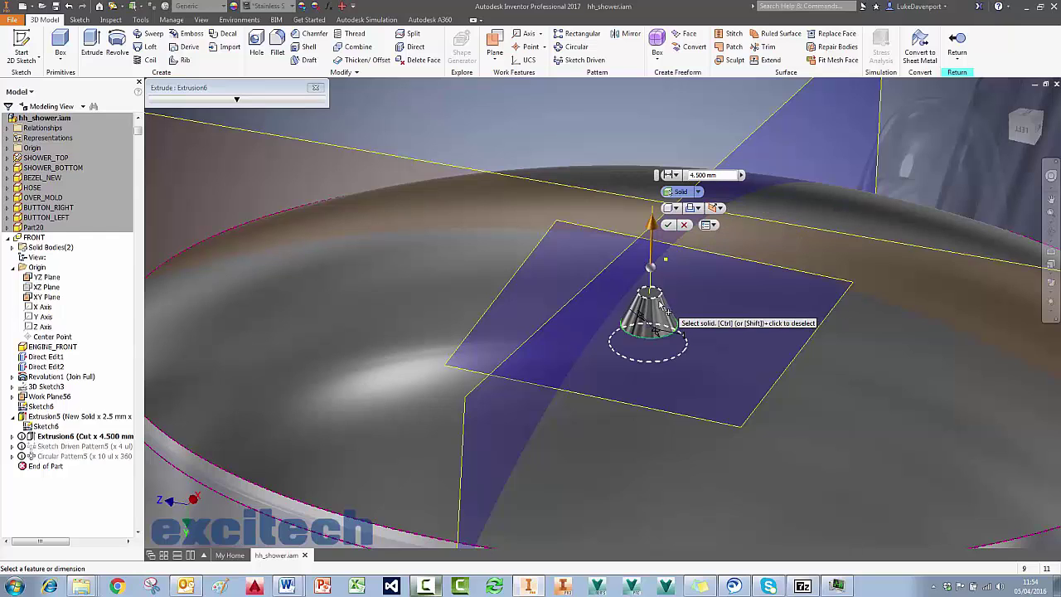
pyautogui.click(668, 224)
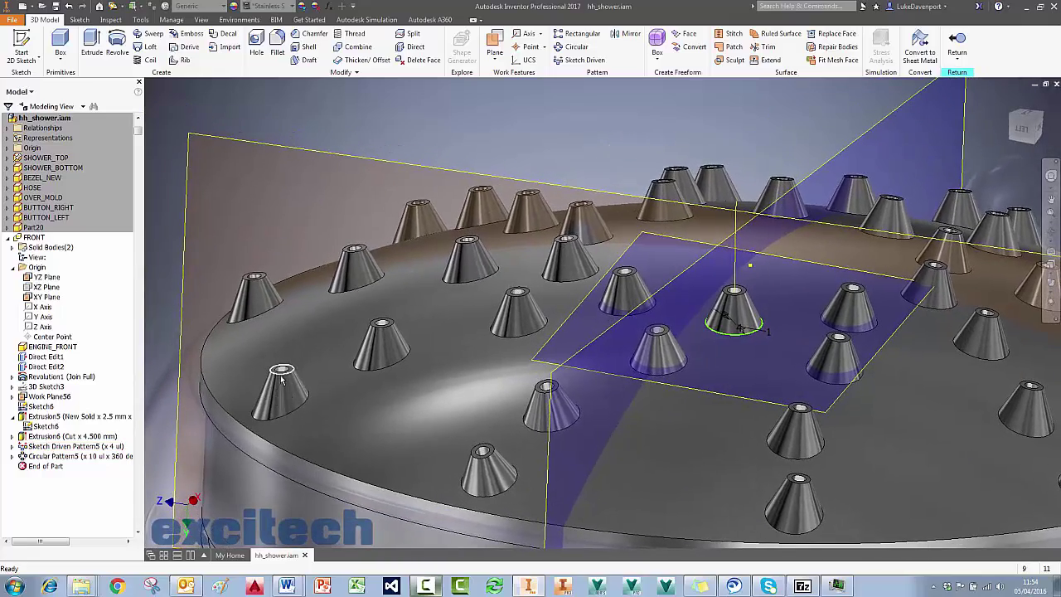
# Redefine the sketch-driven pattern to pattern the nozzle's solid body with the Join option instead of its features
pyautogui.doubleClick(66, 447)
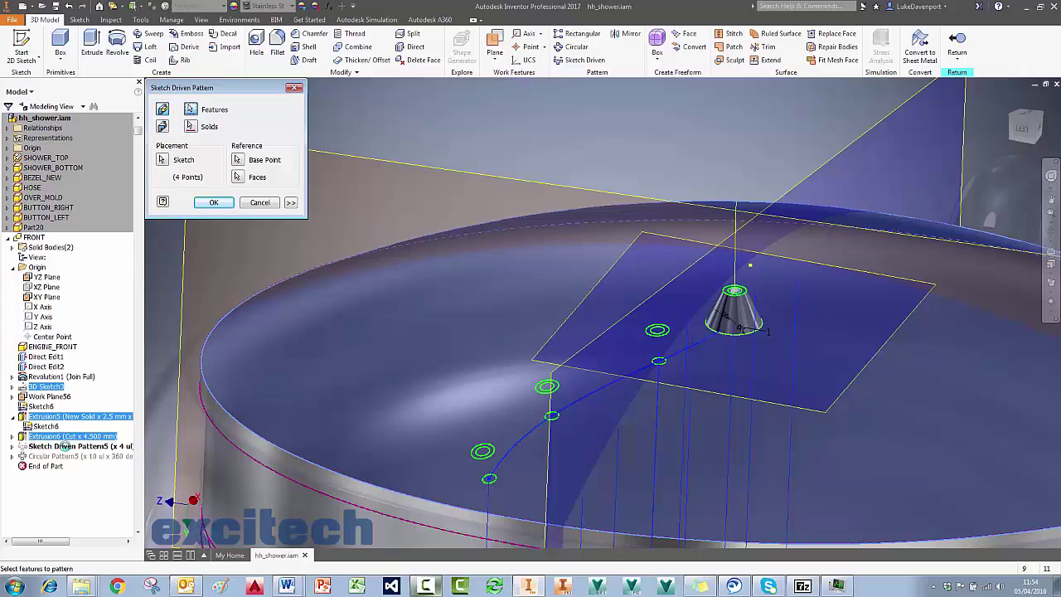
pyautogui.scroll(-3, 336, 145)
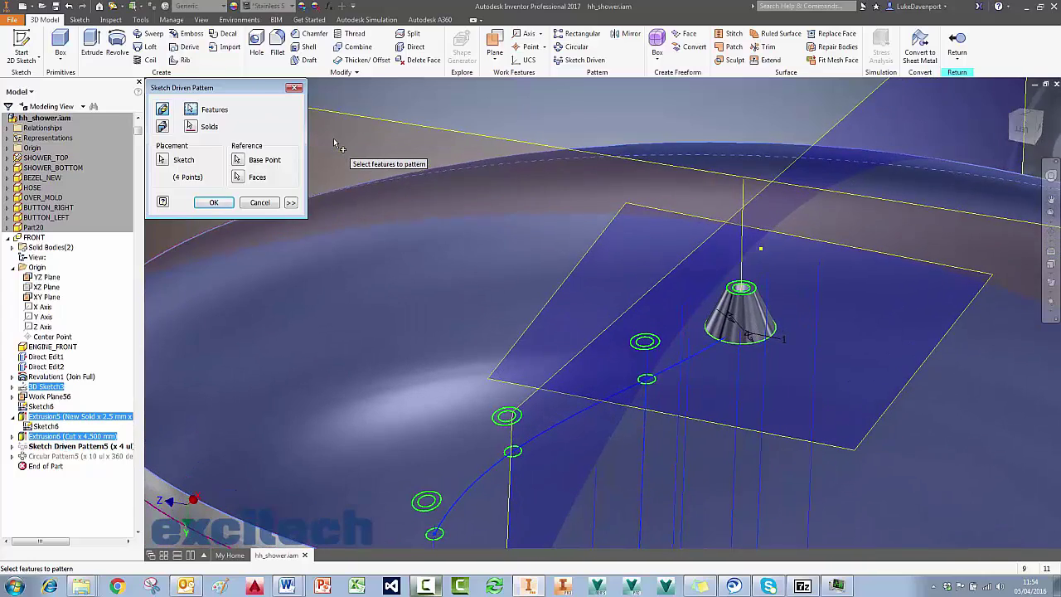
pyautogui.scroll(-2, 336, 145)
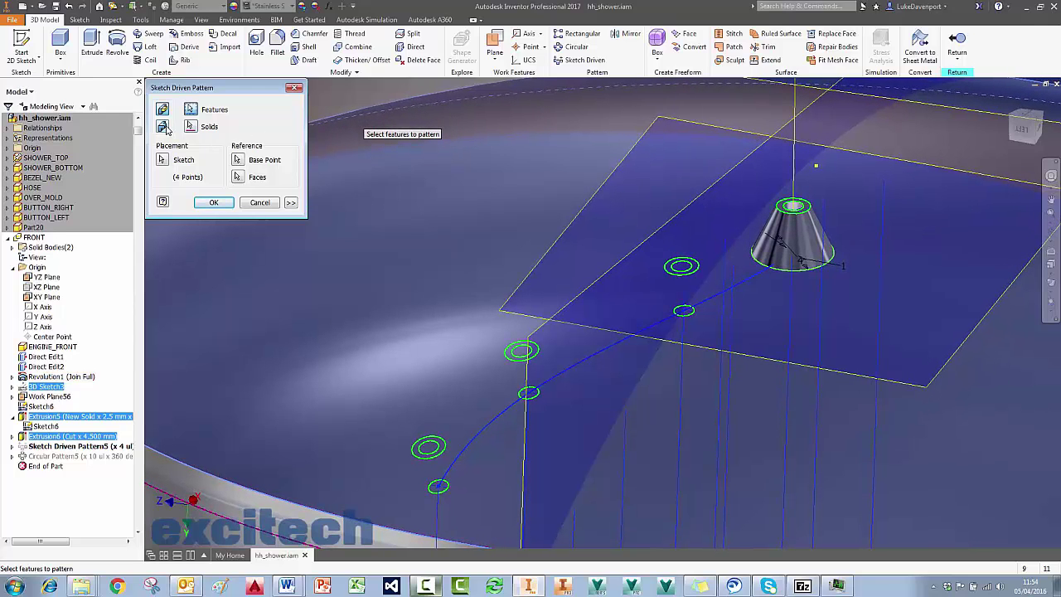
pyautogui.click(163, 126)
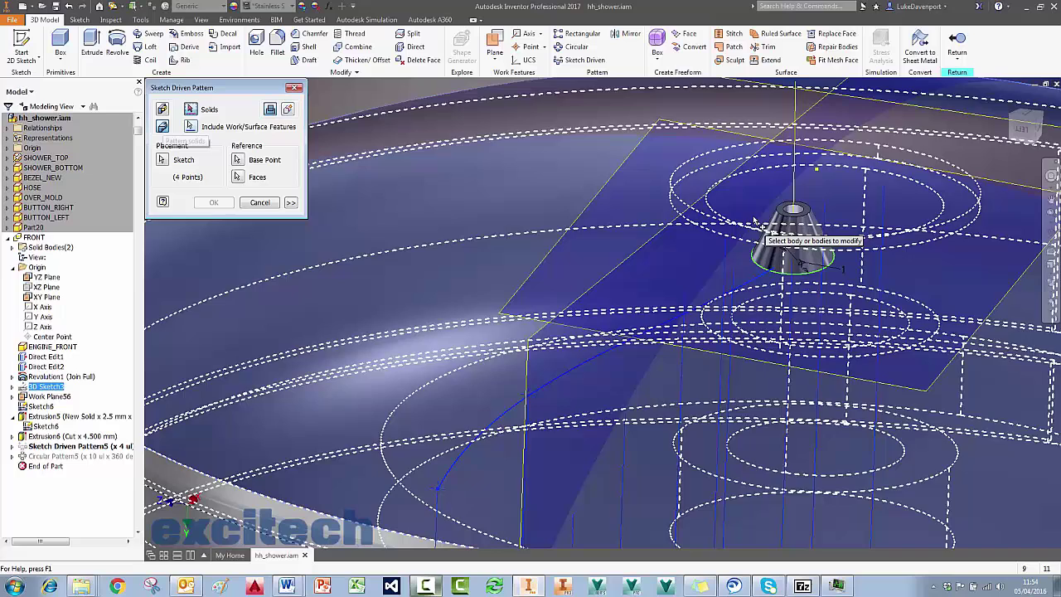
pyautogui.click(817, 239)
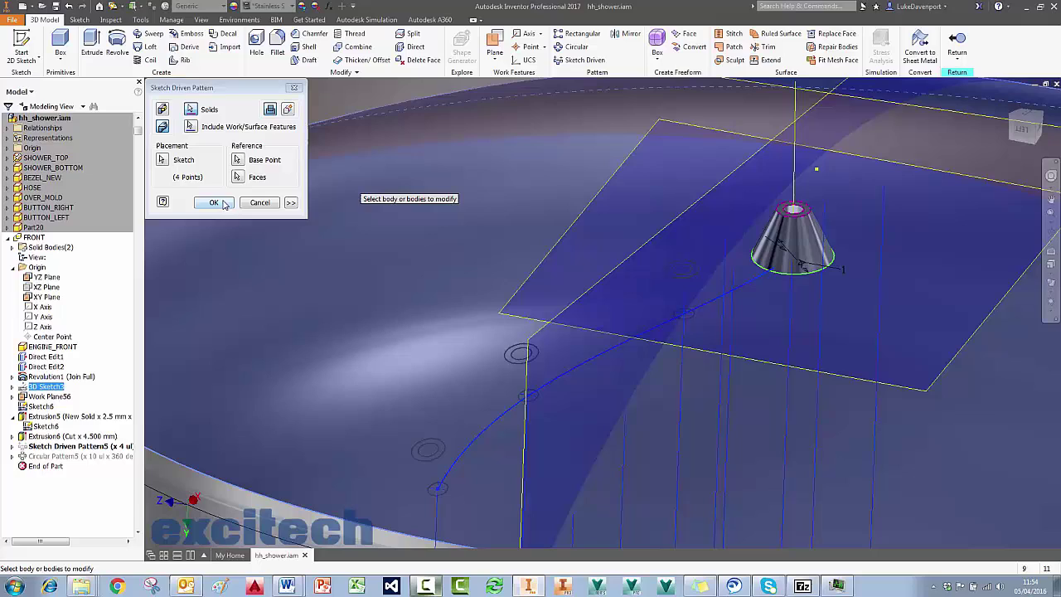
pyautogui.click(215, 204)
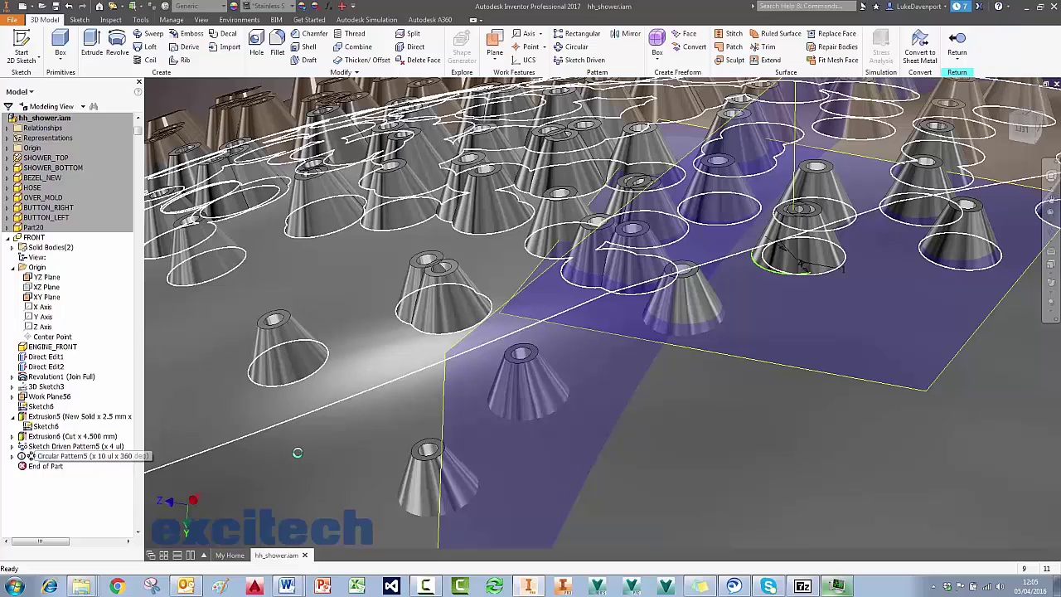
# Redefine the circular pattern to pattern the nozzle solid instead of features, using Join with identical creation and fitted positioning
pyautogui.hotkey('ctrl', 's')
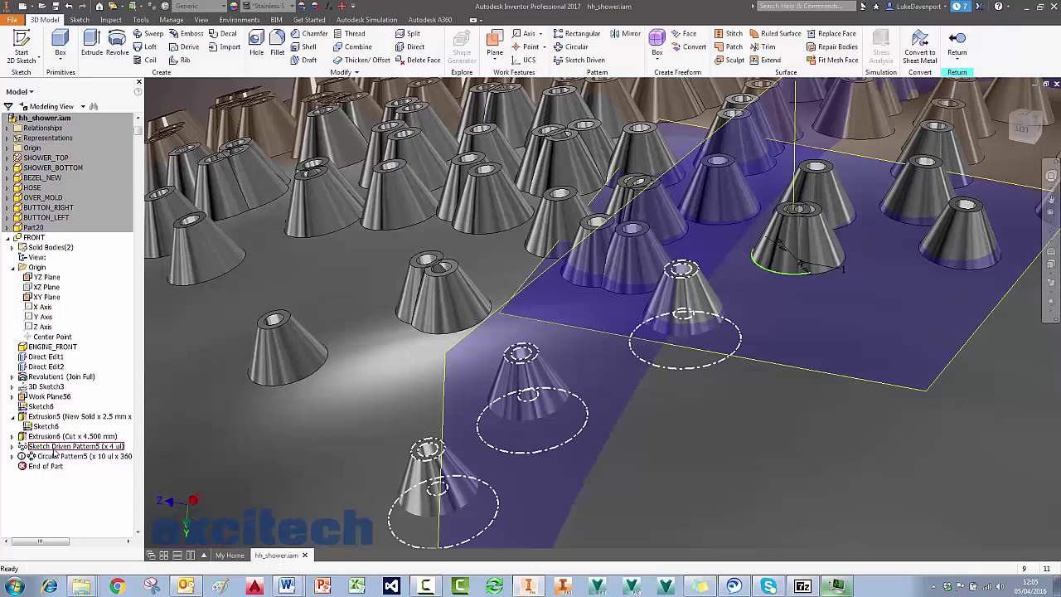
pyautogui.doubleClick(58, 457)
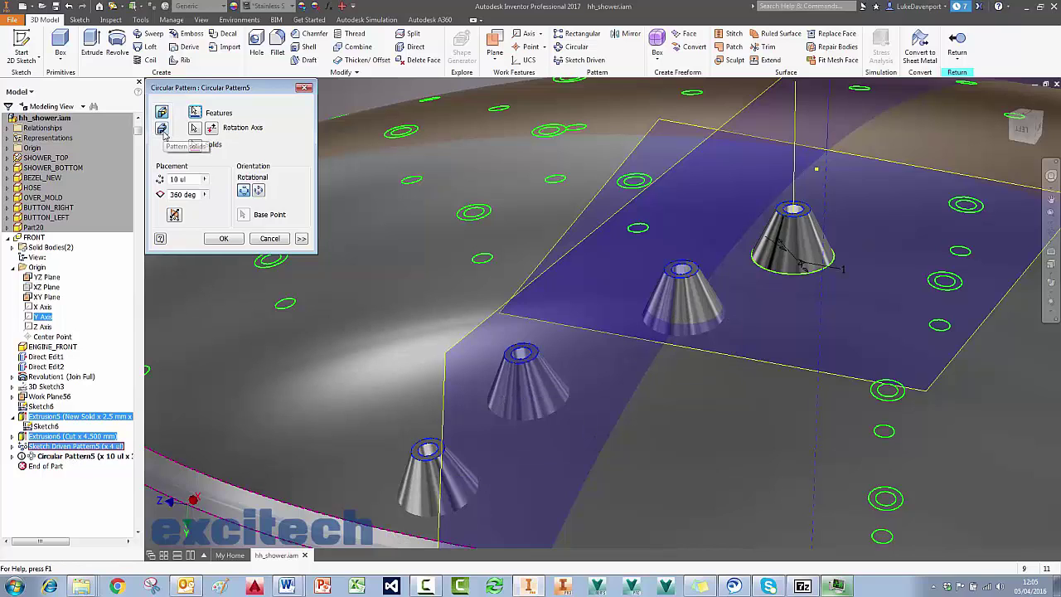
pyautogui.click(163, 130)
pyautogui.click(163, 131)
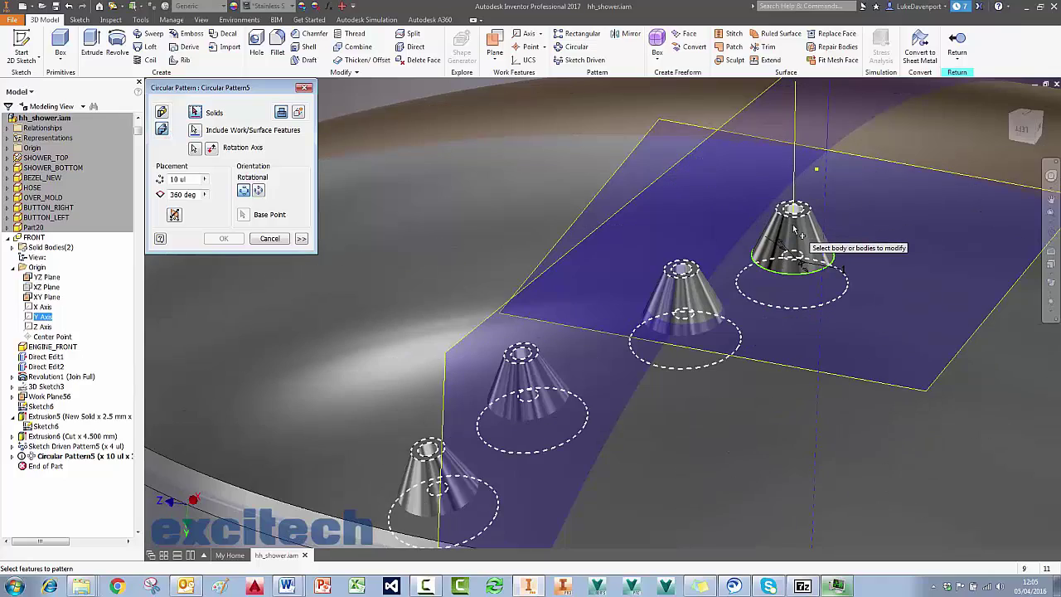
pyautogui.scroll(-3, 802, 234)
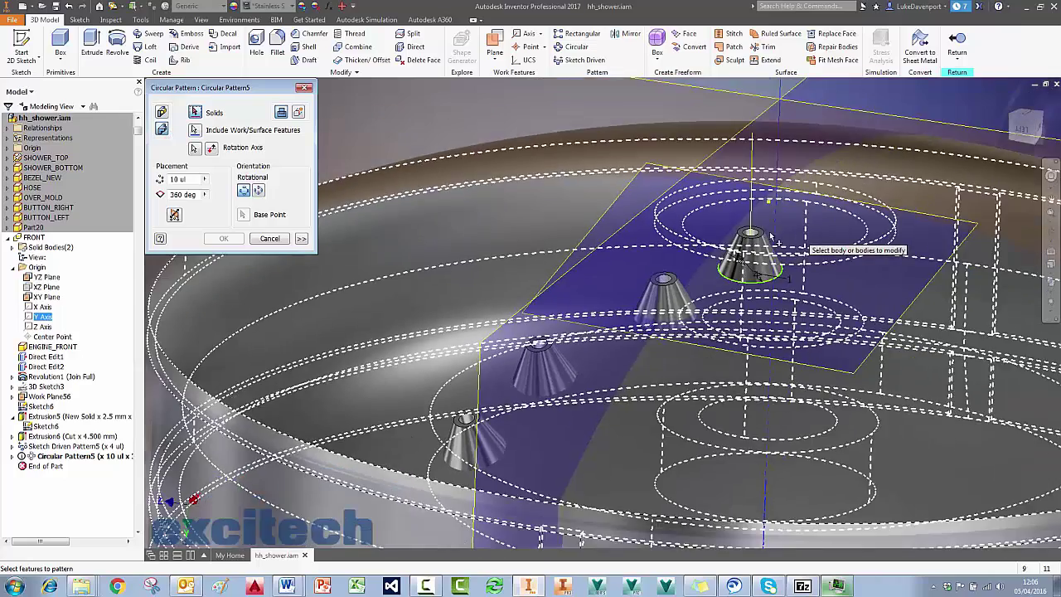
pyautogui.click(724, 267)
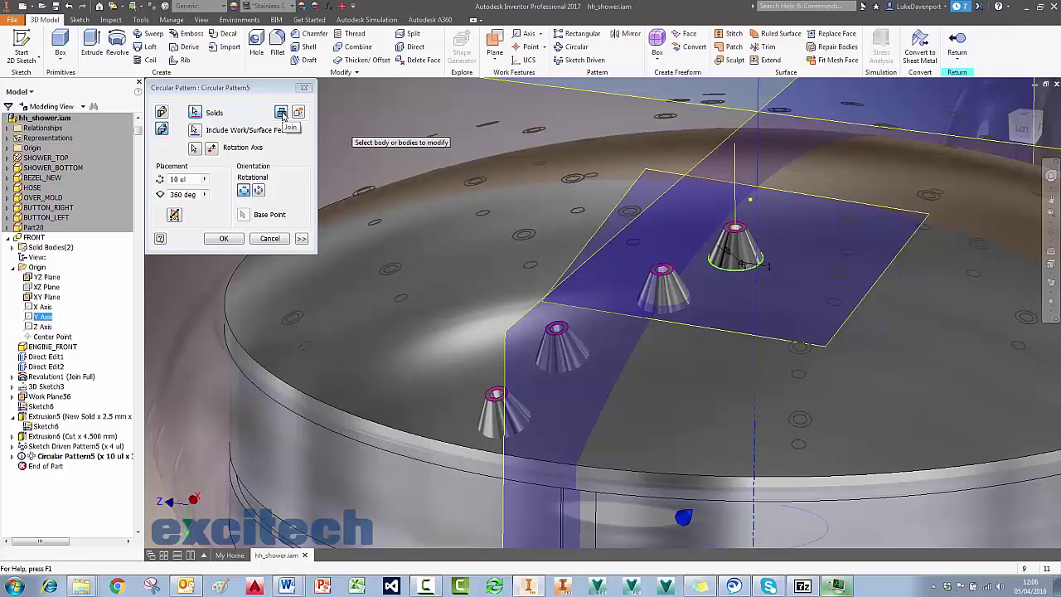
pyautogui.click(300, 238)
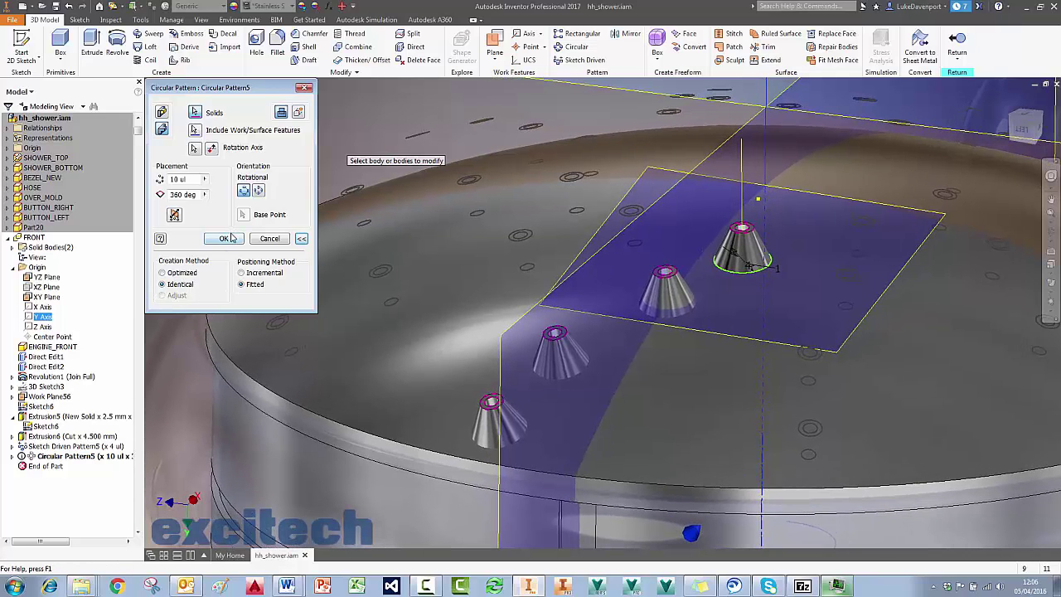
pyautogui.click(224, 238)
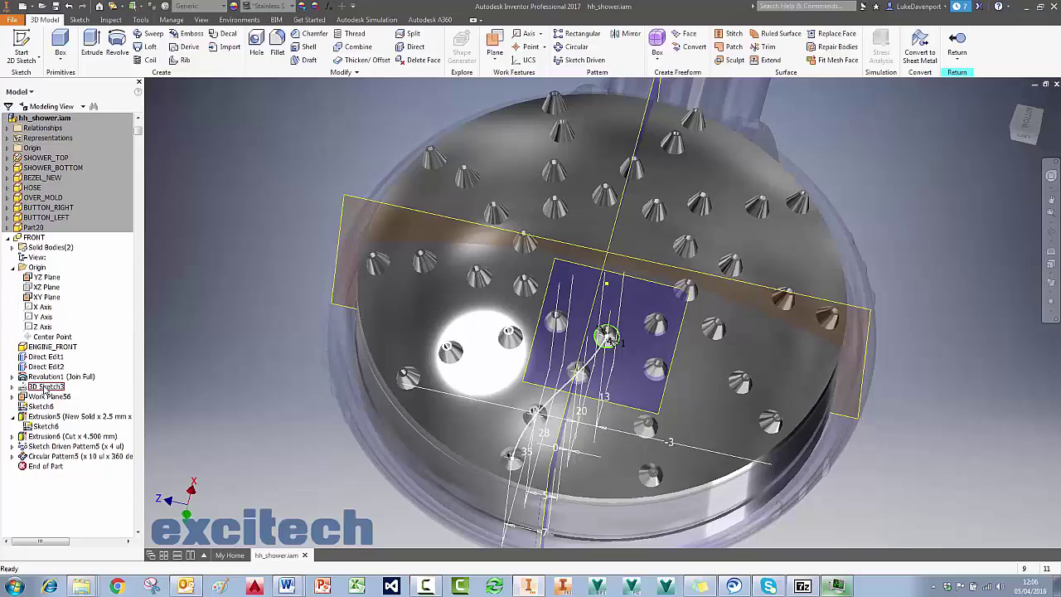
# Edit 3D Sketch3 and place an extra point outside the face's edge at about X 16.2, Y -3.6, Z 47.3 mm
pyautogui.doubleClick(45, 387)
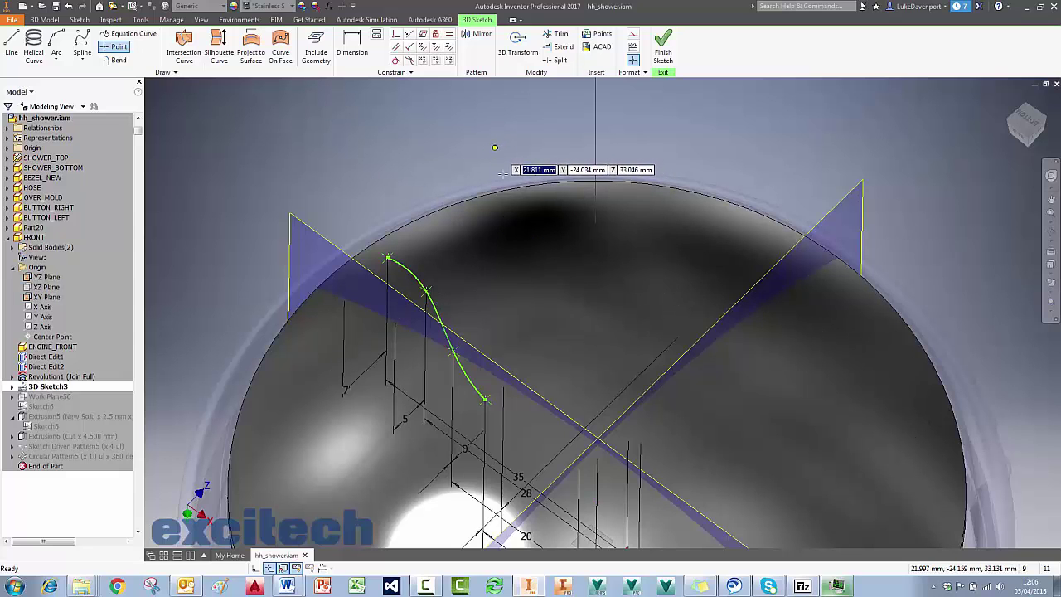
pyautogui.moveTo(644, 160)
pyautogui.keyDown('shift'); pyautogui.mouseDown(button='middle')
pyautogui.moveTo(621, 228)
pyautogui.moveTo(548, 275)
pyautogui.mouseUp(button='middle'); pyautogui.keyUp('shift')
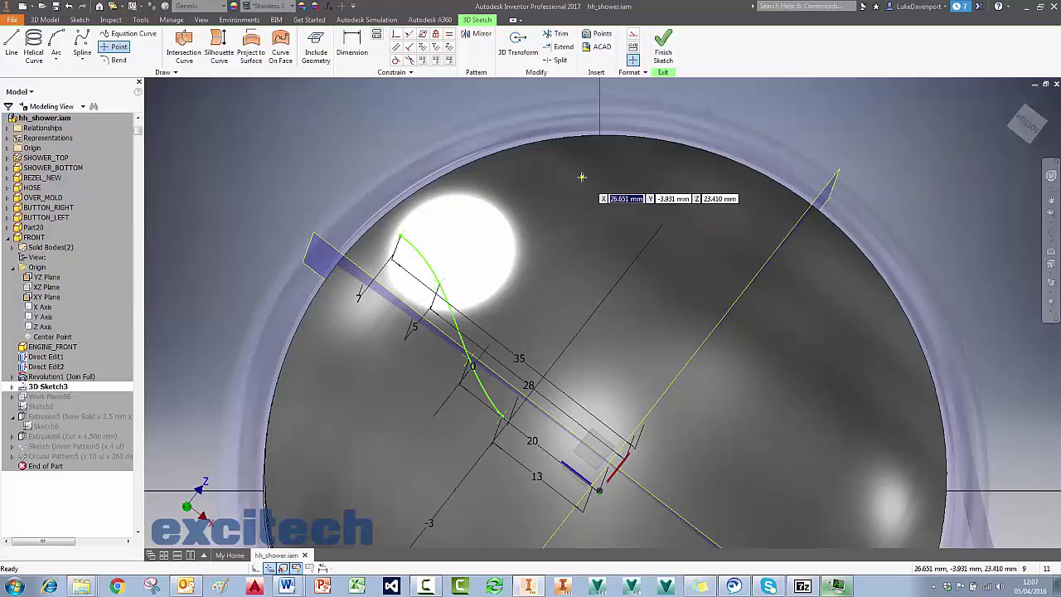
pyautogui.press('Escape')
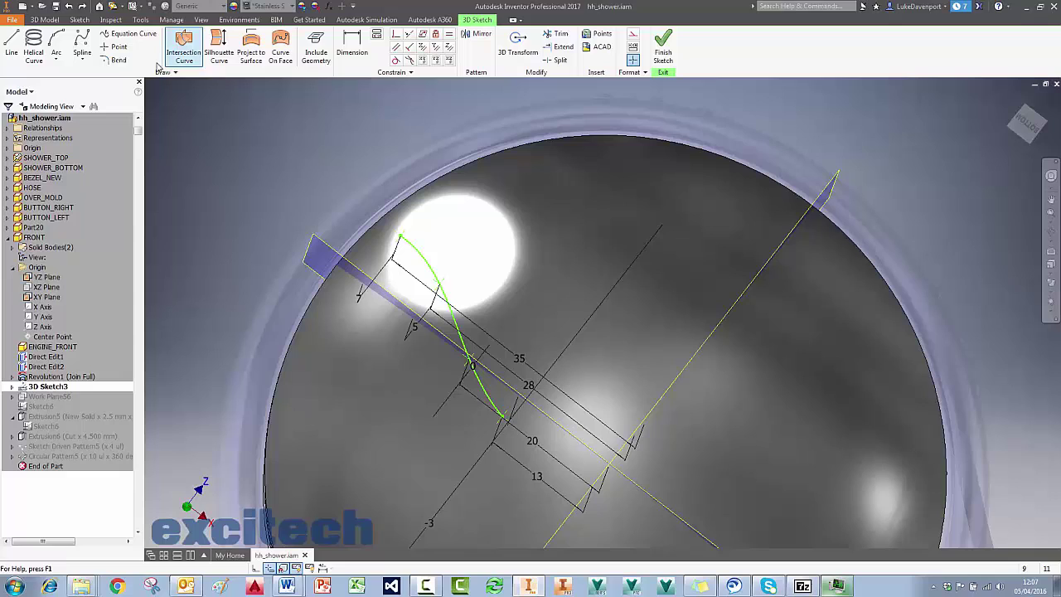
pyautogui.click(122, 50)
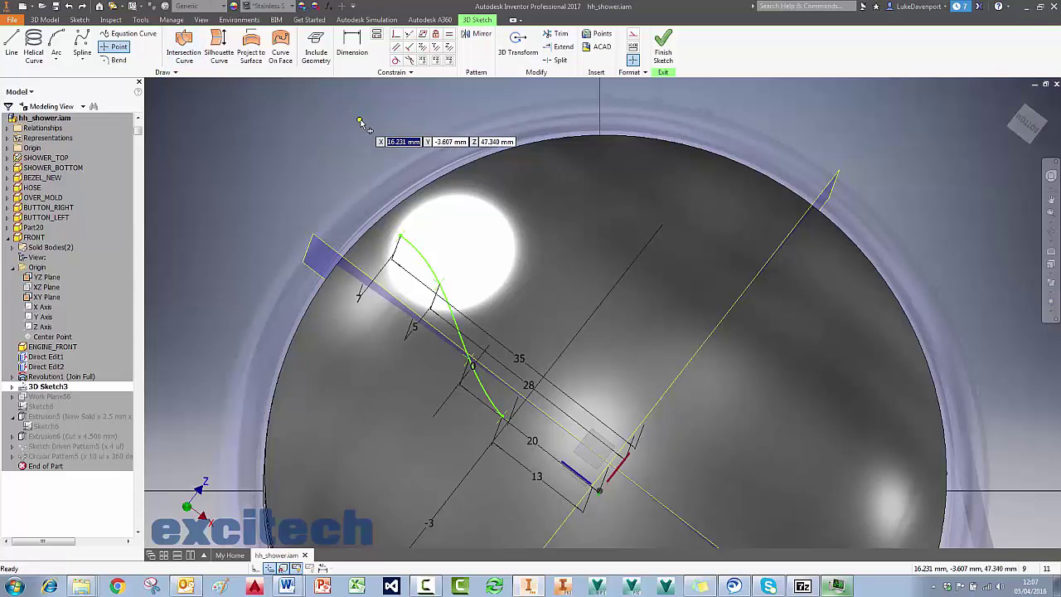
pyautogui.click(359, 120)
pyautogui.press('Escape')
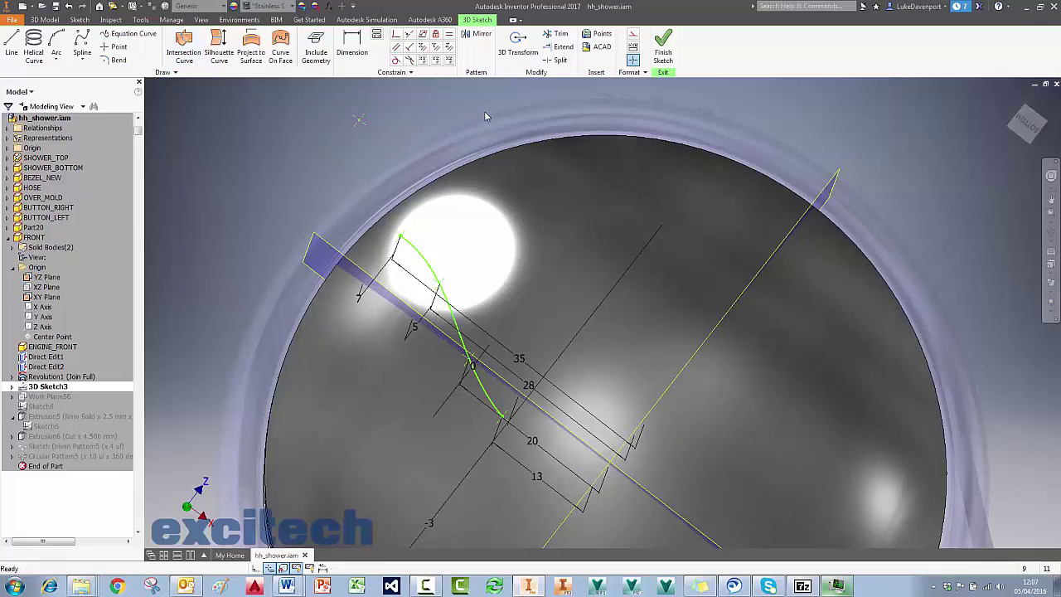
# Constrain the new sketch point to the shower head's curved front face with the On Face constraint
pyautogui.click(423, 35)
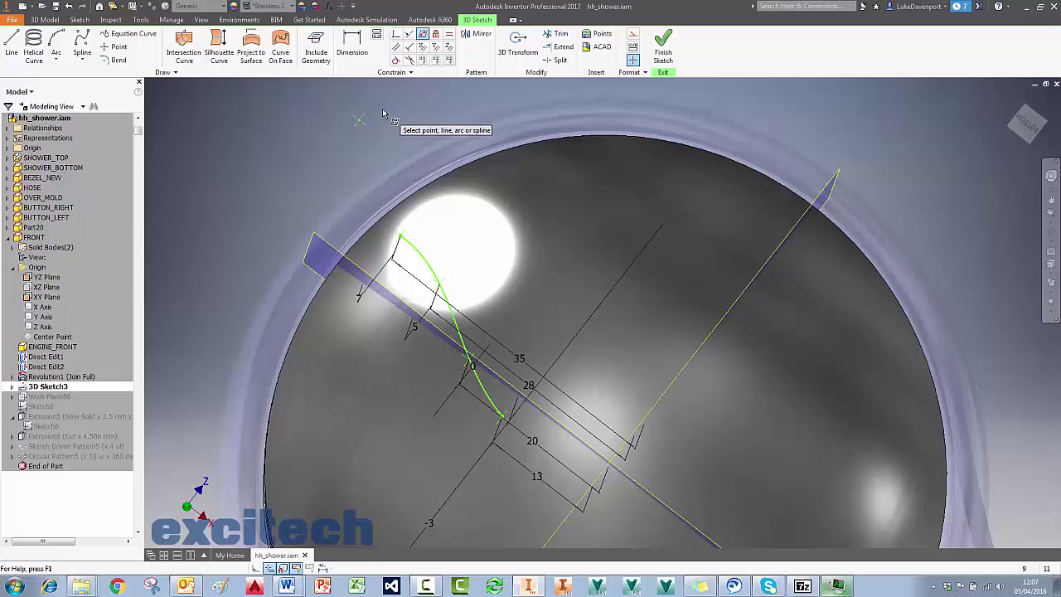
pyautogui.click(423, 35)
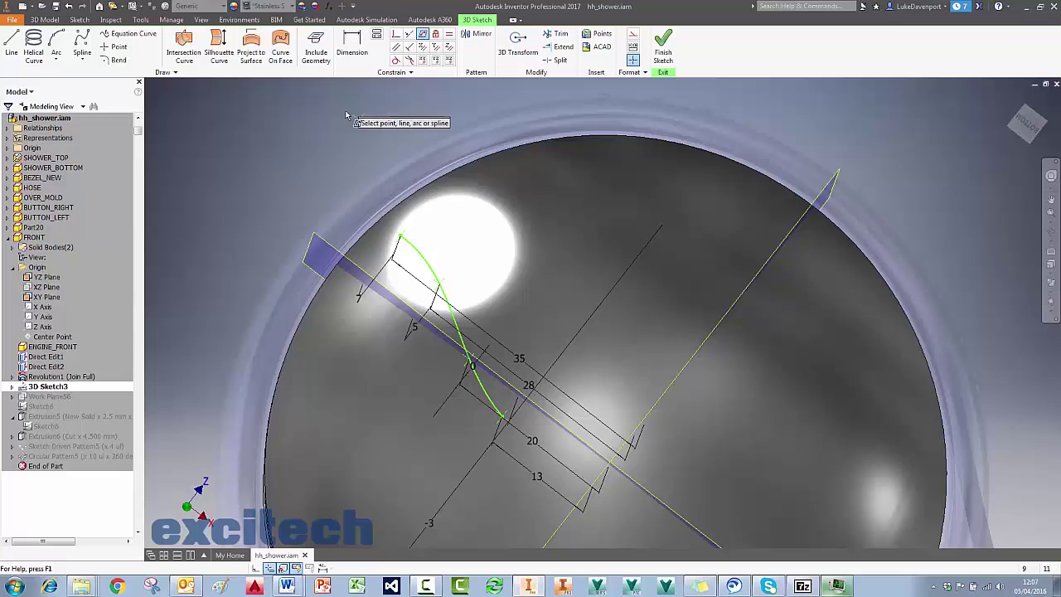
pyautogui.click(538, 248)
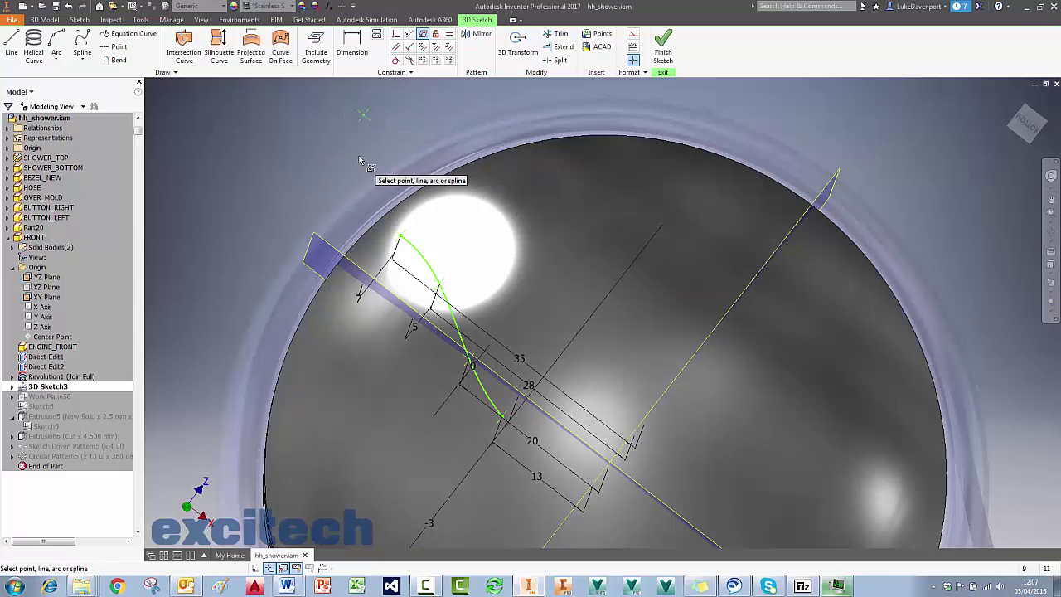
pyautogui.click(360, 122)
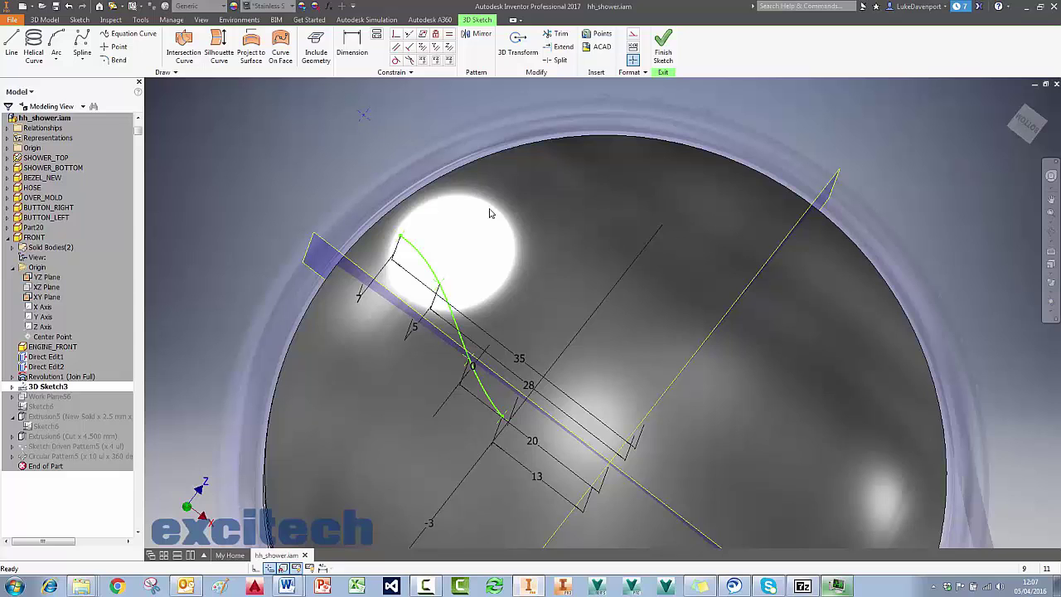
# Reposition the constrained point on the face beside the curve's outer end and finish the 3D sketch
pyautogui.press('F6')
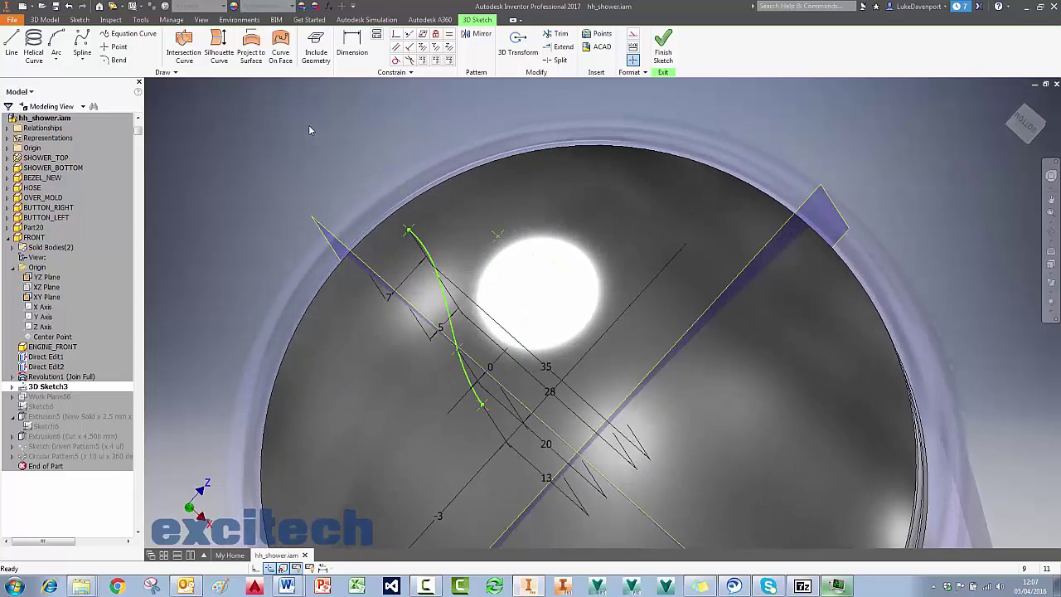
pyautogui.scroll(5, 526, 261)
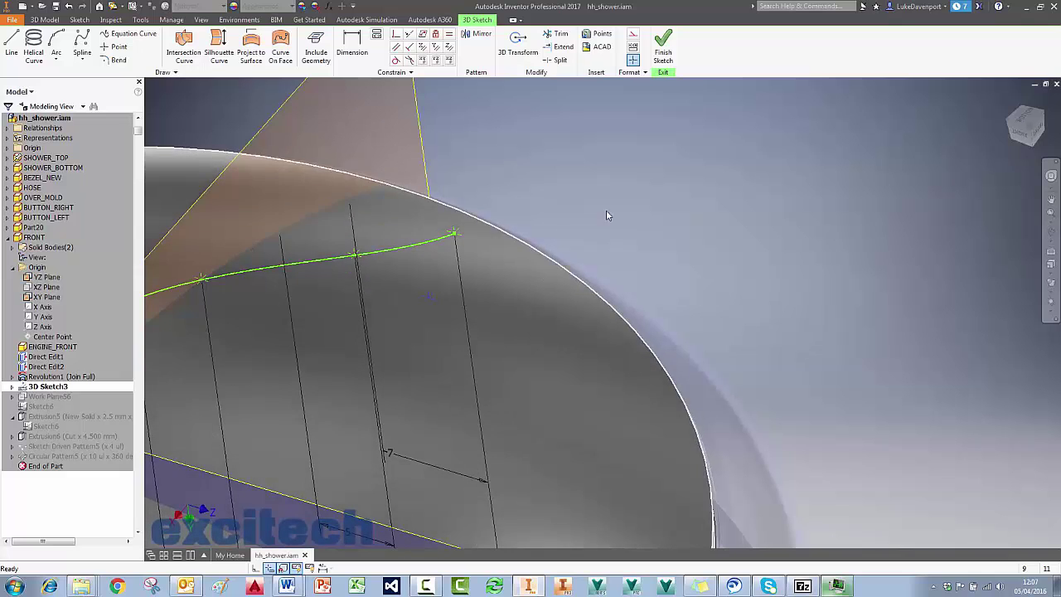
pyautogui.press('F6')
pyautogui.press('F5')
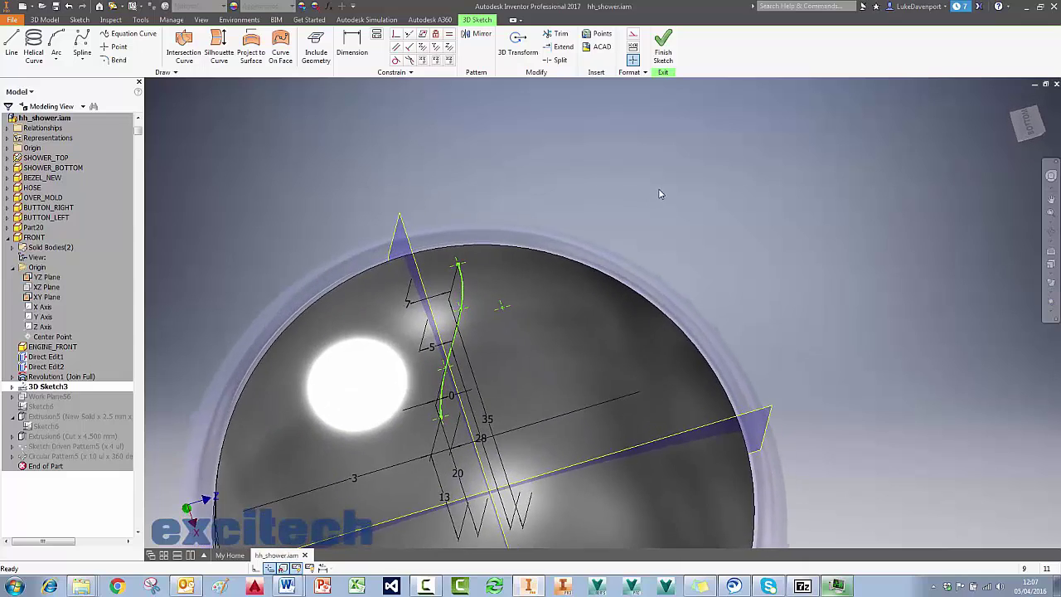
pyautogui.click(1023, 128)
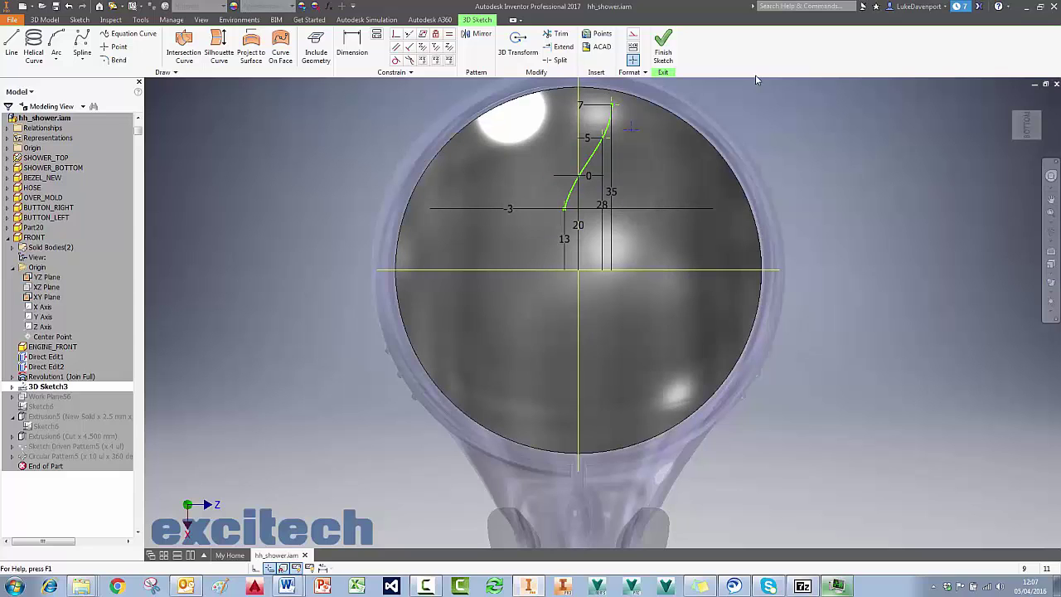
pyautogui.moveTo(791, 130); pyautogui.dragTo(799, 193, button='middle')
pyautogui.click(664, 53)
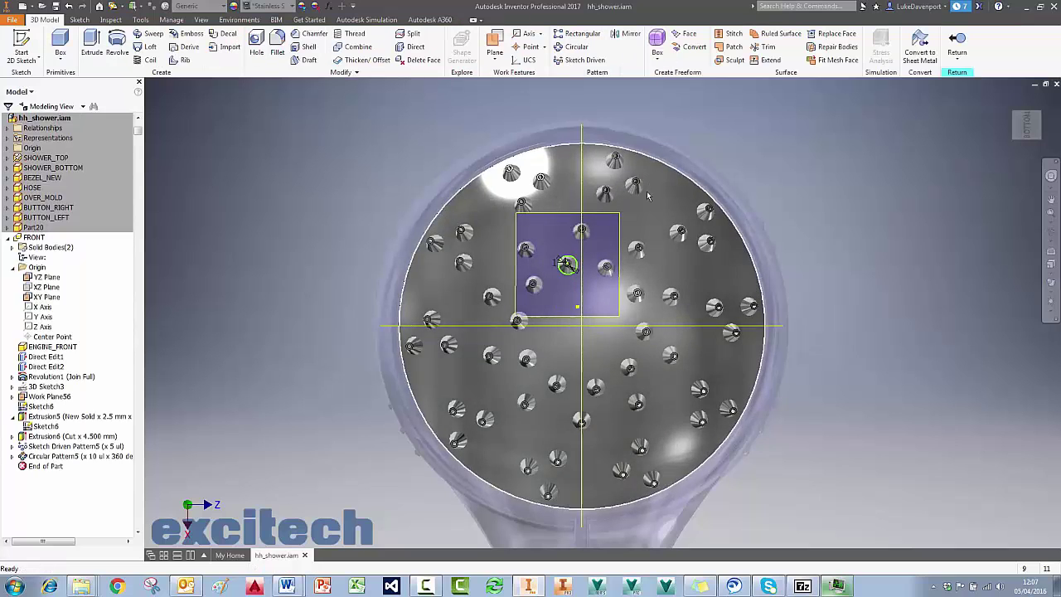
# Hide the visible XZ and XY origin planes and Work Plane56 in the FRONT part
pyautogui.moveTo(774, 171); pyautogui.dragTo(773, 166, button='middle')
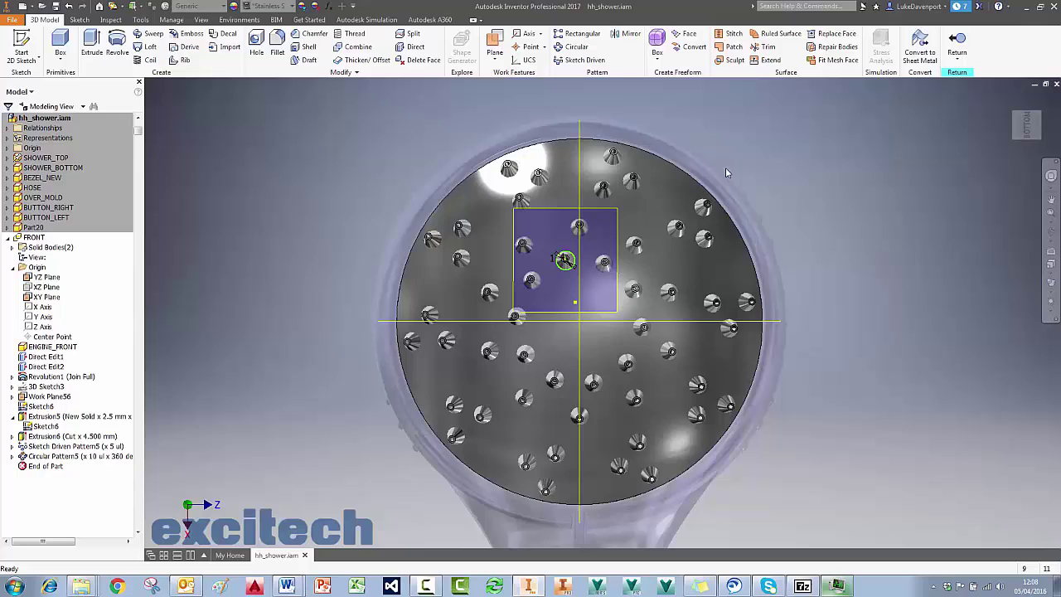
pyautogui.moveTo(834, 265); pyautogui.dragTo(836, 254, button='middle')
pyautogui.scroll(-3, 816, 264)
pyautogui.scroll(2, 817, 263)
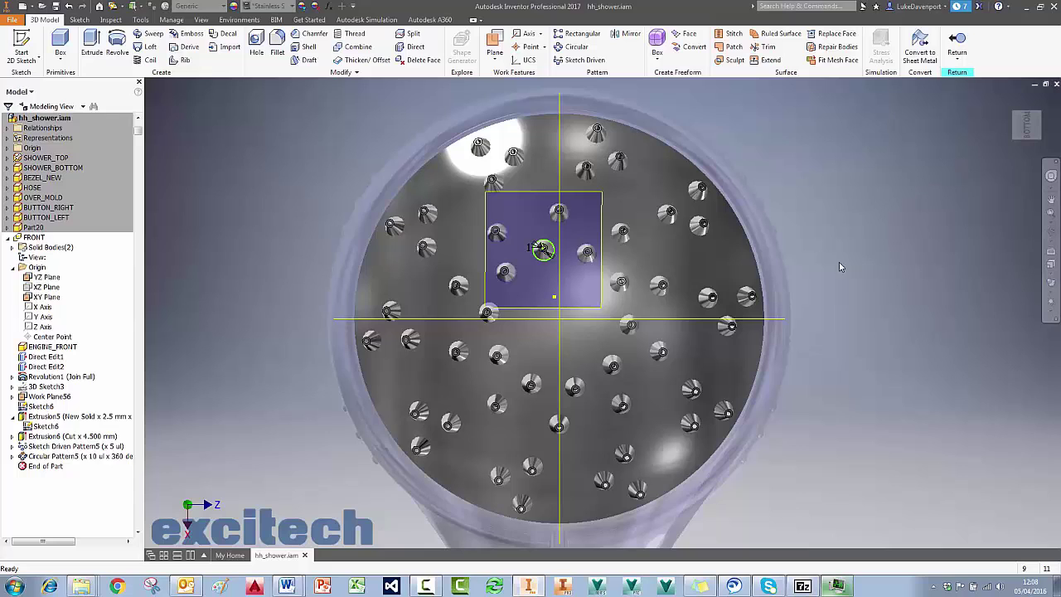
pyautogui.rightClick(560, 106)
pyautogui.press('Escape')
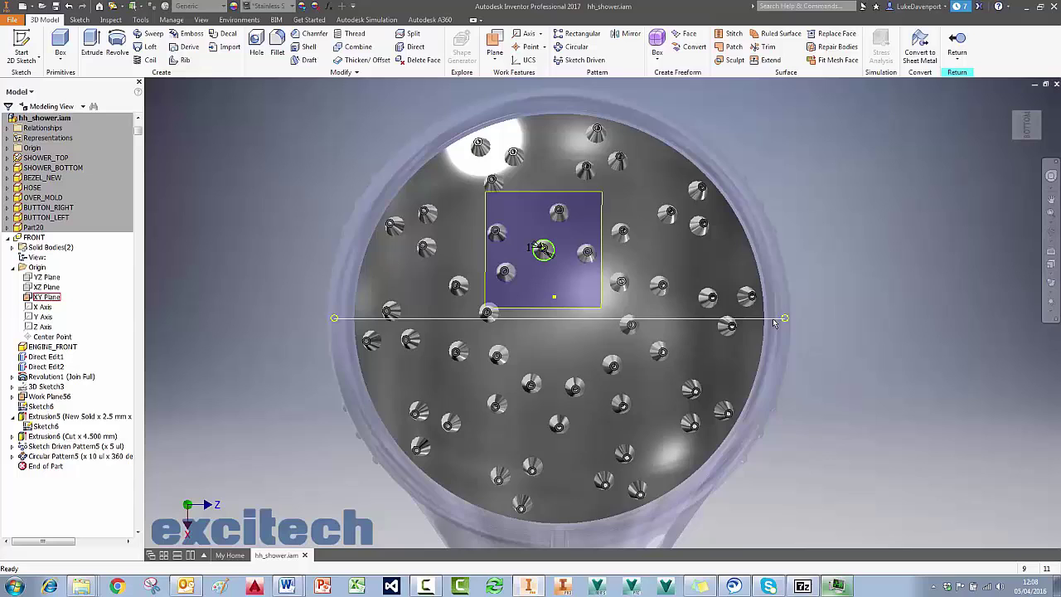
pyautogui.rightClick(583, 199)
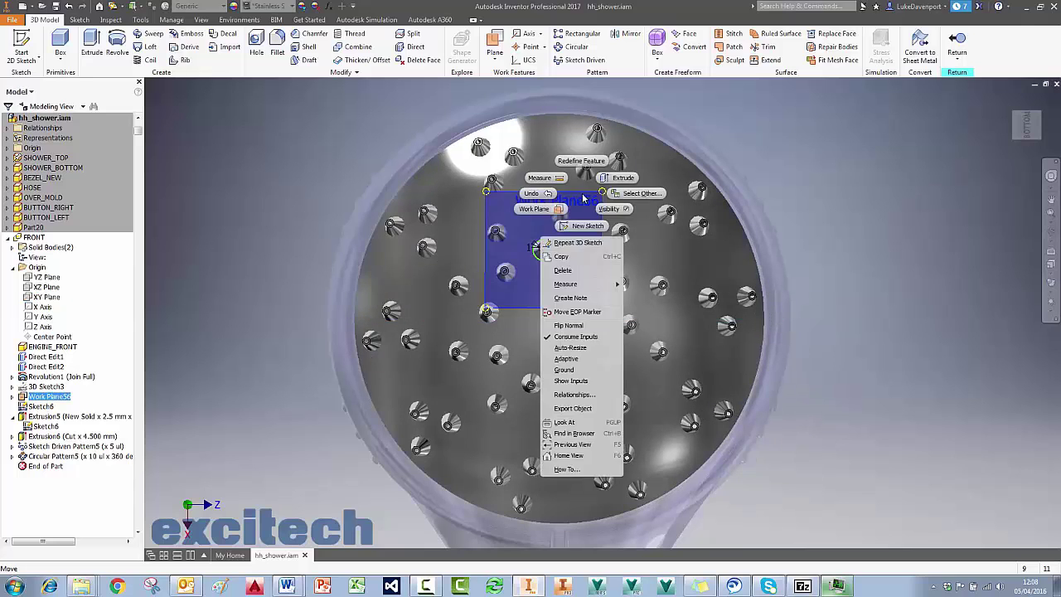
pyautogui.click(568, 225)
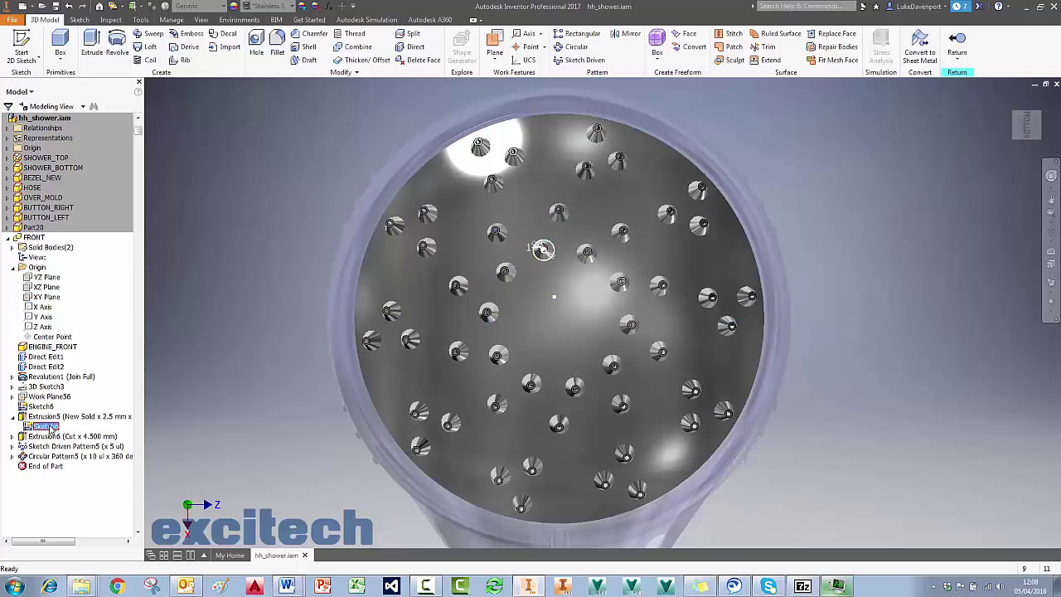
# Hide the nozzle's Sketch6 and Work Axis120, and return to the top-level assembly
pyautogui.click(12, 437)
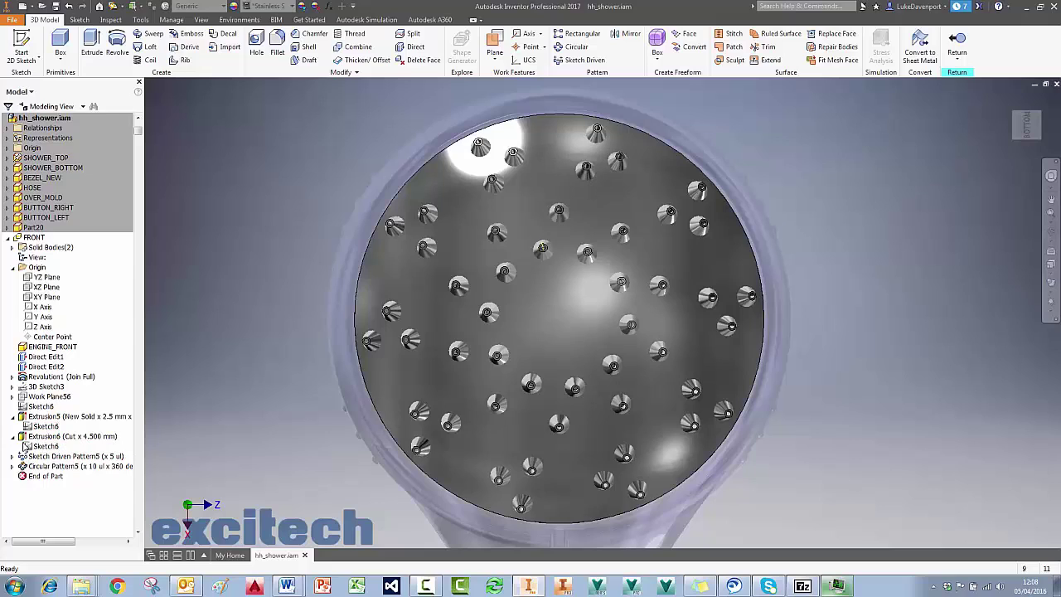
pyautogui.click(12, 397)
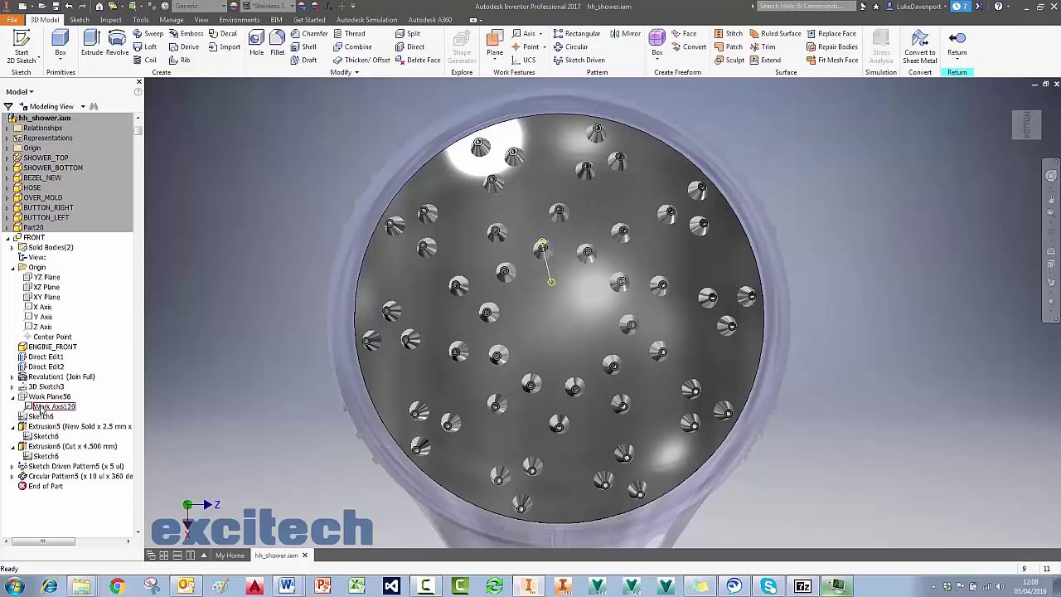
pyautogui.press('v')
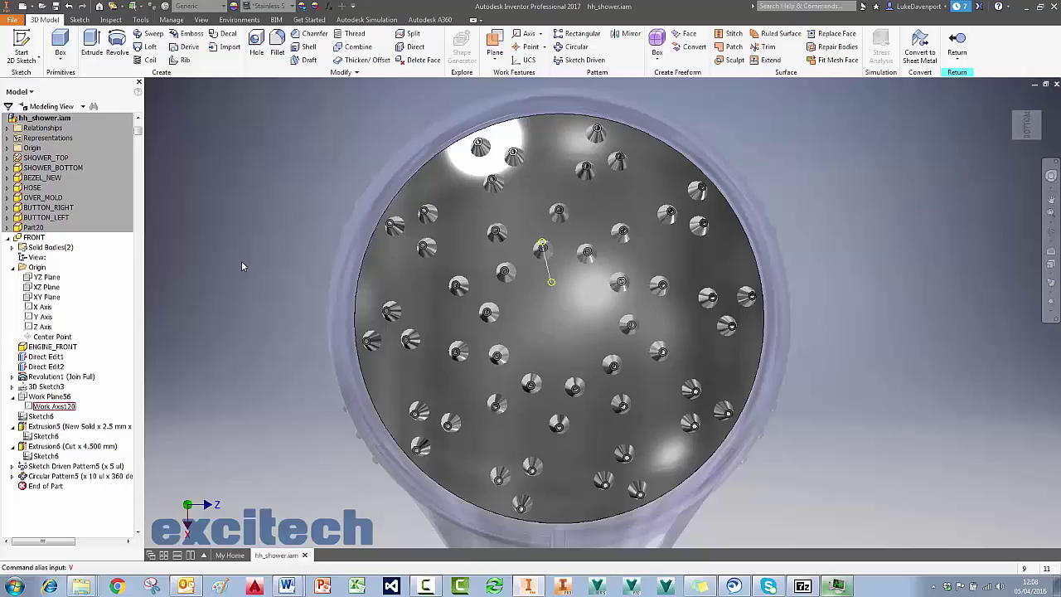
pyautogui.click(957, 41)
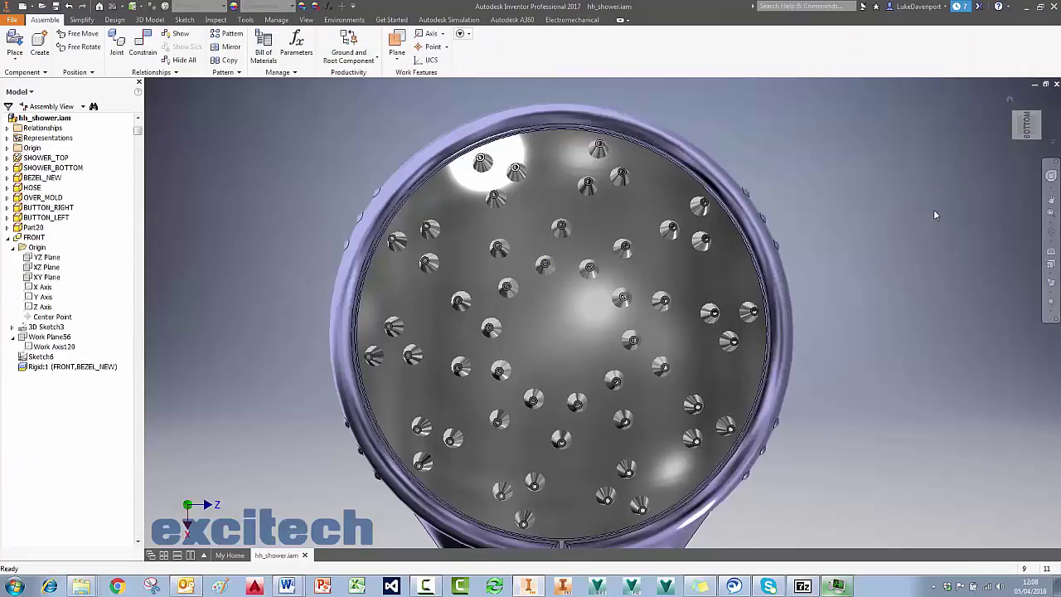